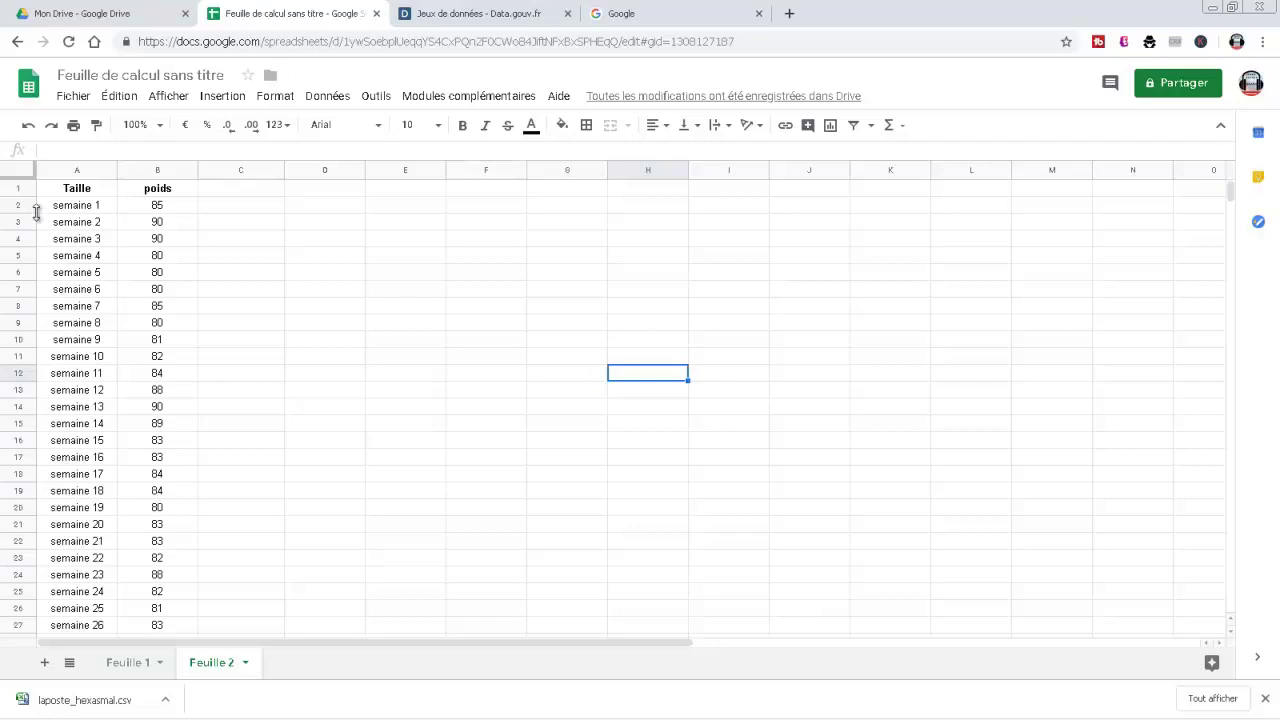
Change the header in cell A1 to "Semaine"
click(74, 192)
text(Semaine)
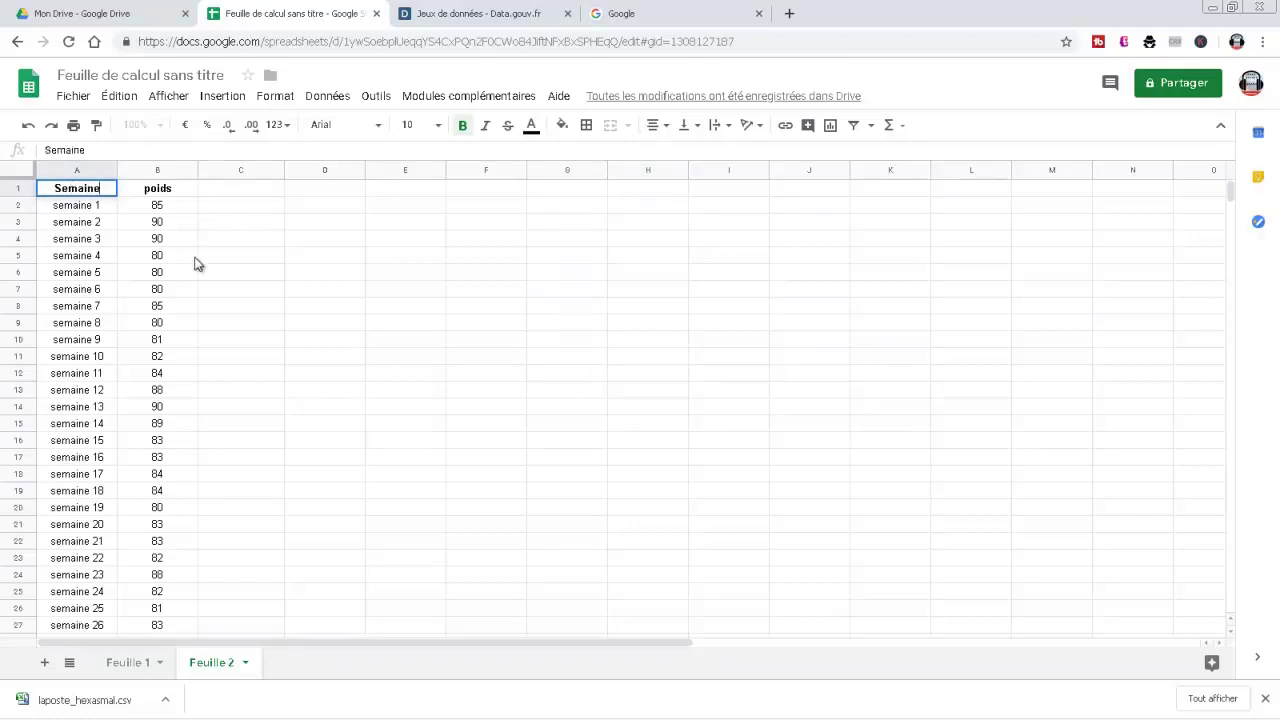
click(257, 266)
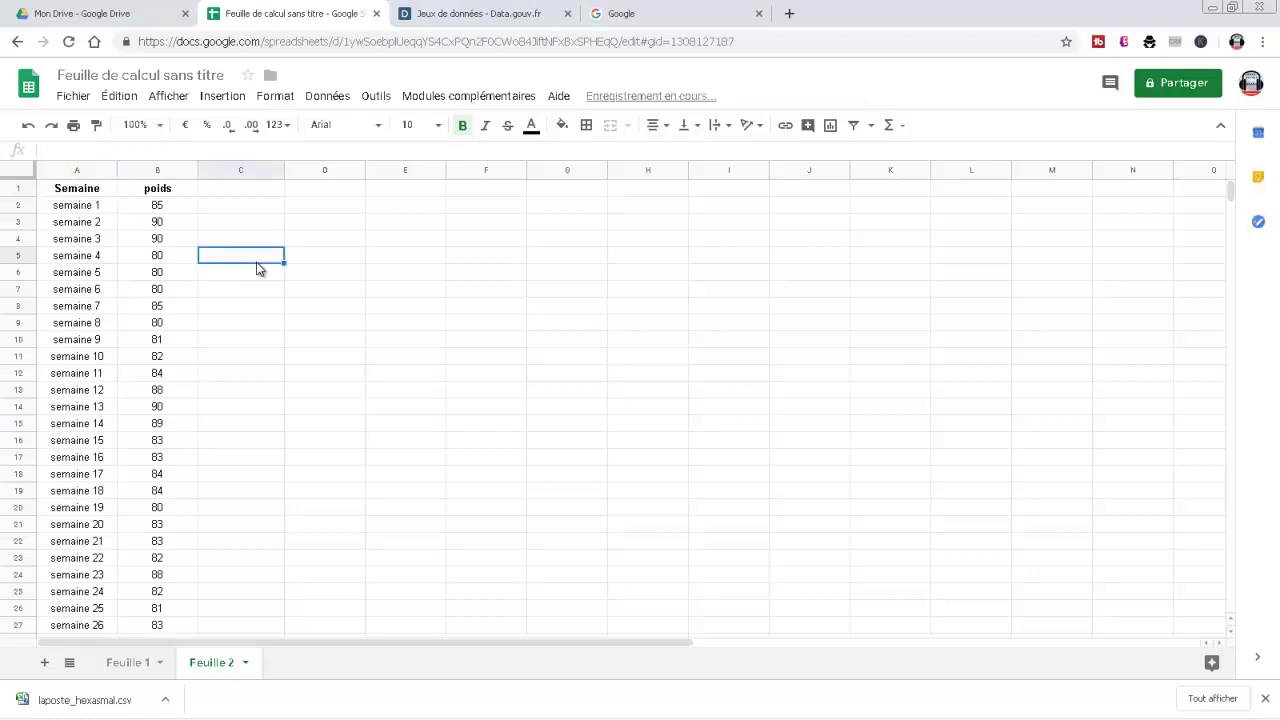
Check the formula =ALEA.ENTRE.BORNES(80;90) in cell B2 and fill it down to B5
click(157, 209)
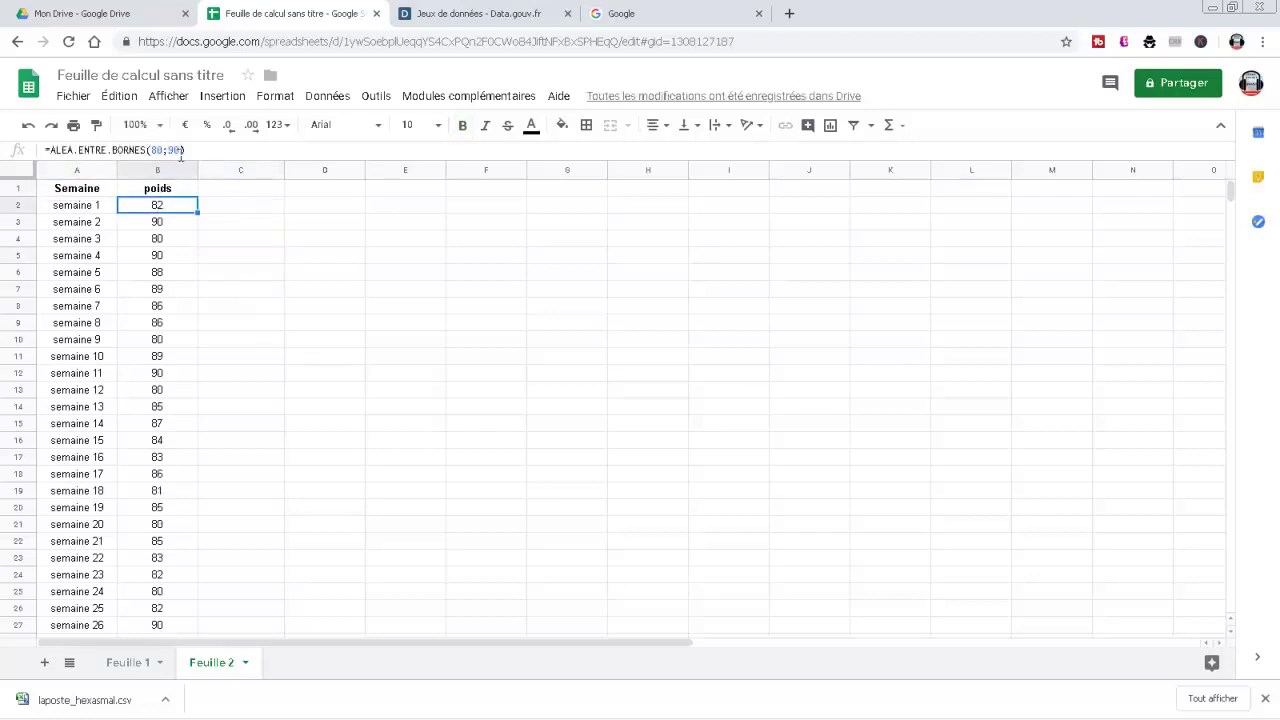
double_click(180, 205)
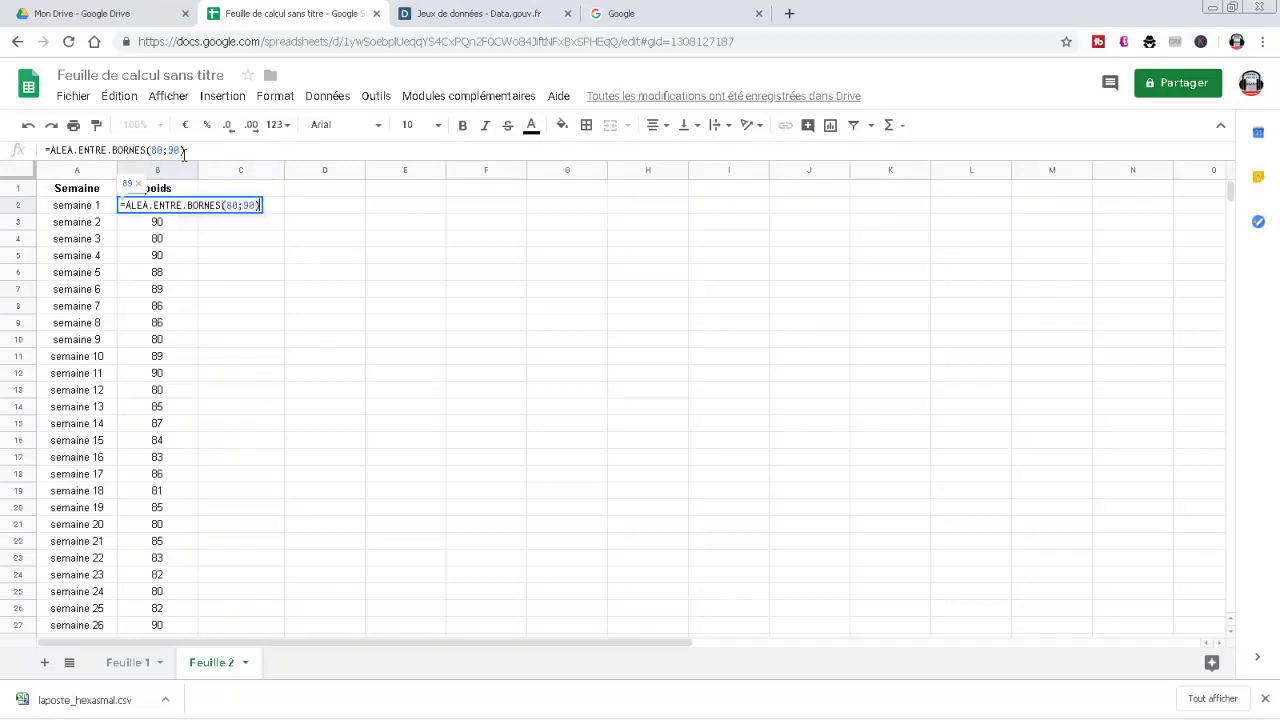
key(Return)
click(186, 208)
drag(199, 213, 206, 263)
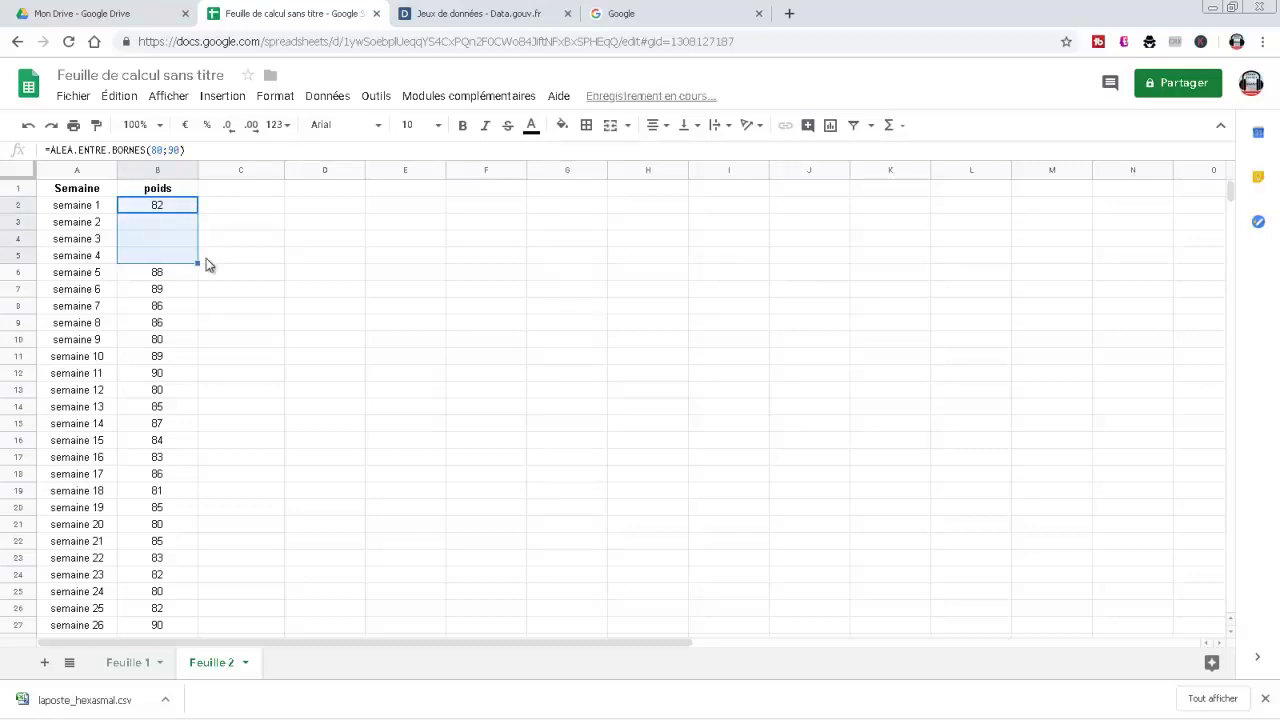
click(230, 207)
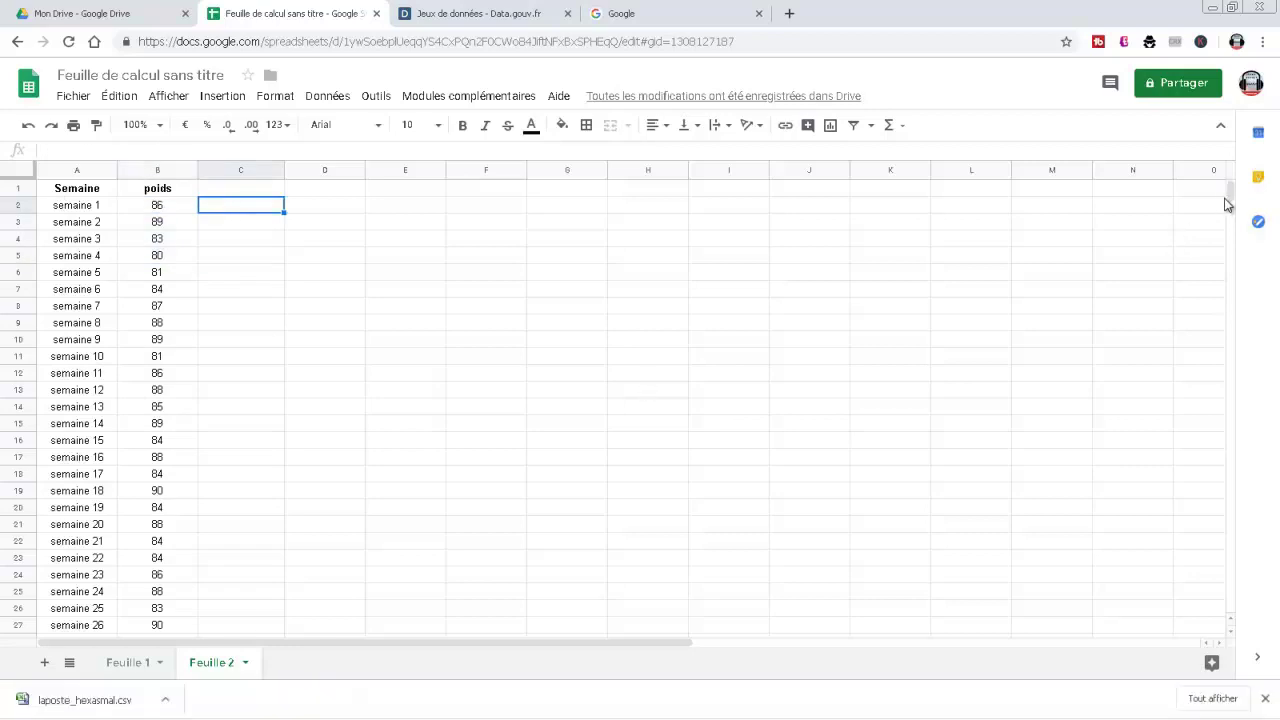
Insert a chart based on the Semaine and poids columns, range A1:B53
drag(1230, 194, 1214, 153)
click(62, 192)
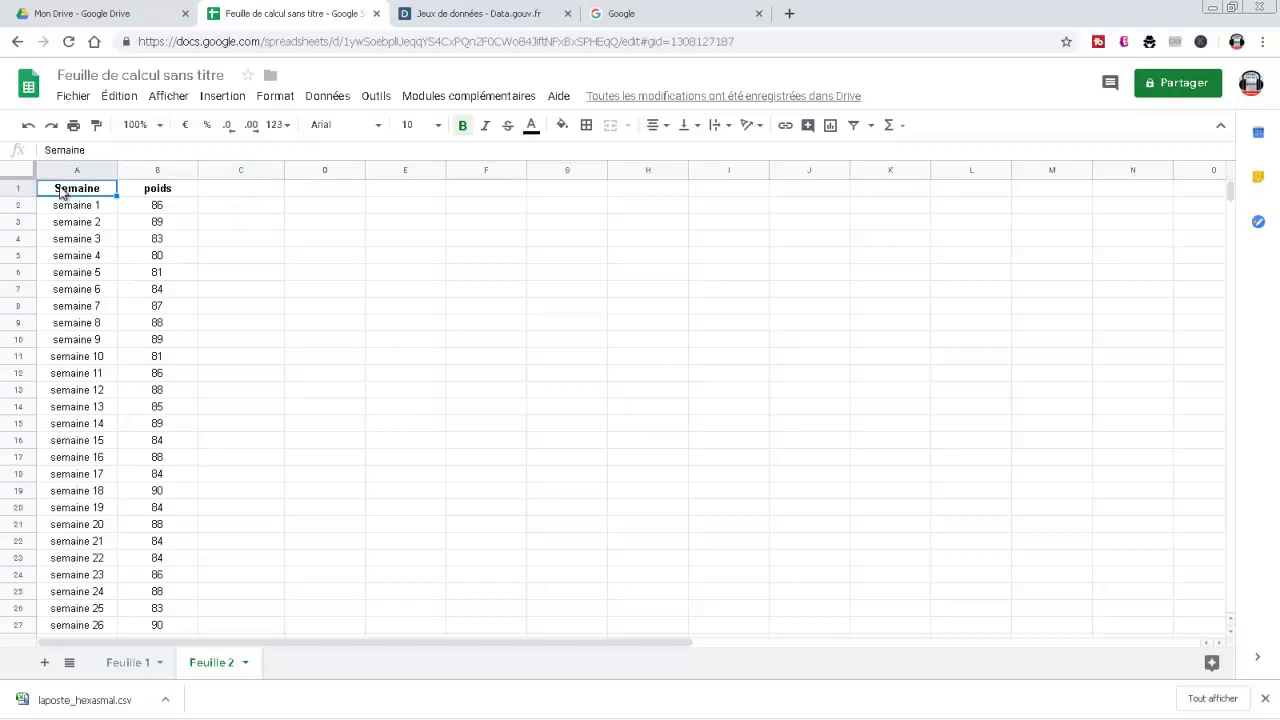
key(ctrl+shift+Right)
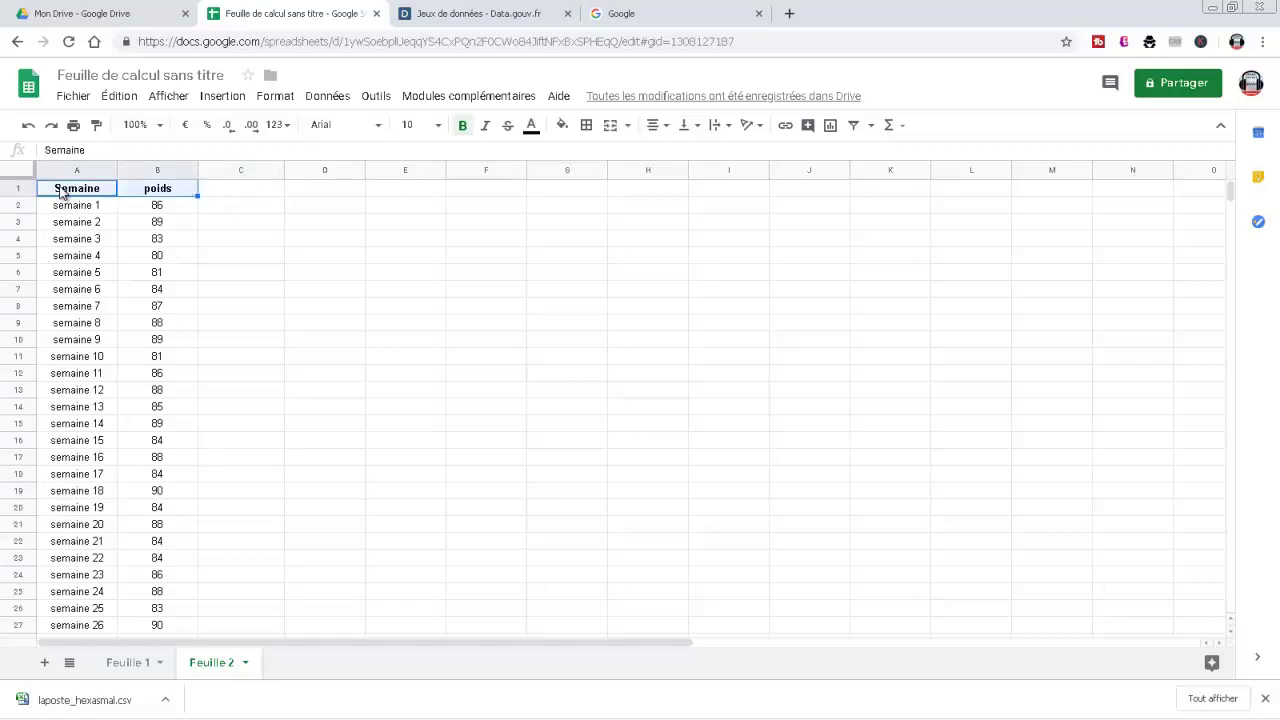
key(ctrl+shift+Down)
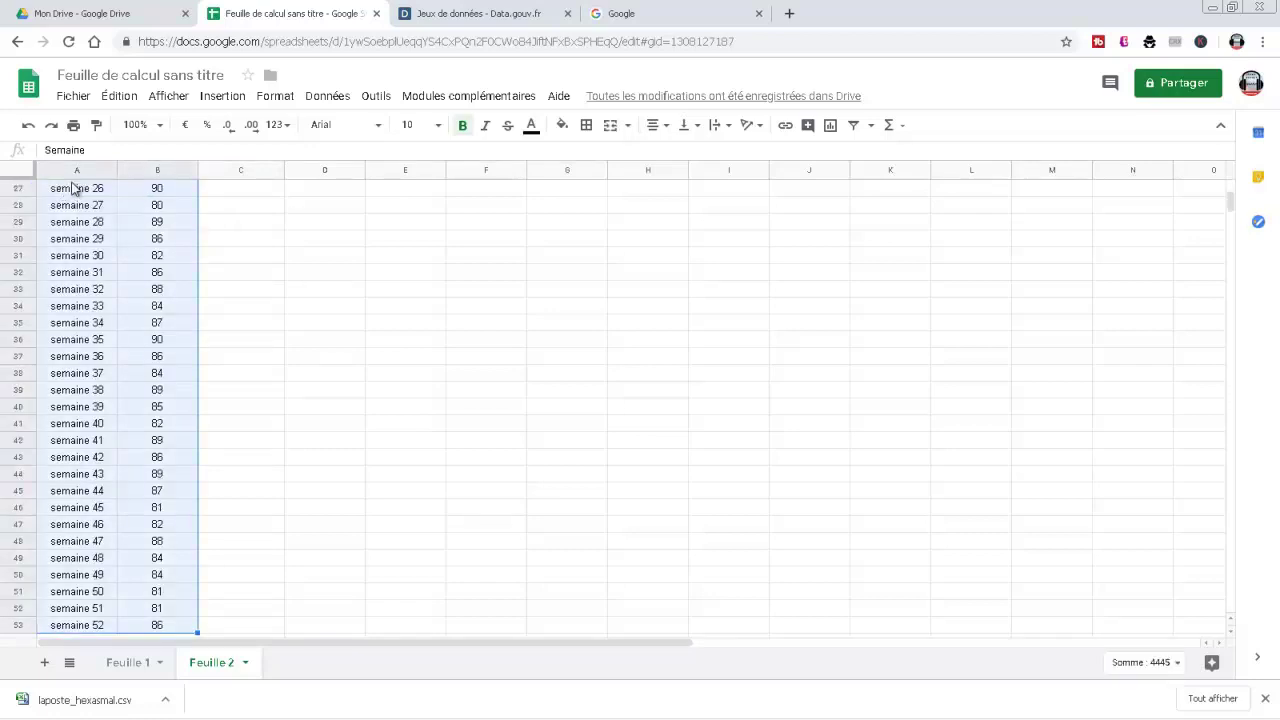
click(222, 97)
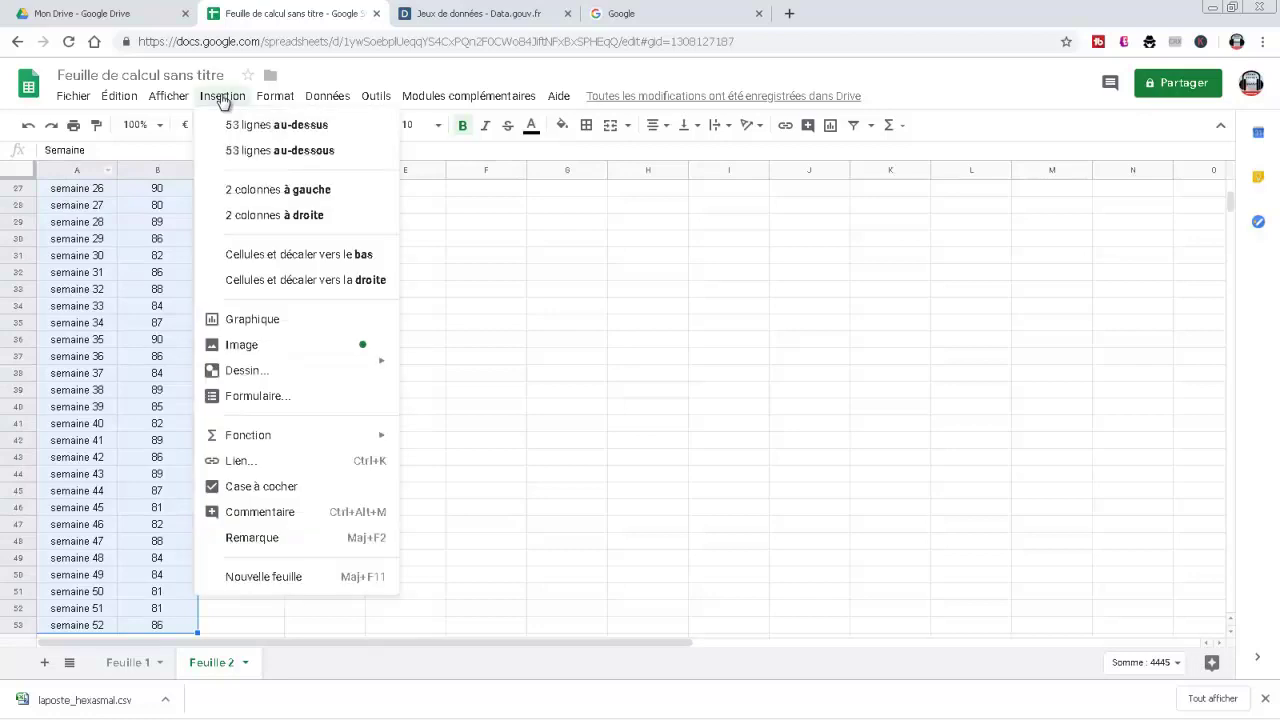
click(226, 321)
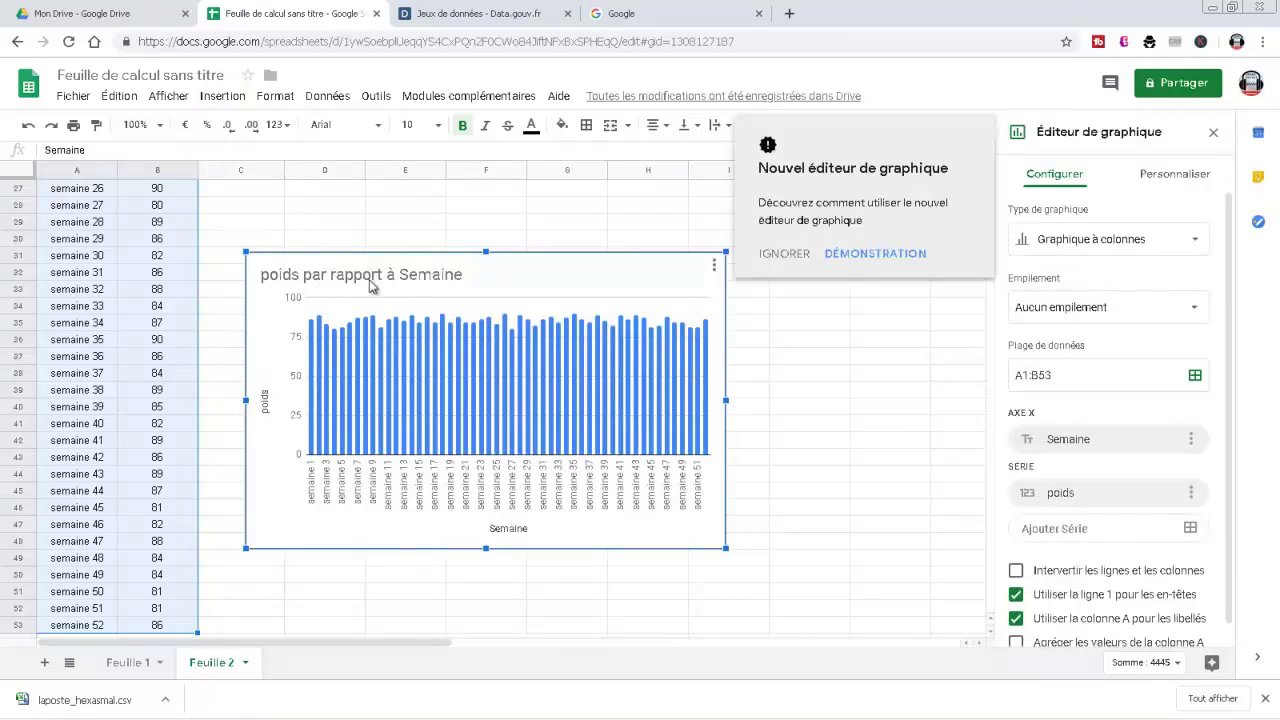
Change the chart title to "Poids semaine par semaine"
double_click(457, 280)
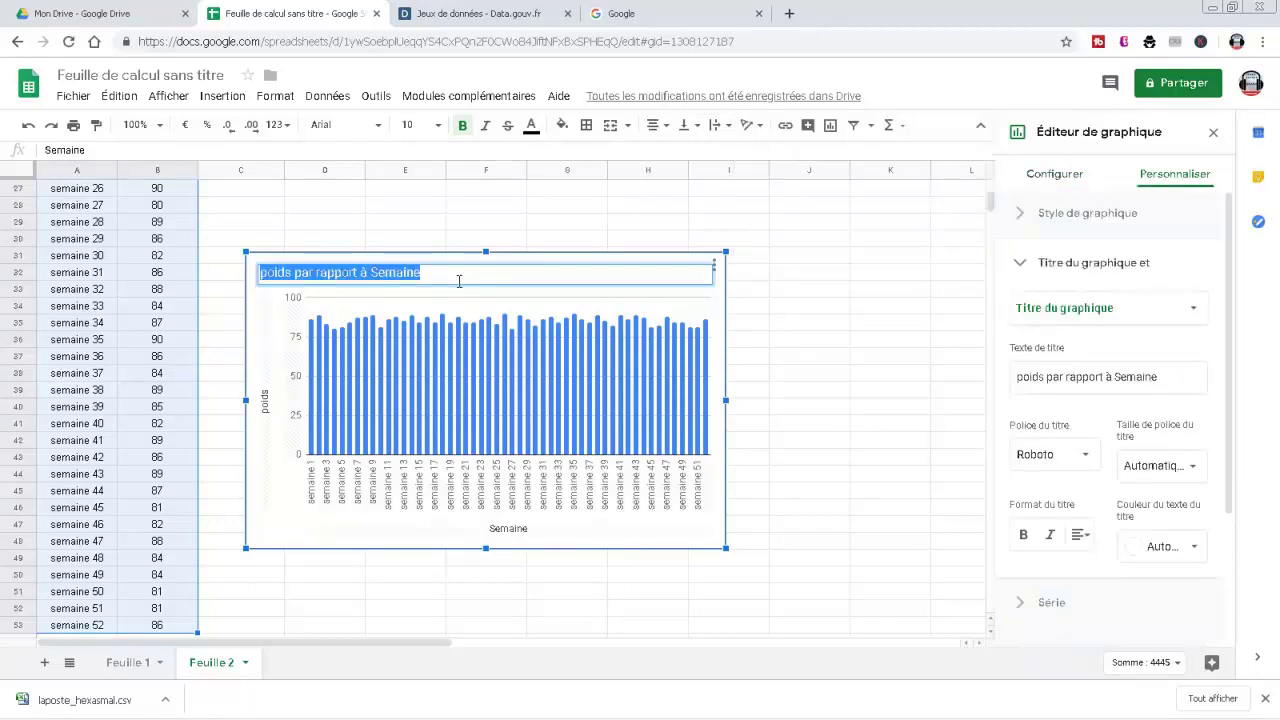
text(POI)
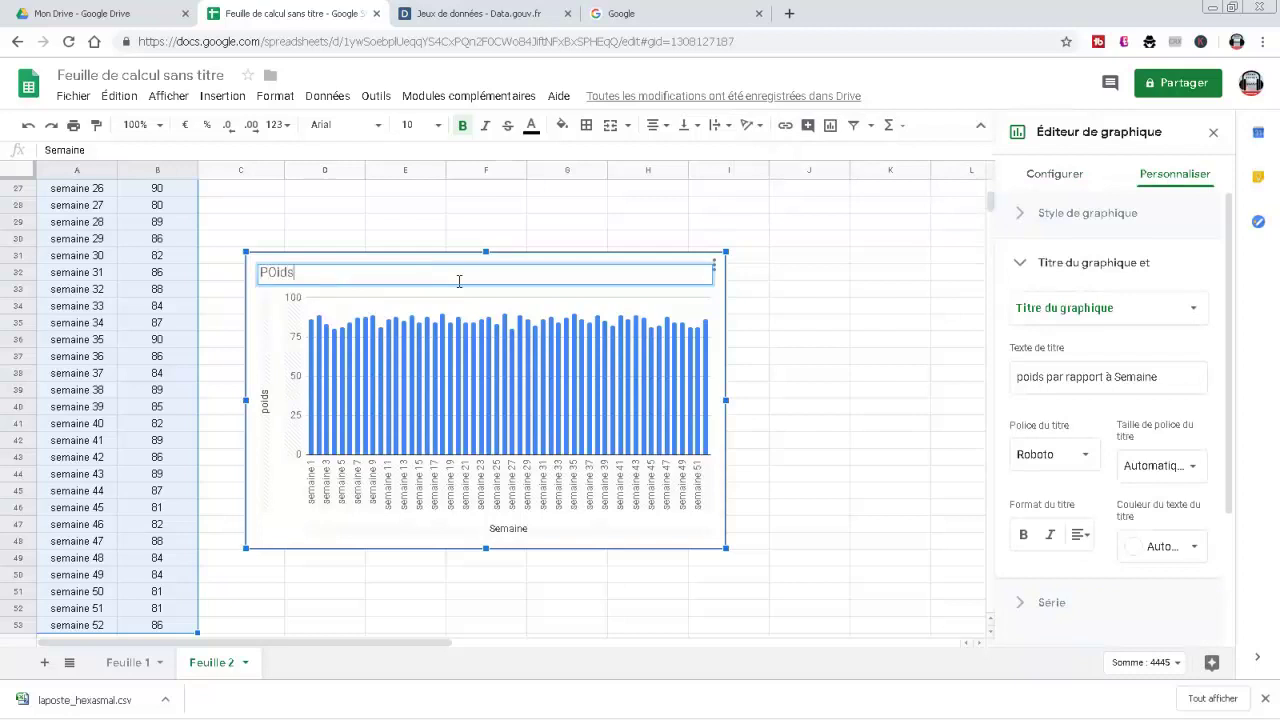
key(BackSpace)
key(BackSpace)
text(oids semaine par semaine)
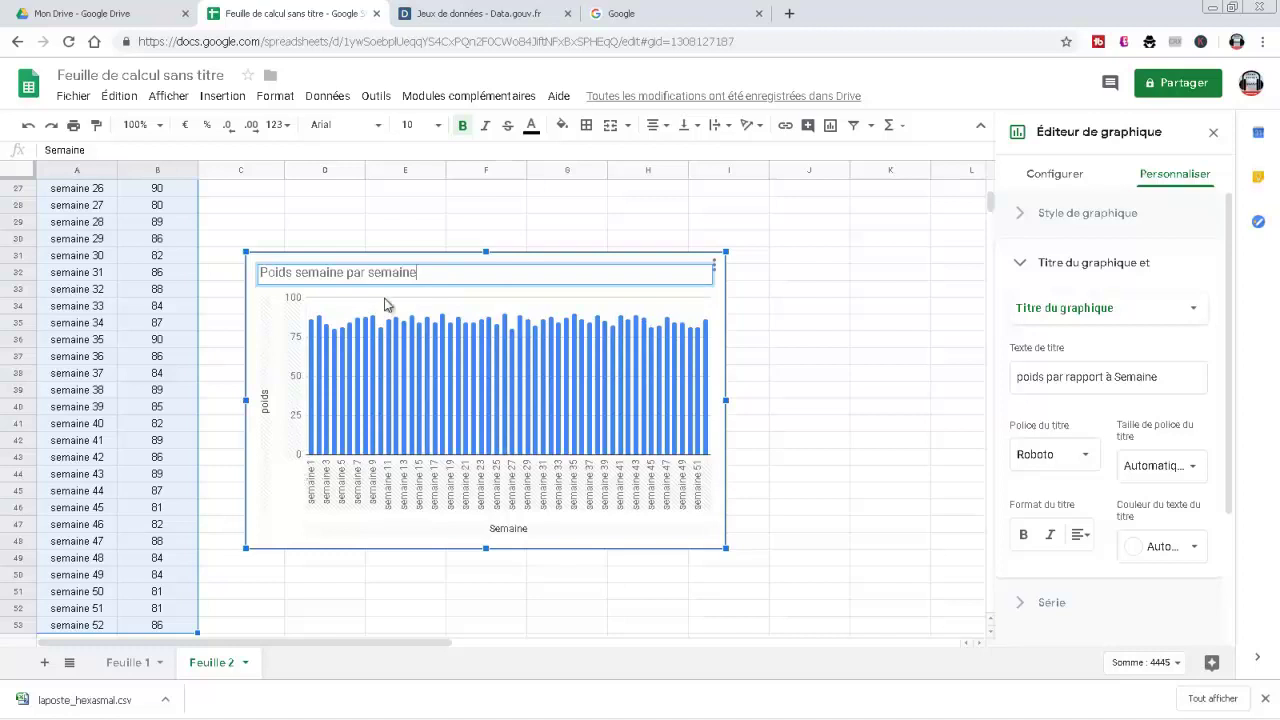
click(397, 330)
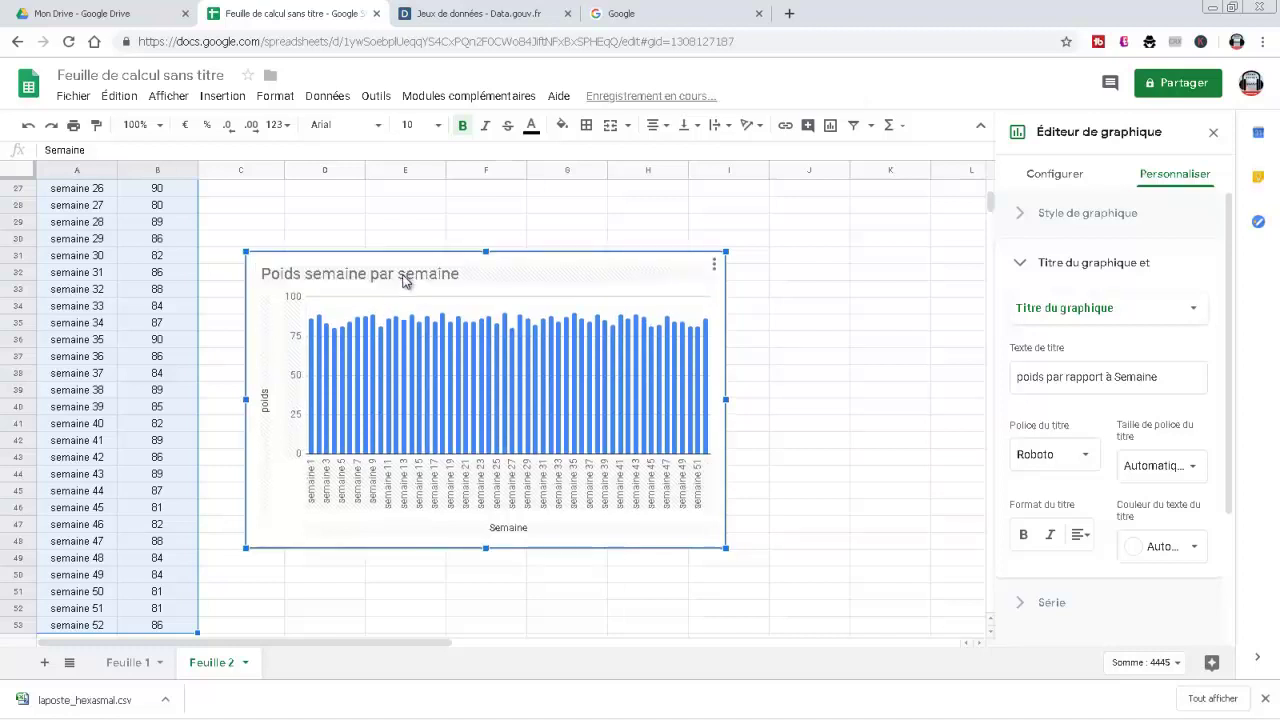
Enable the 3D option in the style settings of the column chart
double_click(476, 279)
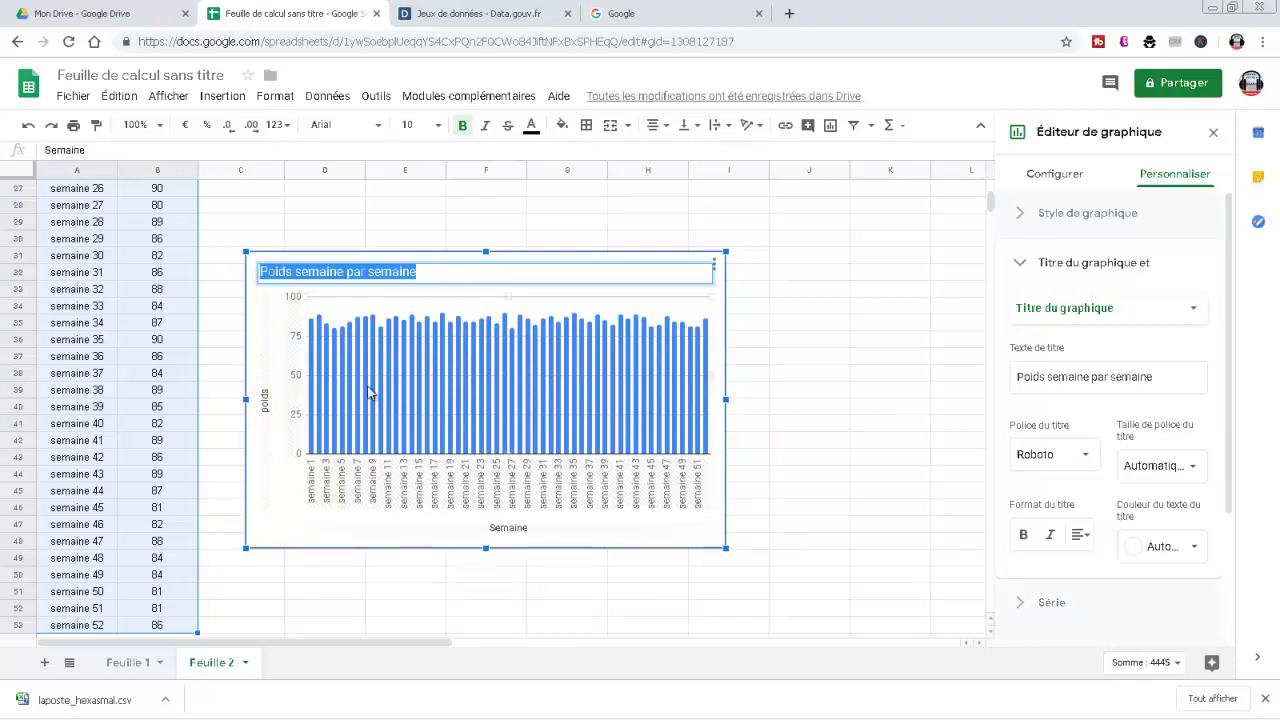
click(1228, 271)
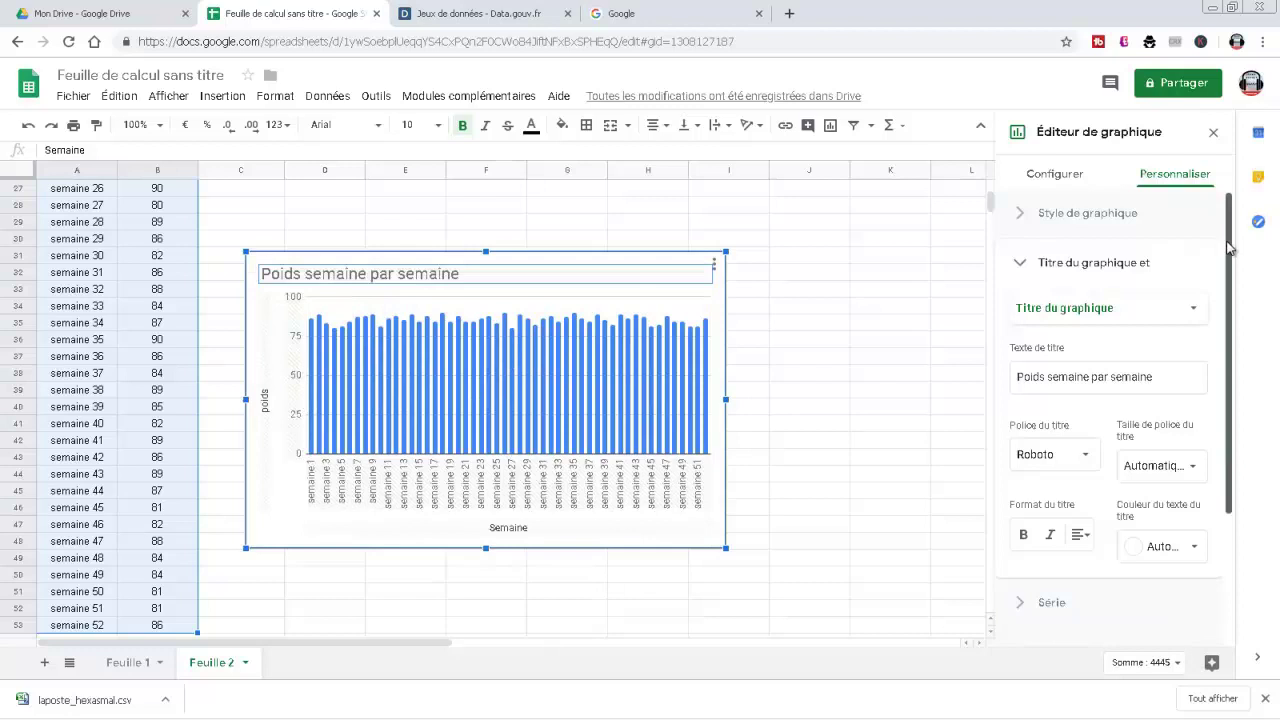
click(1085, 217)
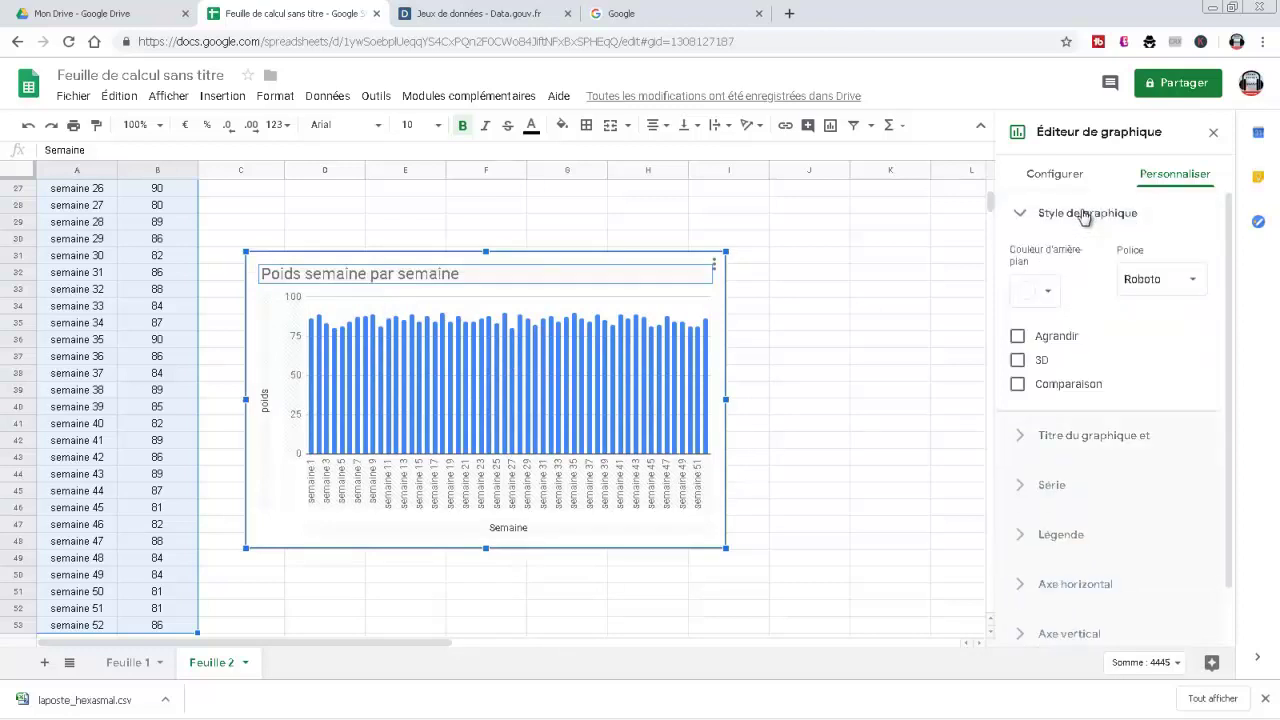
click(1018, 361)
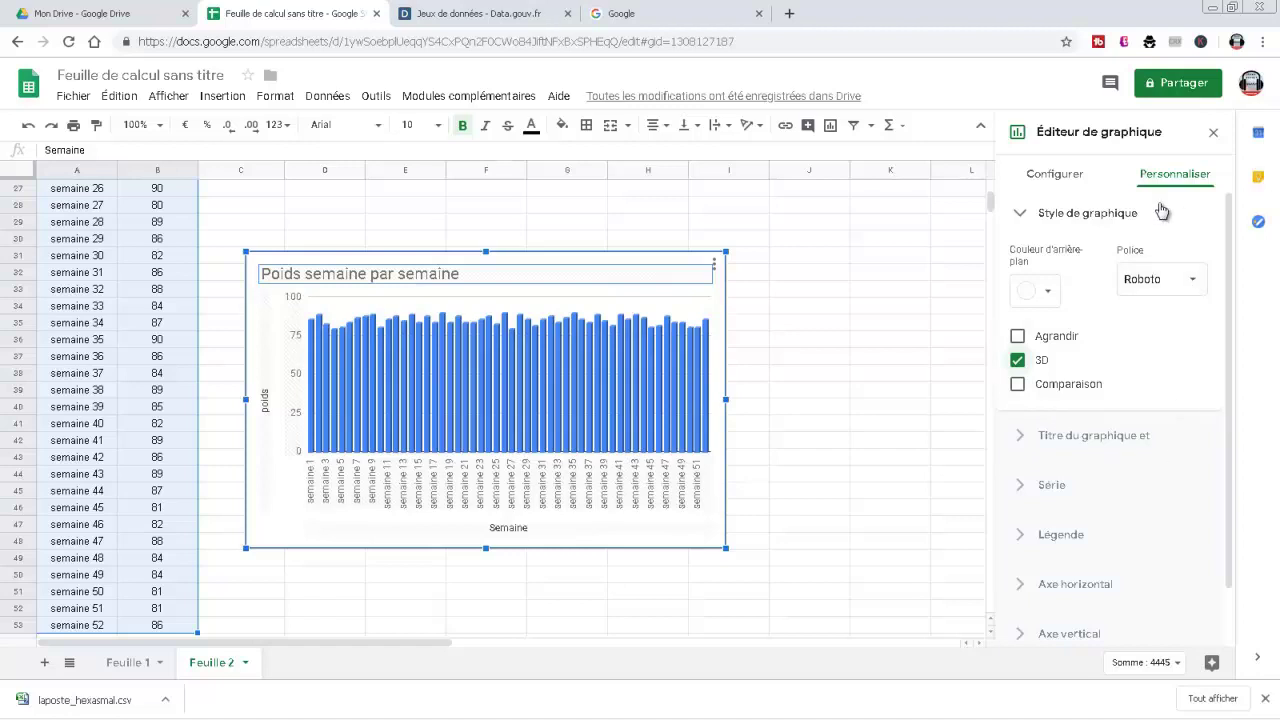
Try the suggested bar chart type and the plain pie chart type on the weight data
click(1055, 176)
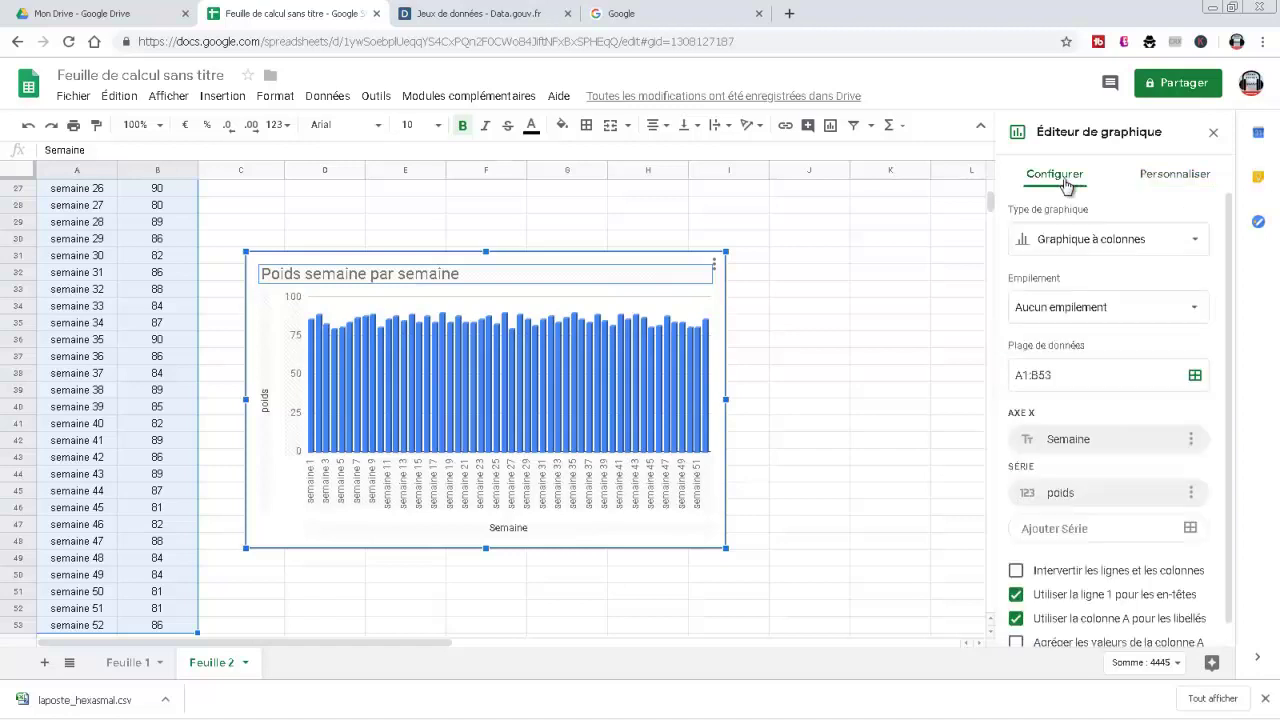
click(1074, 242)
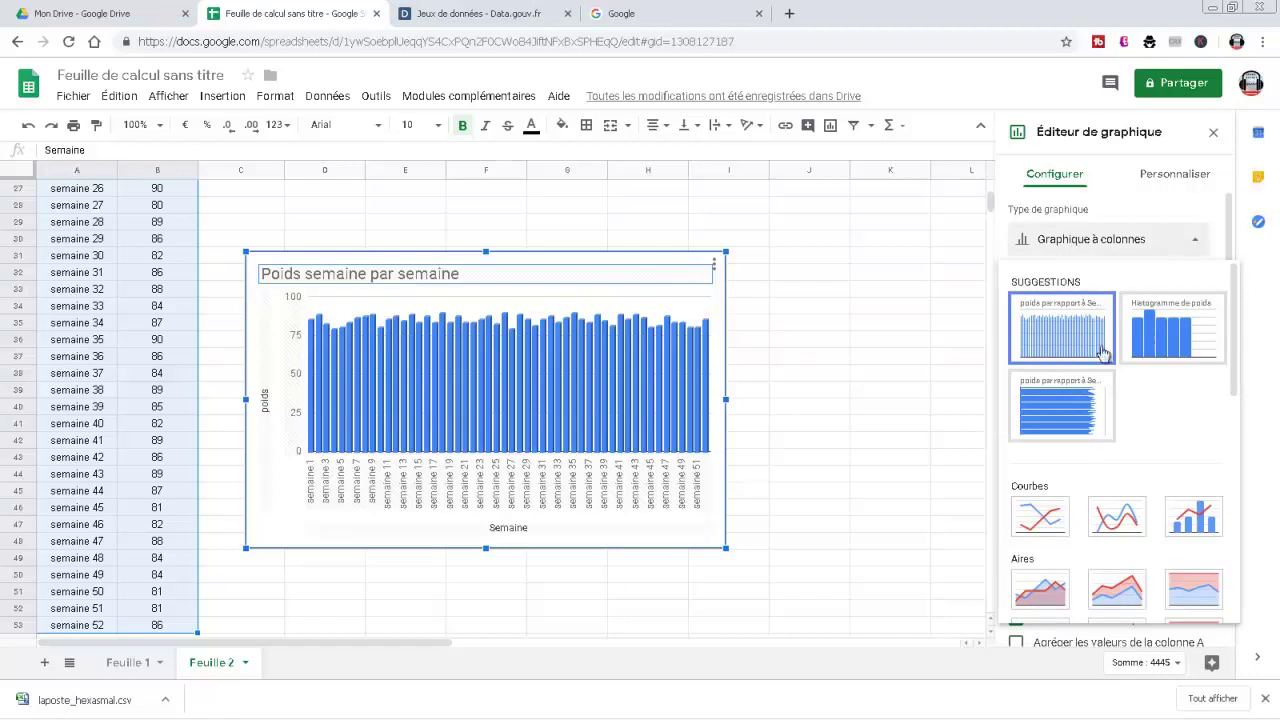
click(1072, 416)
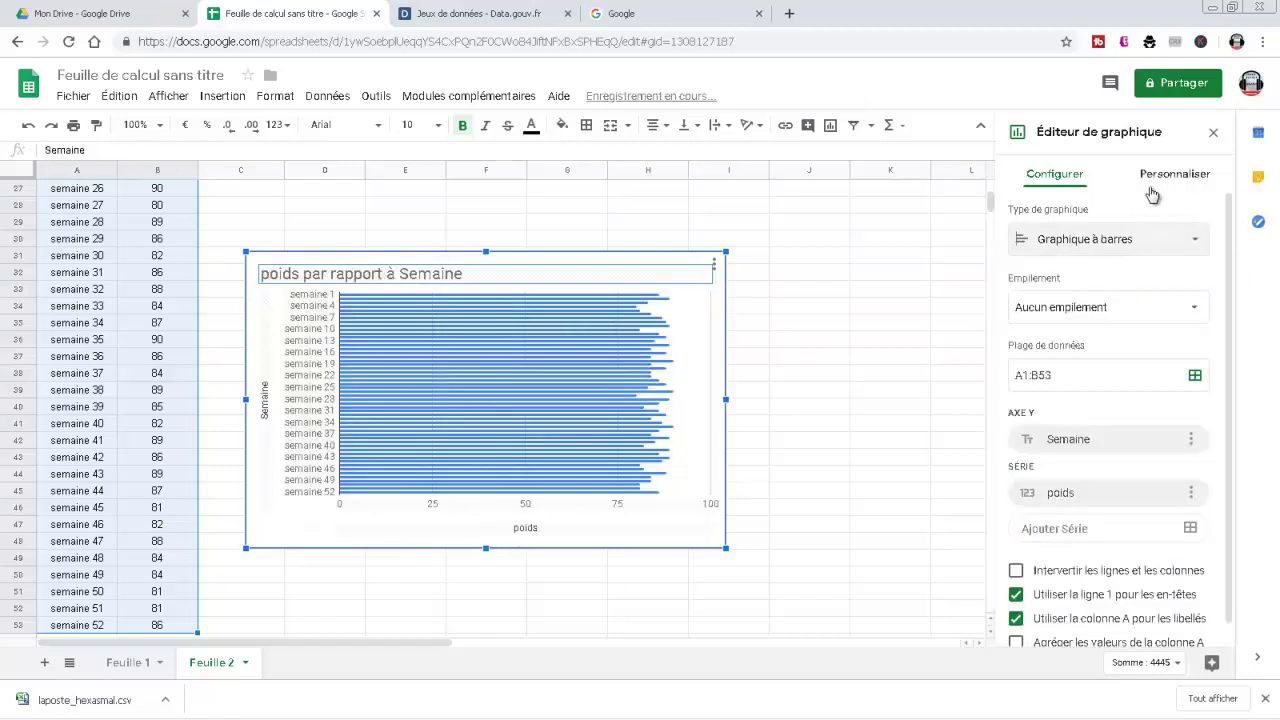
click(1145, 241)
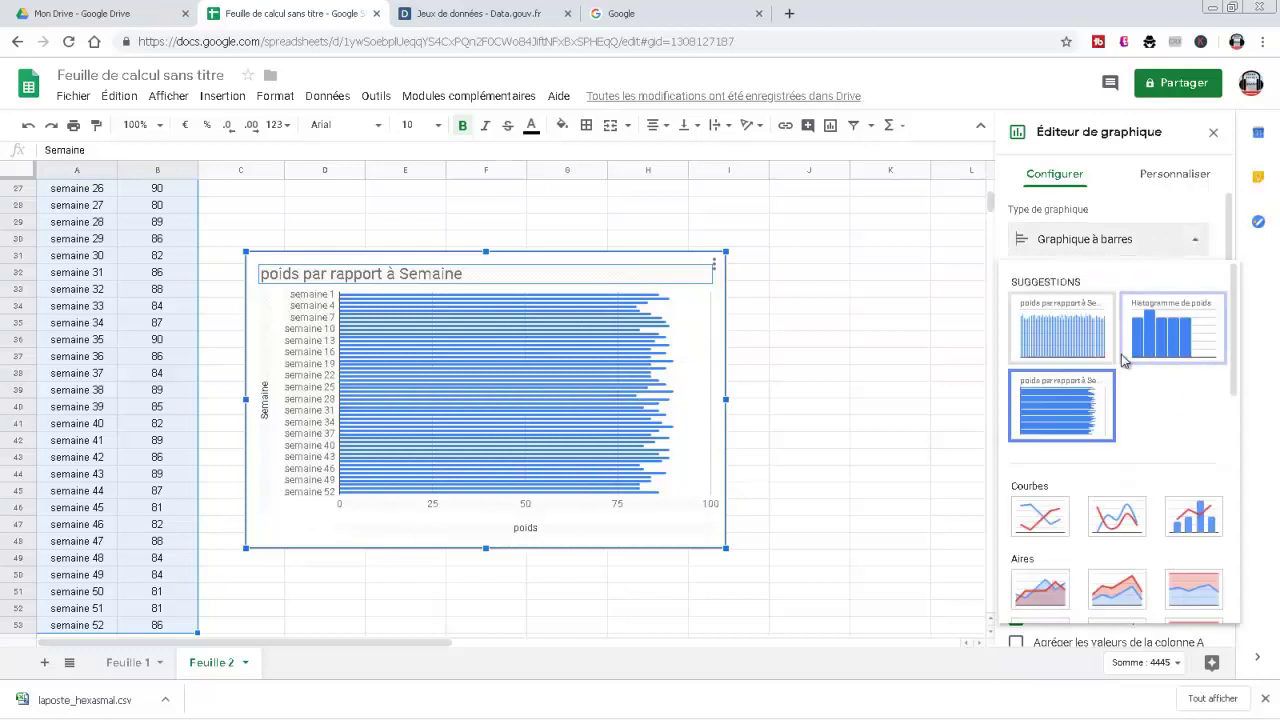
drag(1240, 332, 1222, 405)
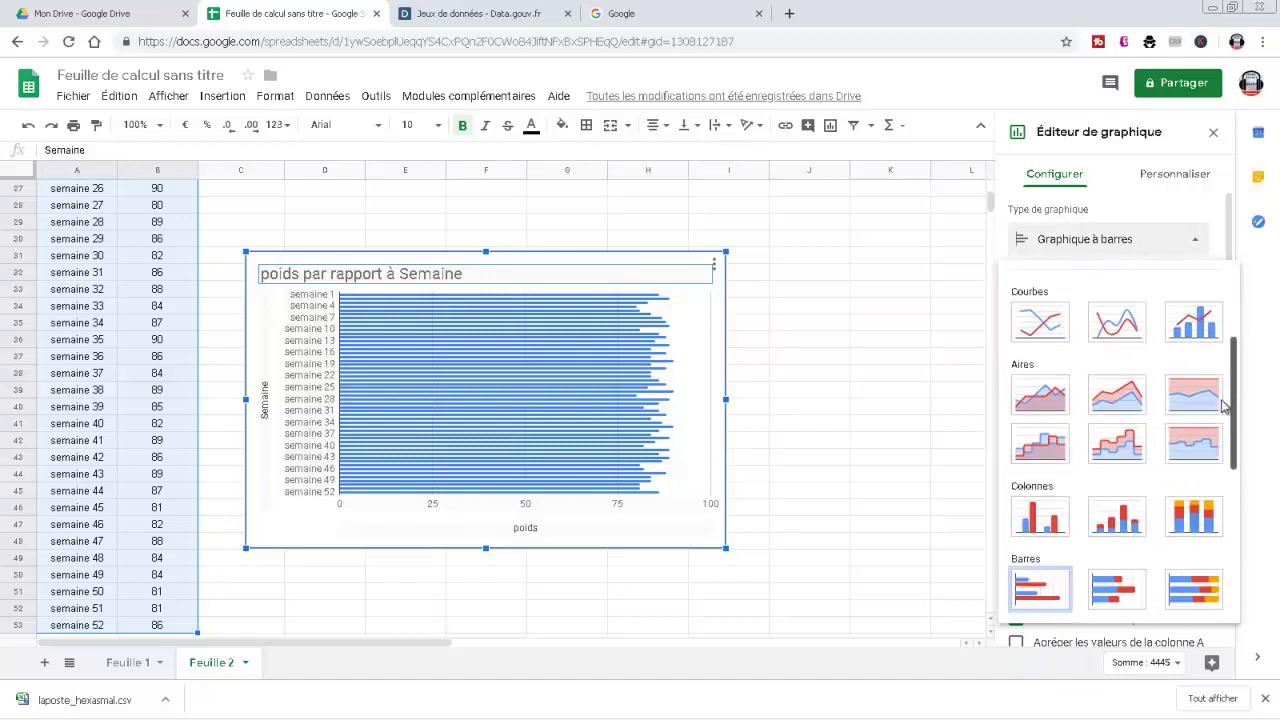
scroll(1222, 405, down, 2)
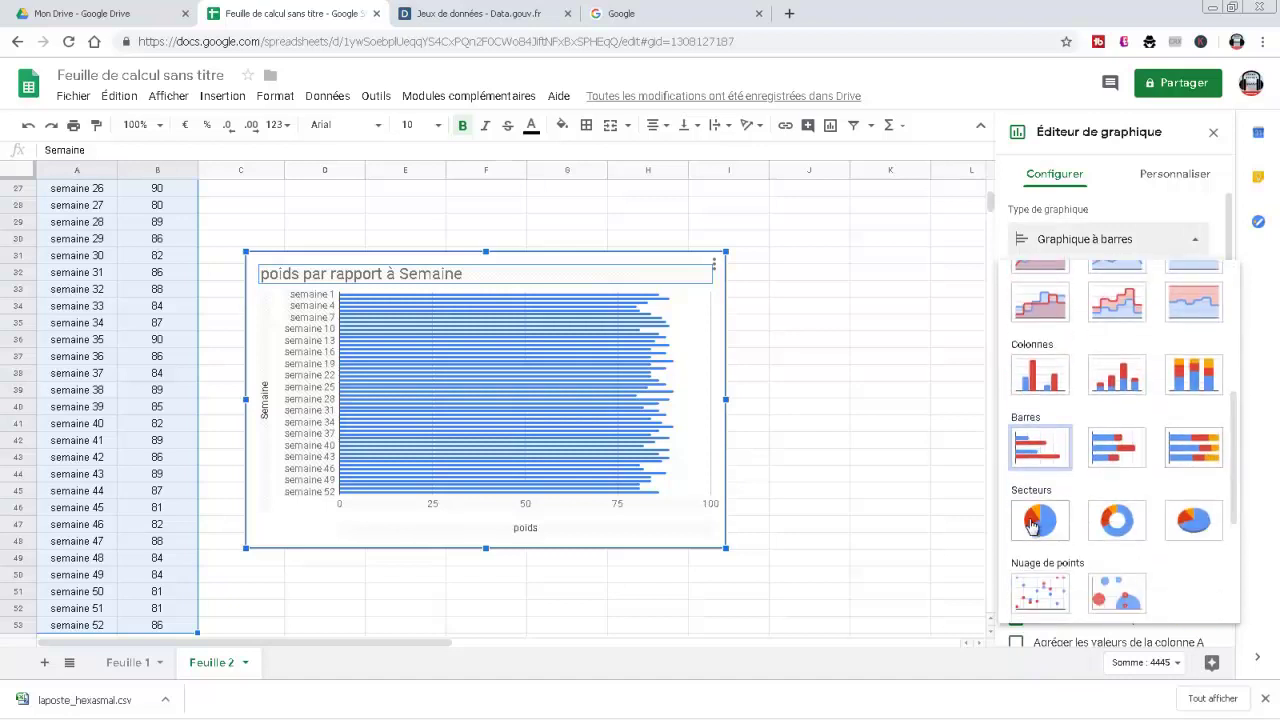
click(1040, 520)
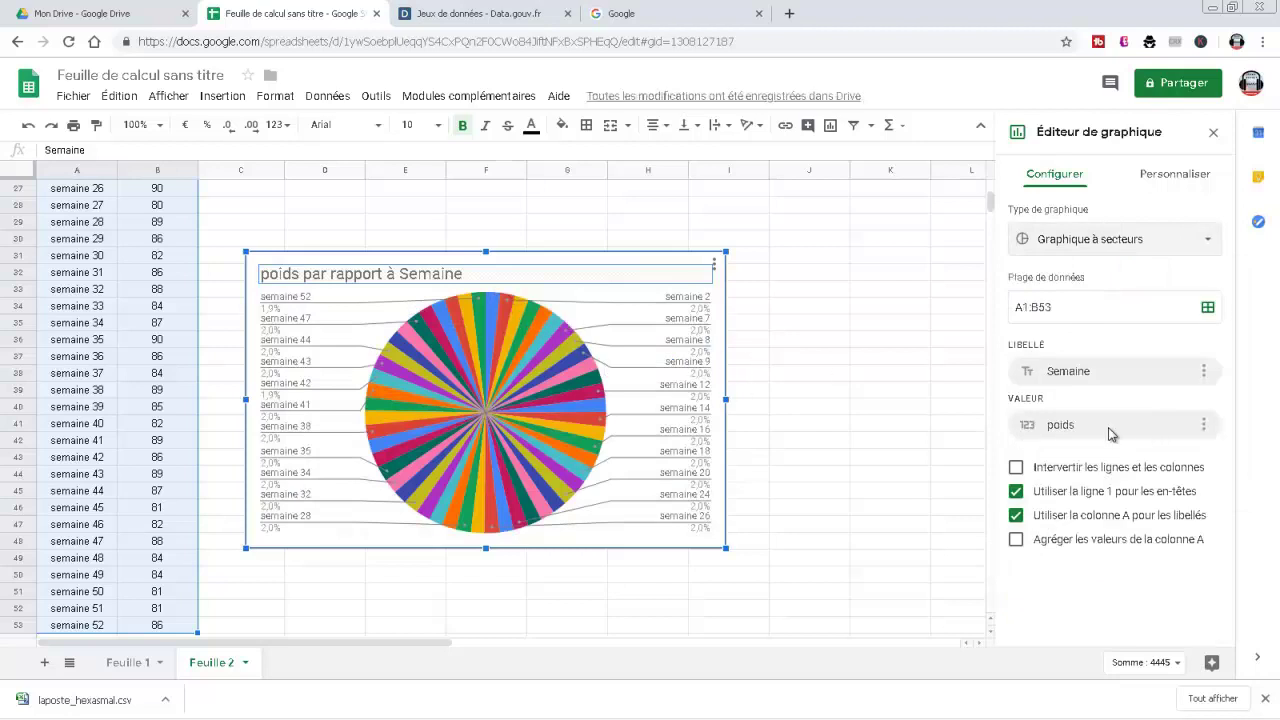
Change the chart type to a smoothed line chart (Graphique en courbes lissées)
click(1105, 243)
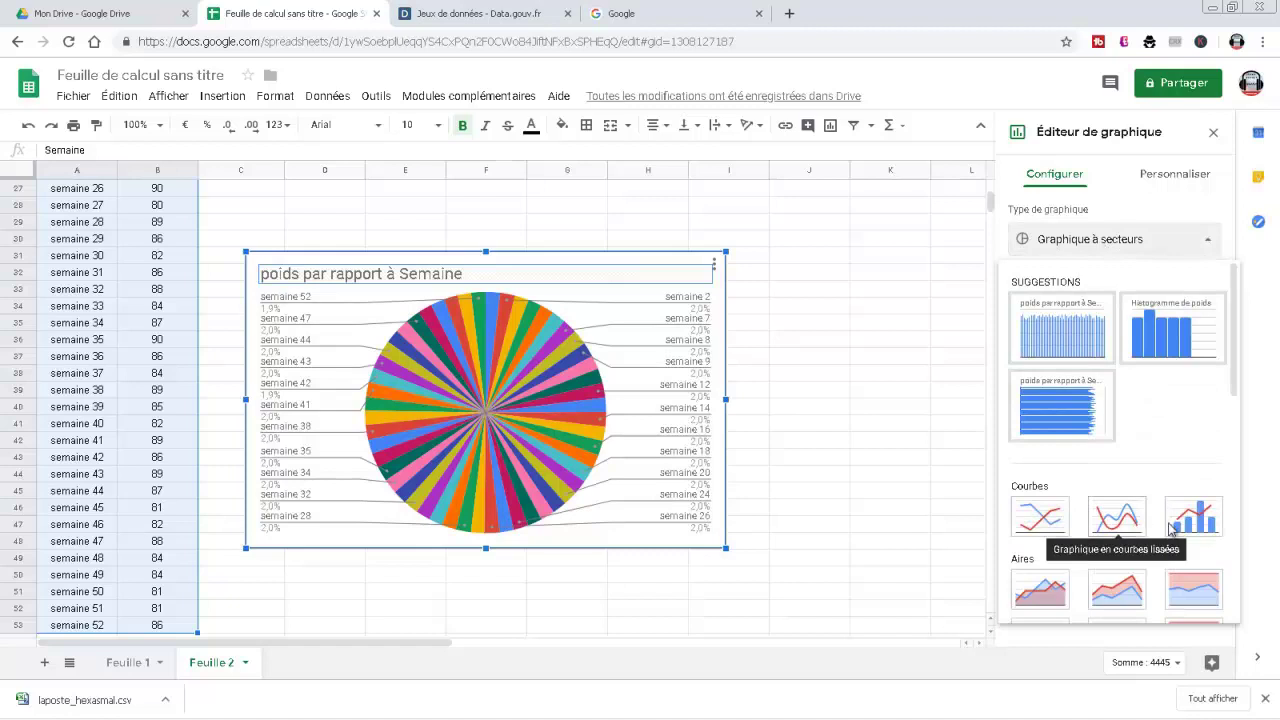
click(1135, 520)
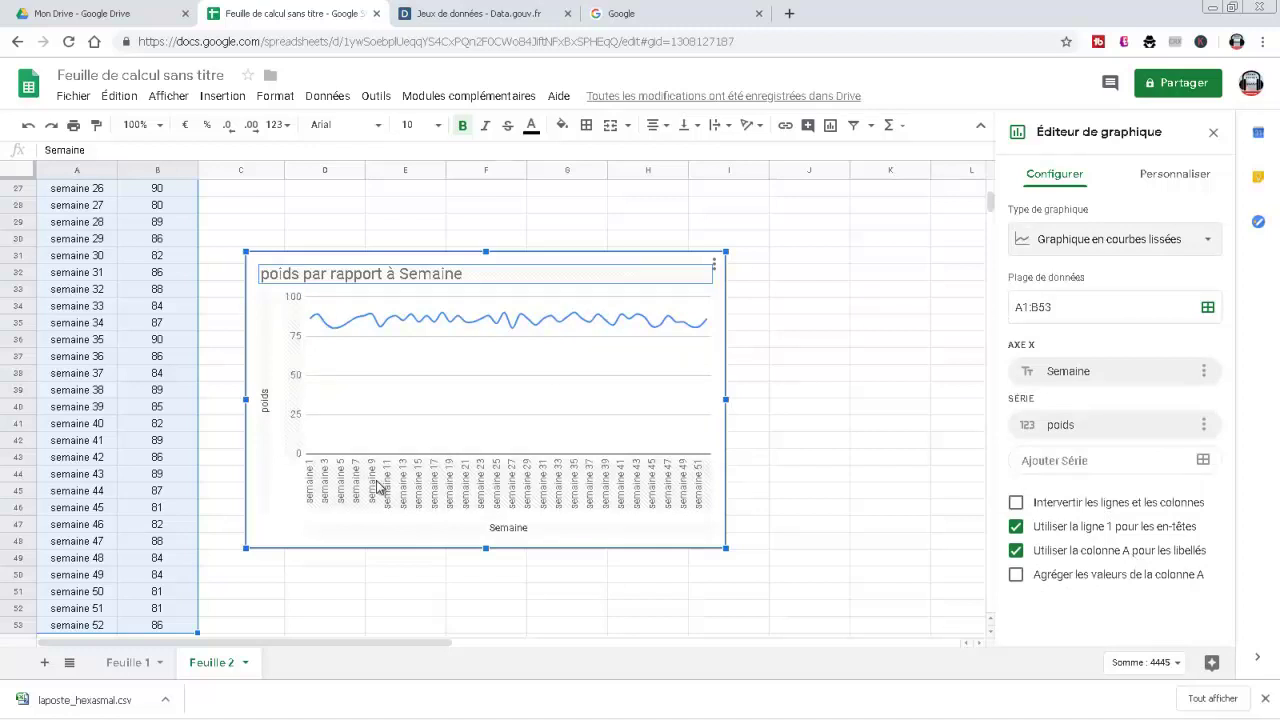
Make the horizontal axis labels bold and stretch the chart's lower edge down by about one row
double_click(477, 486)
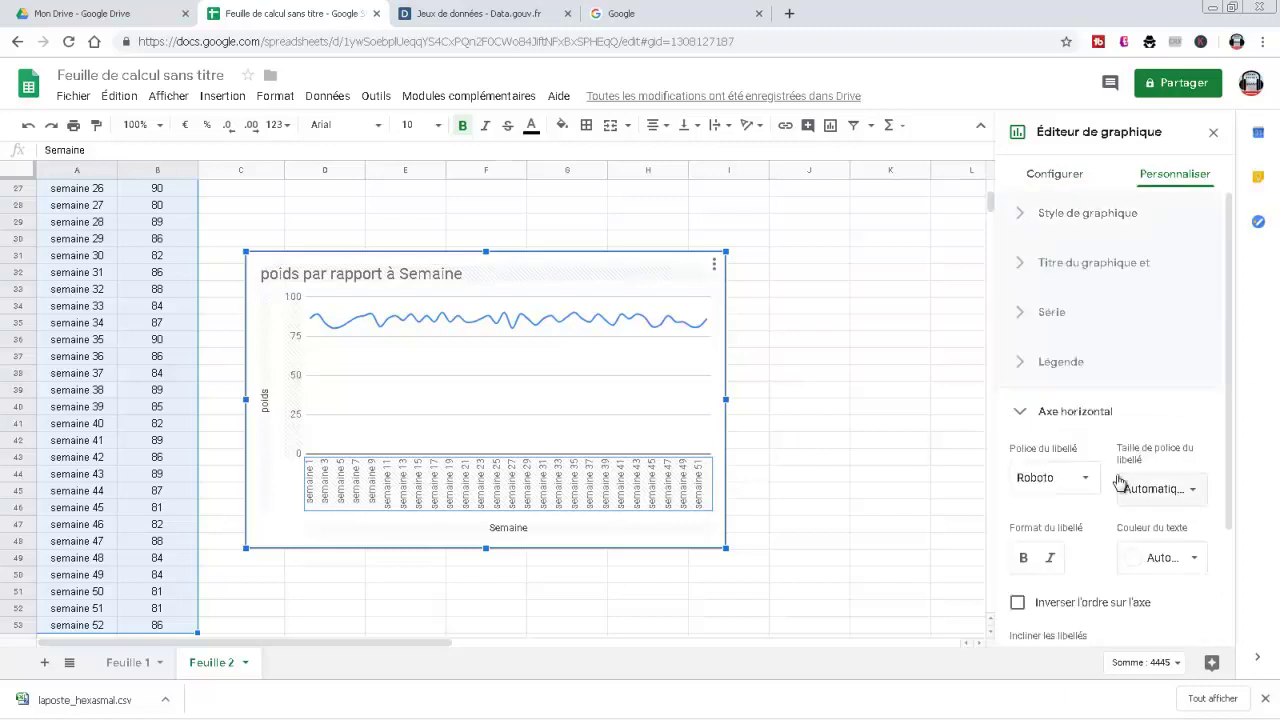
click(1023, 560)
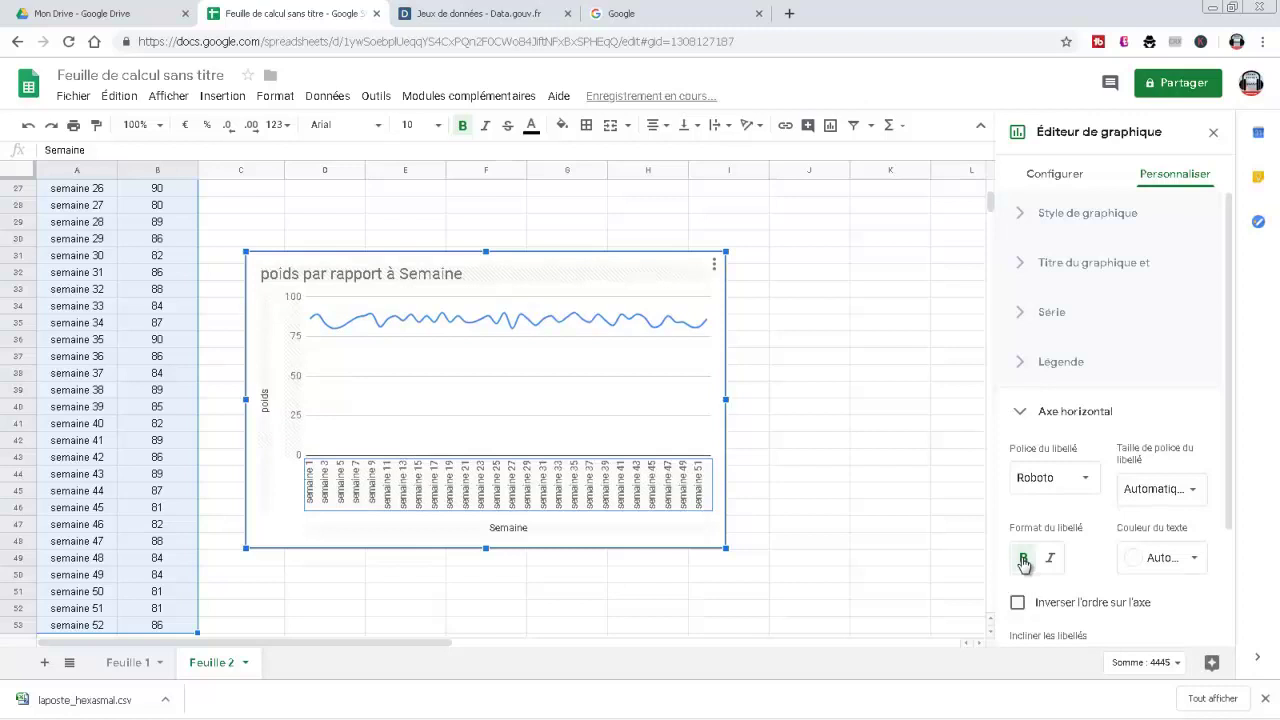
drag(486, 549, 486, 568)
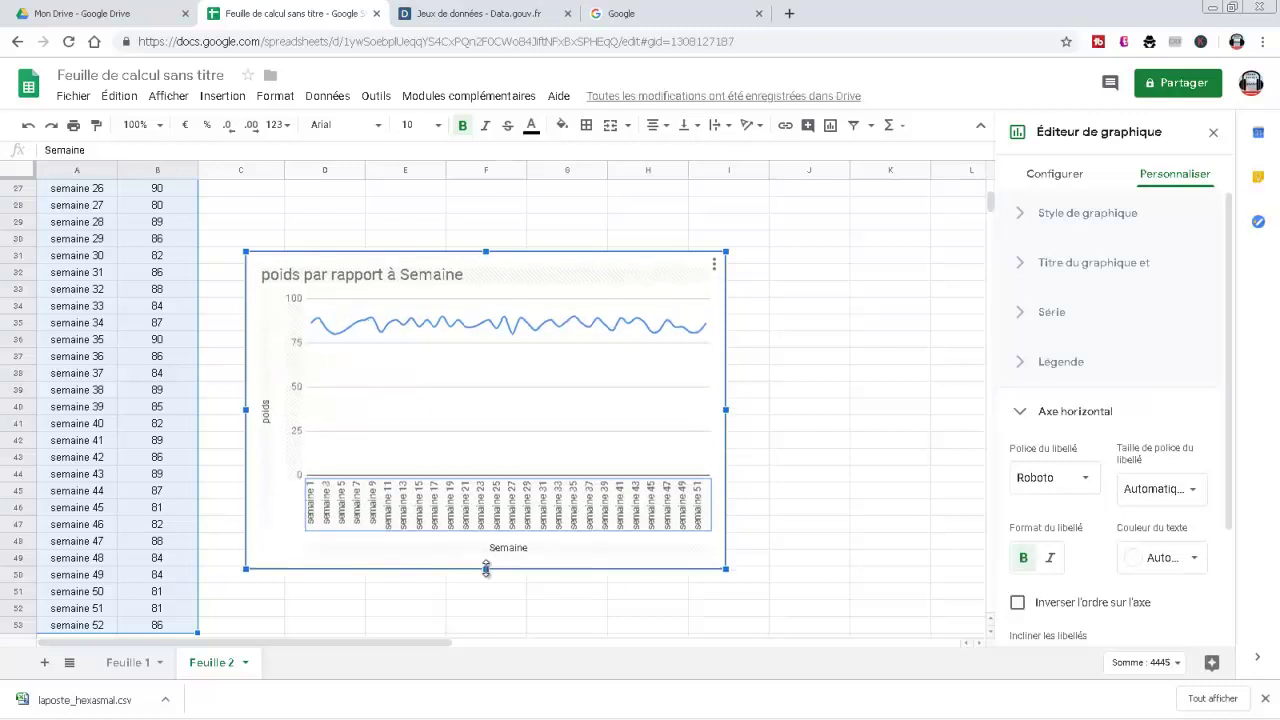
Set the text colour of the horizontal axis labels to red
click(1178, 562)
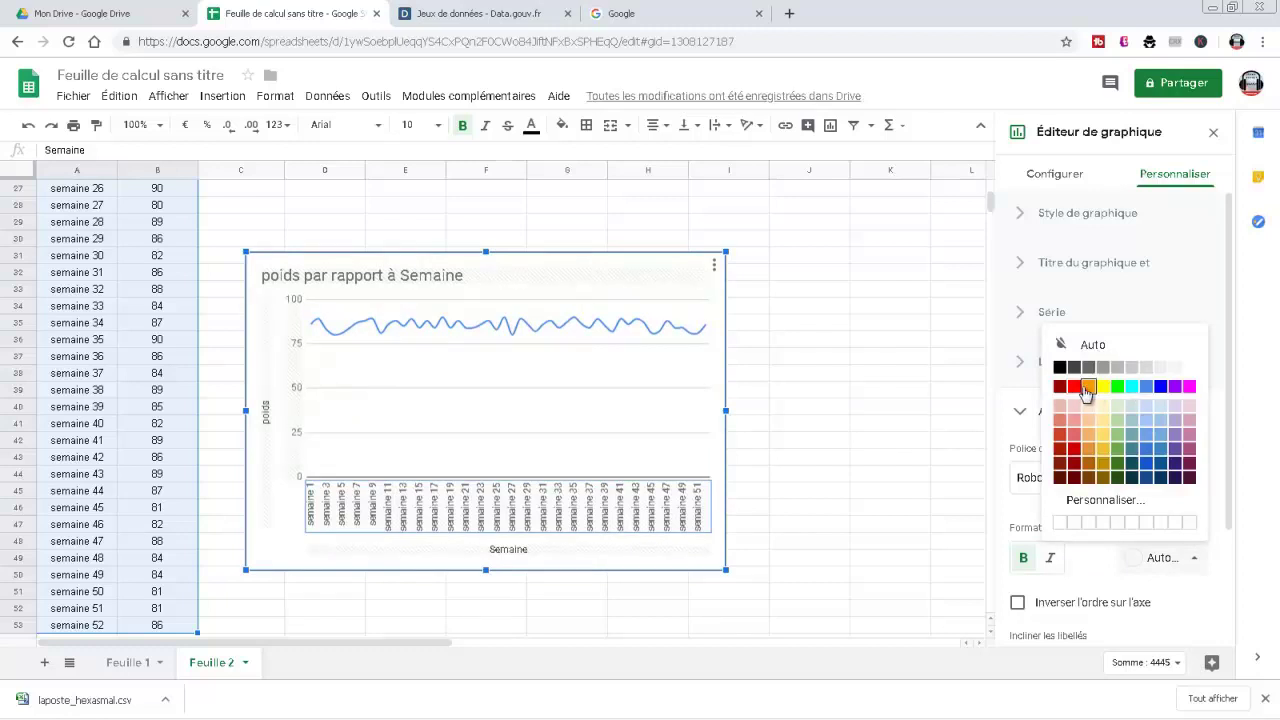
click(1074, 387)
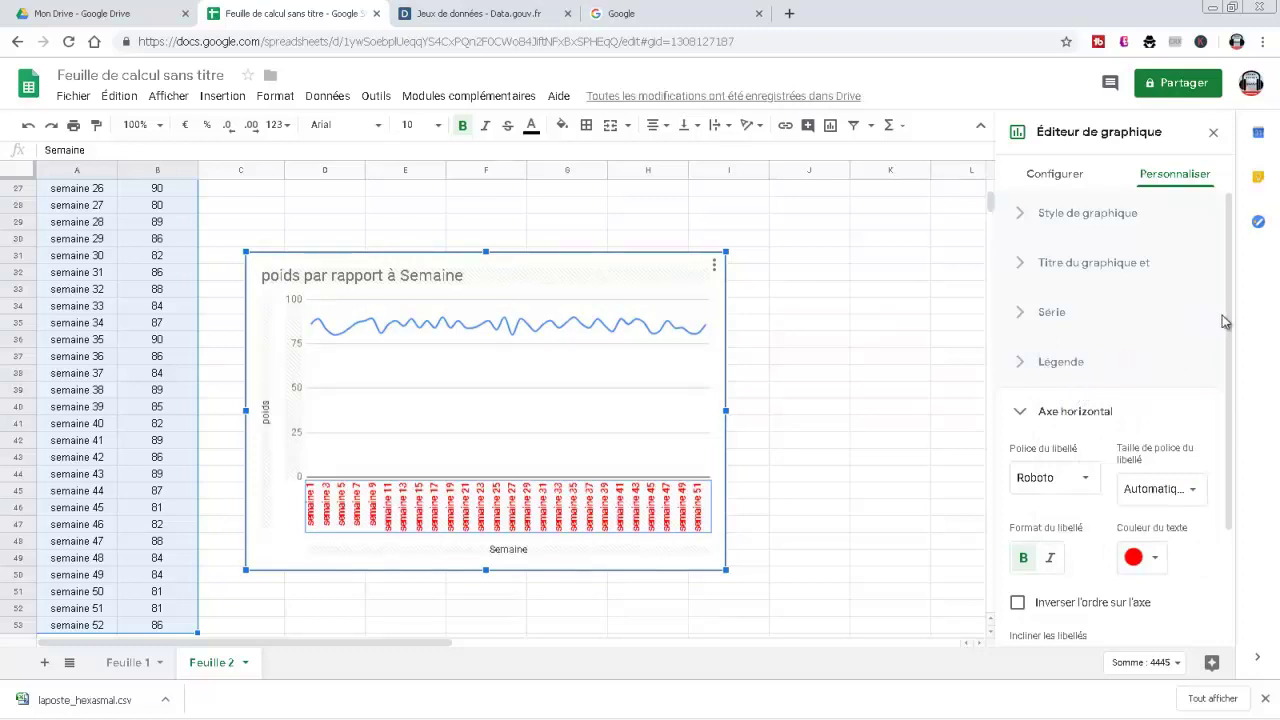
Open the legend settings of the chart to view its position and font options
scroll(1228, 349, down, 1)
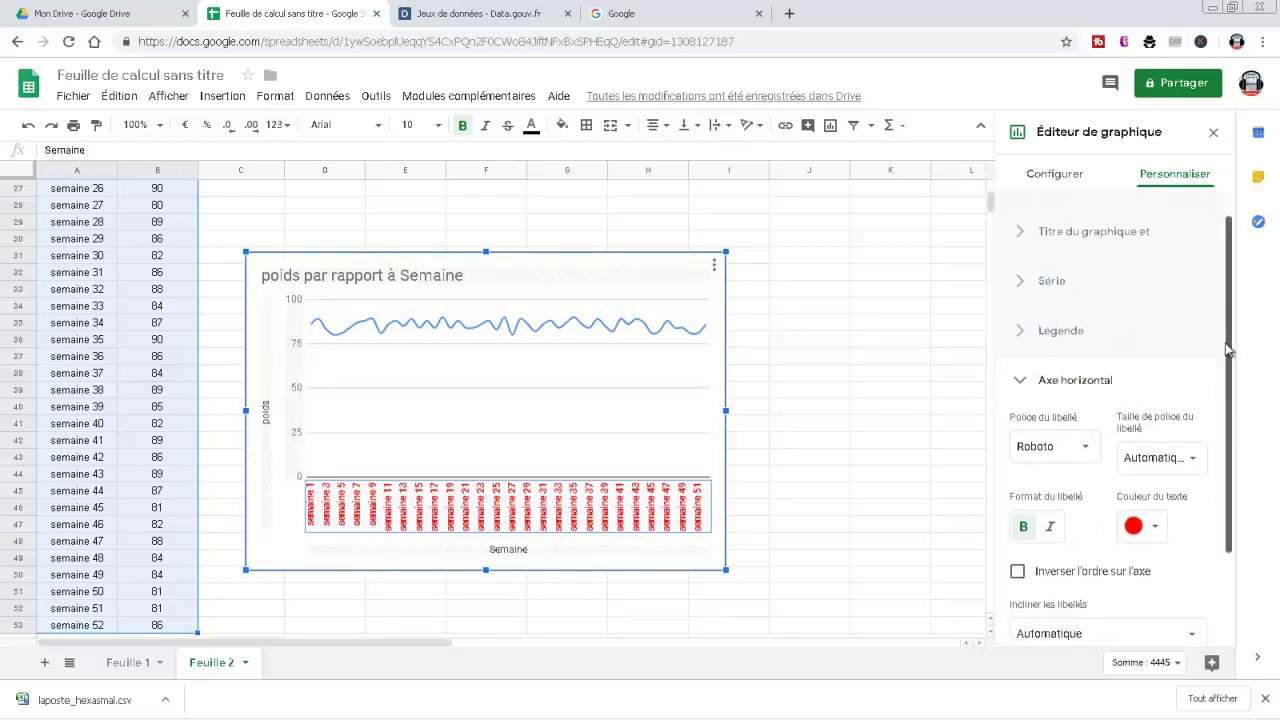
click(1073, 337)
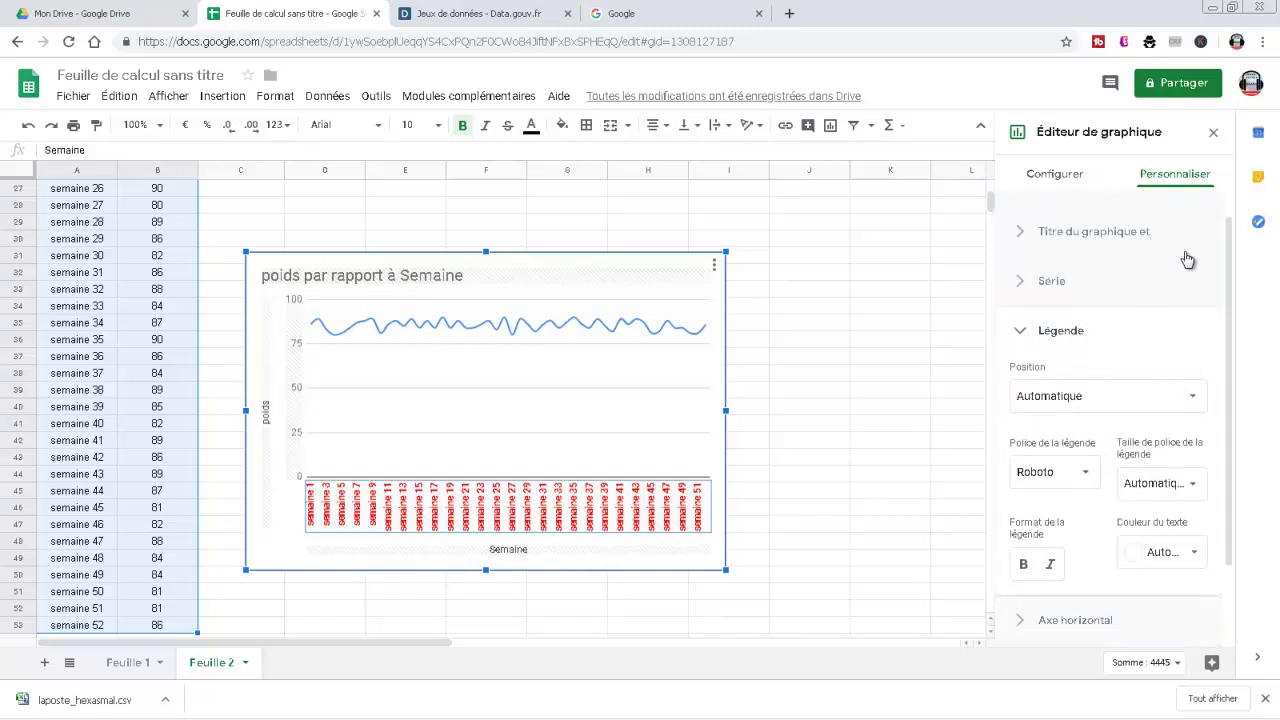
Change the chart's horizontal axis title to 2018
drag(1232, 297, 1233, 404)
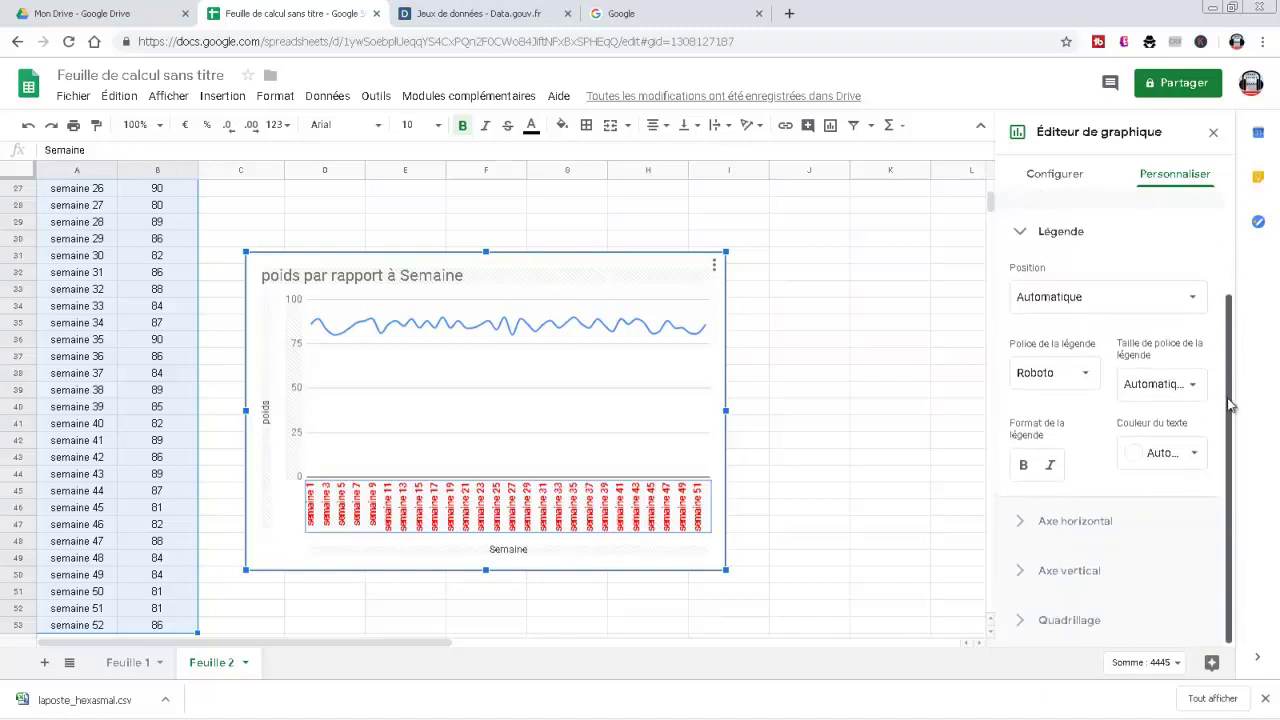
click(1046, 533)
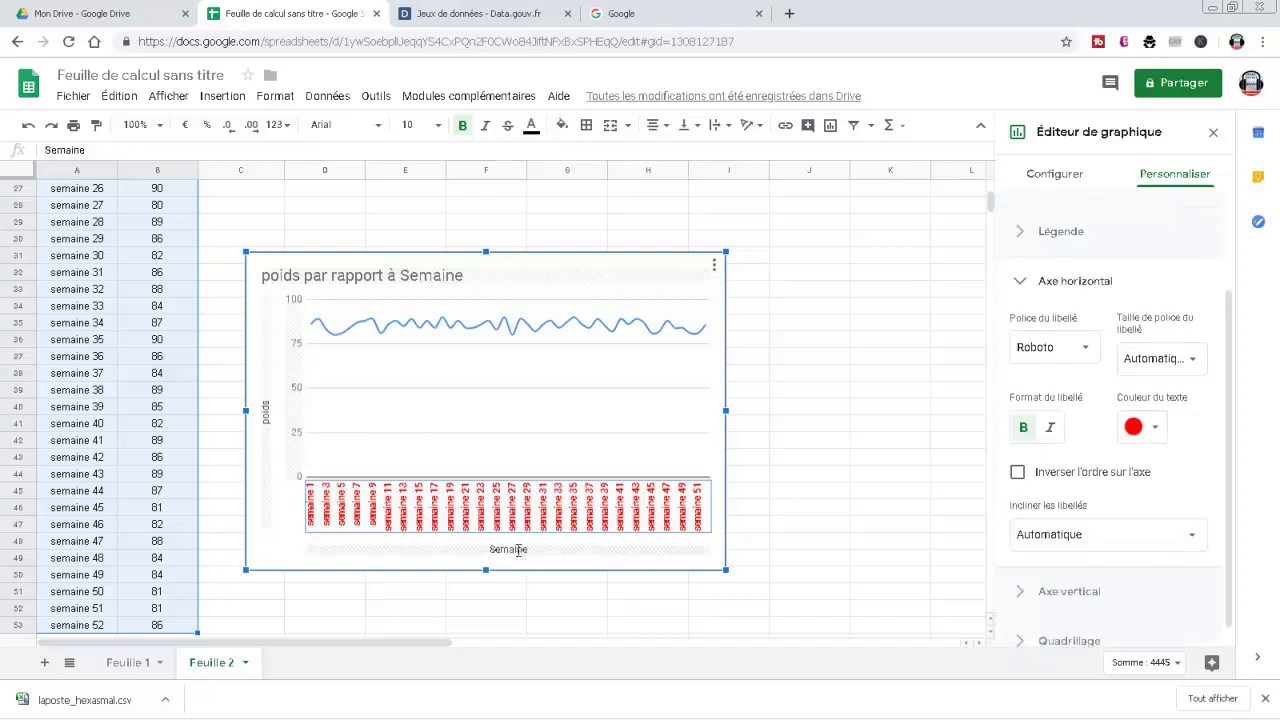
double_click(486, 548)
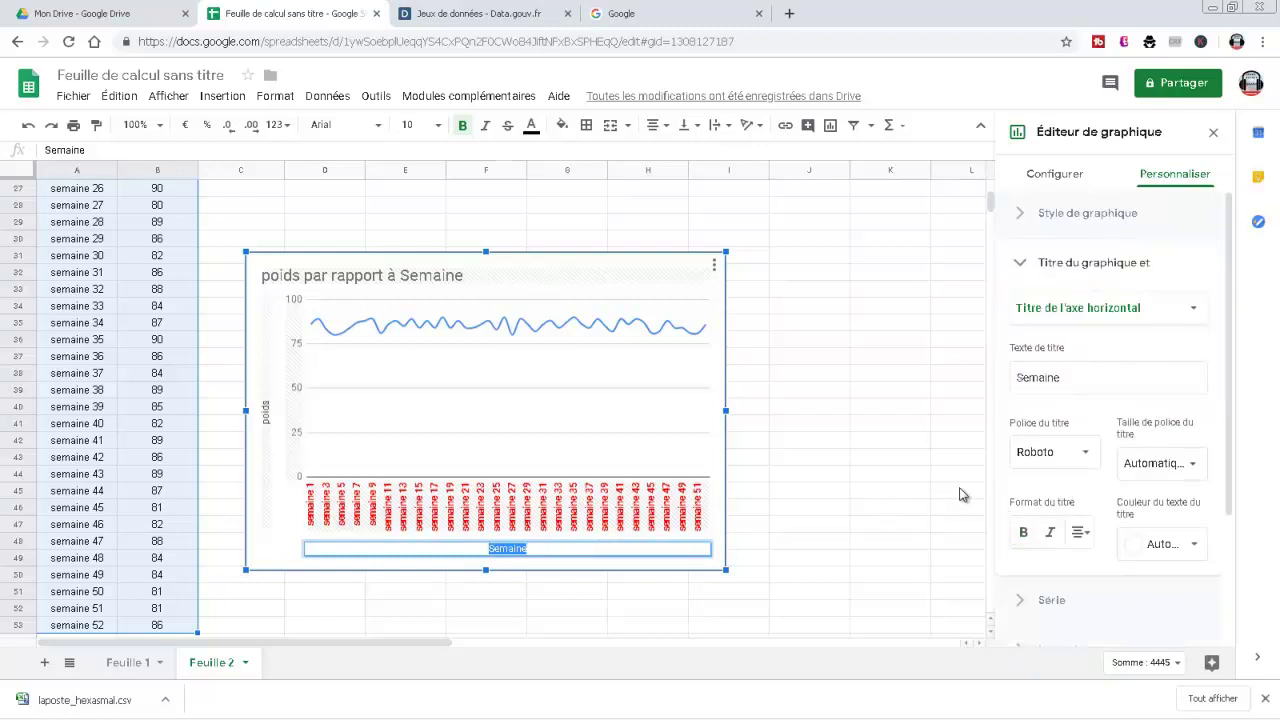
click(1231, 390)
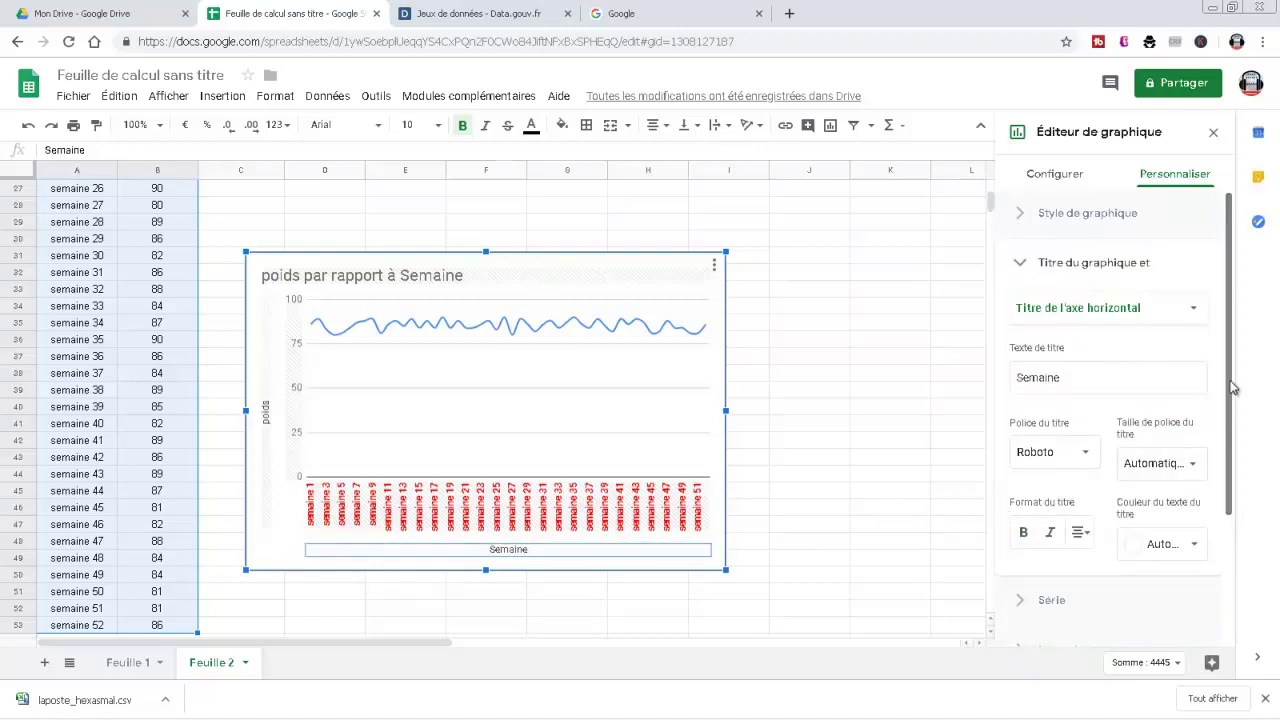
double_click(532, 548)
text(2018)
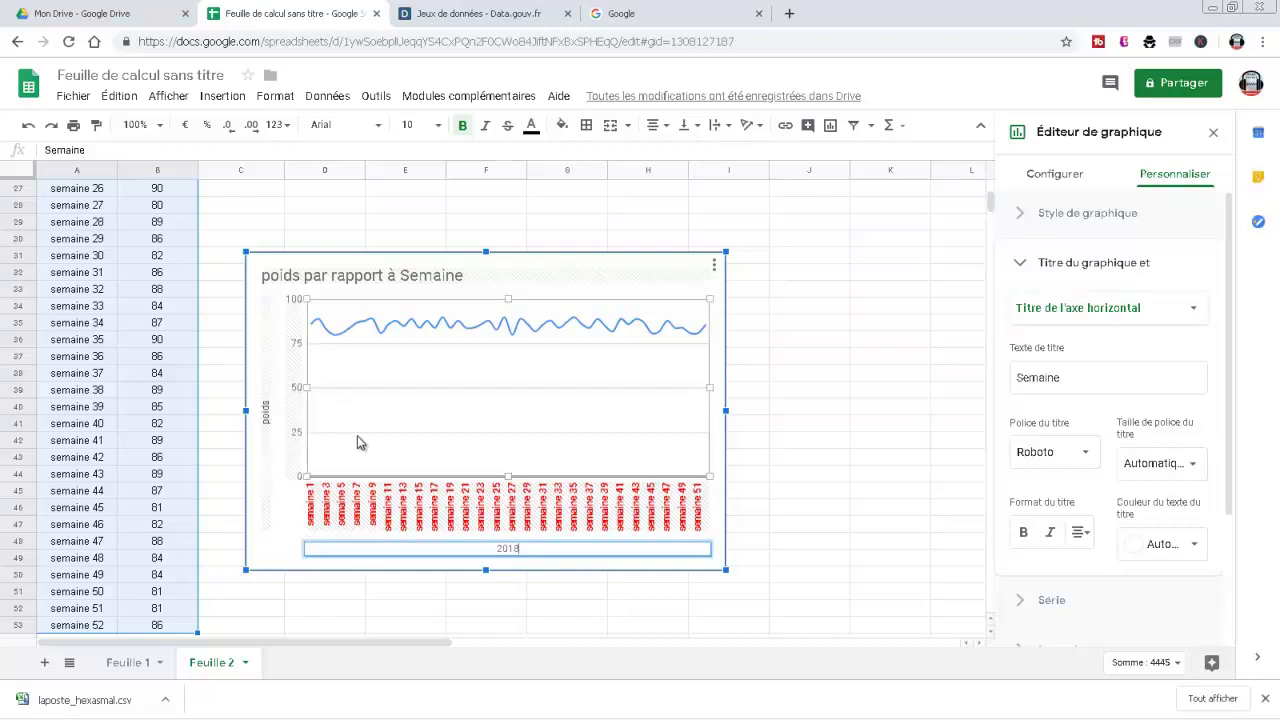
click(842, 453)
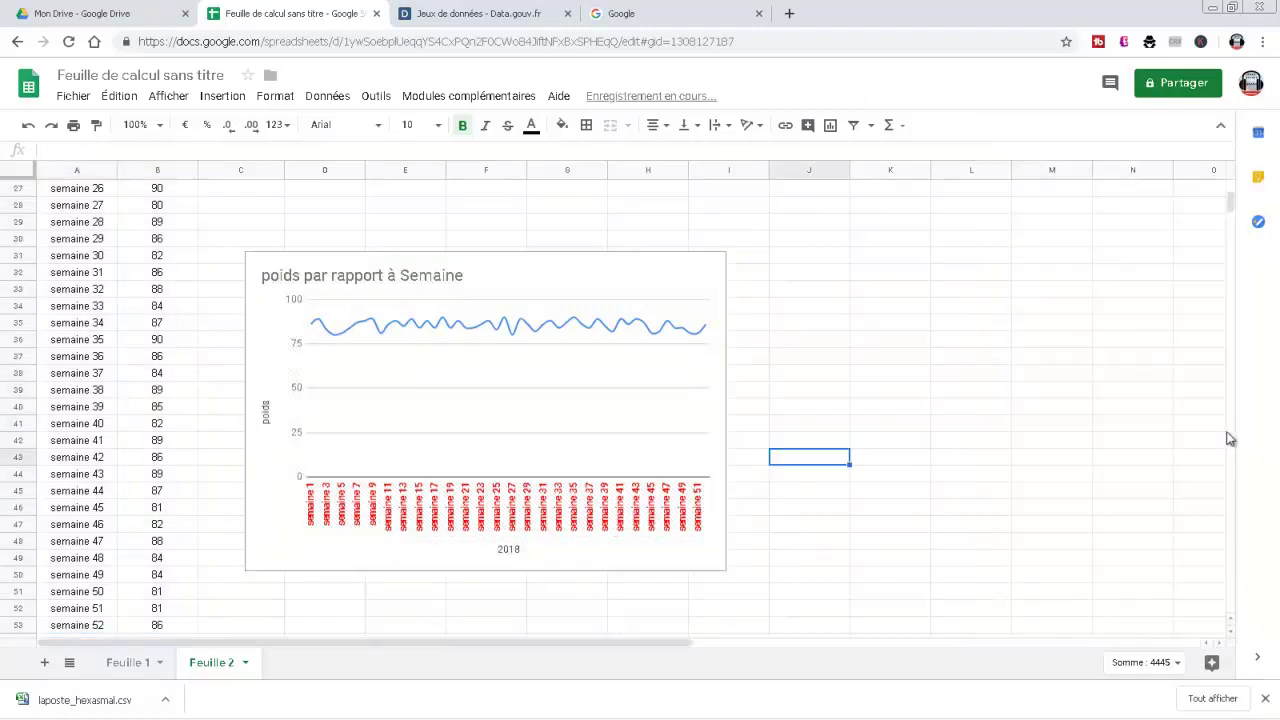
Move the chart up the sheet so its upper-left corner sits in column D at about row 18
scroll(1230, 436, down, 4)
scroll(1230, 438, down, 4)
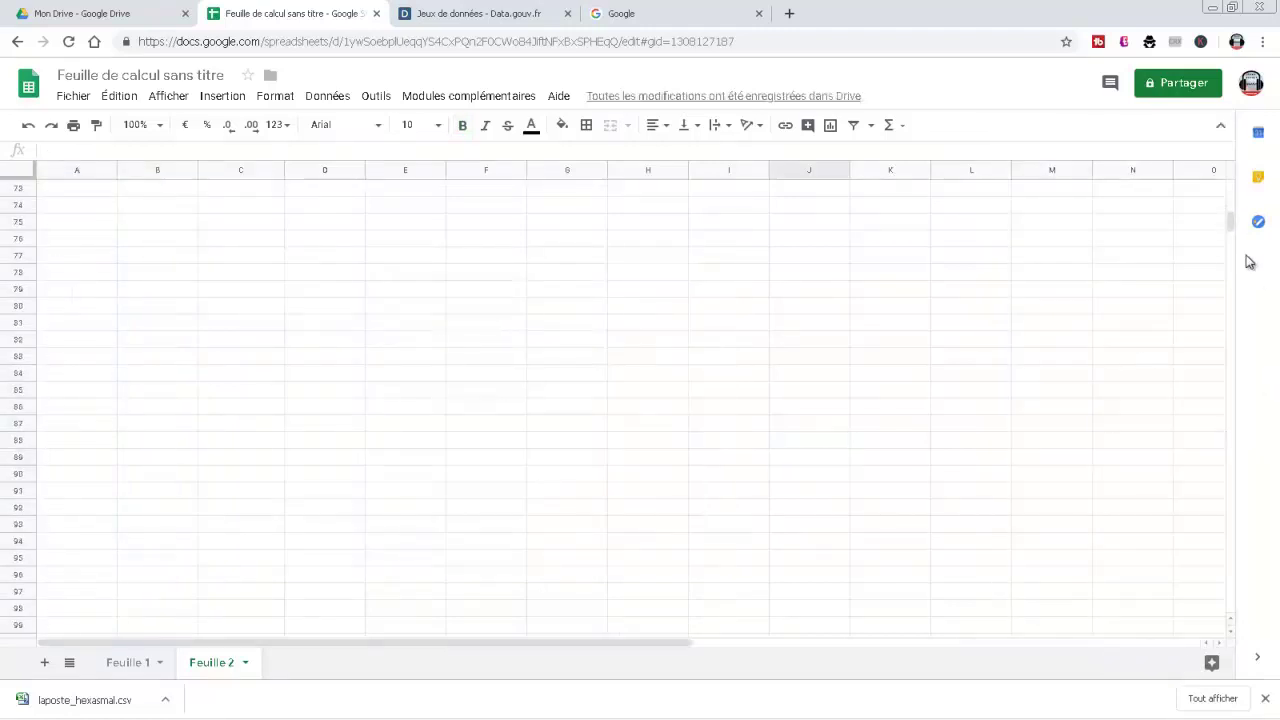
drag(1230, 232, 1232, 194)
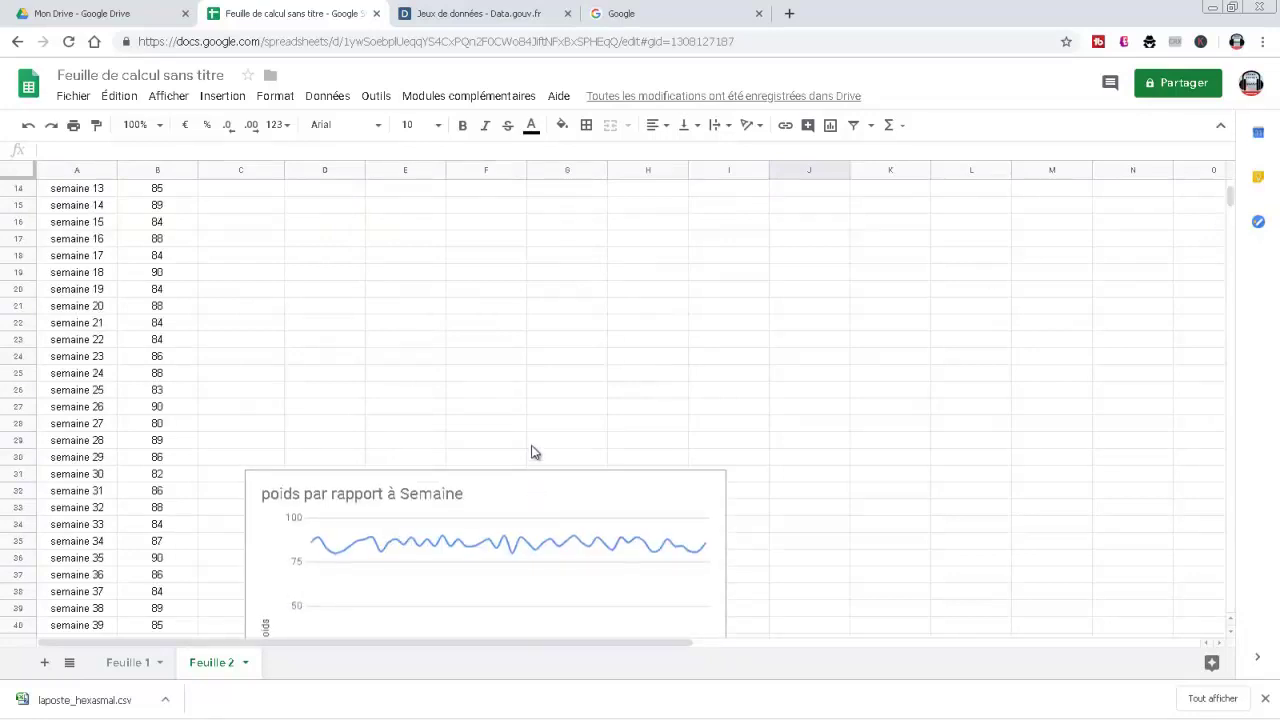
click(541, 482)
drag(539, 483, 570, 330)
drag(594, 193, 606, 233)
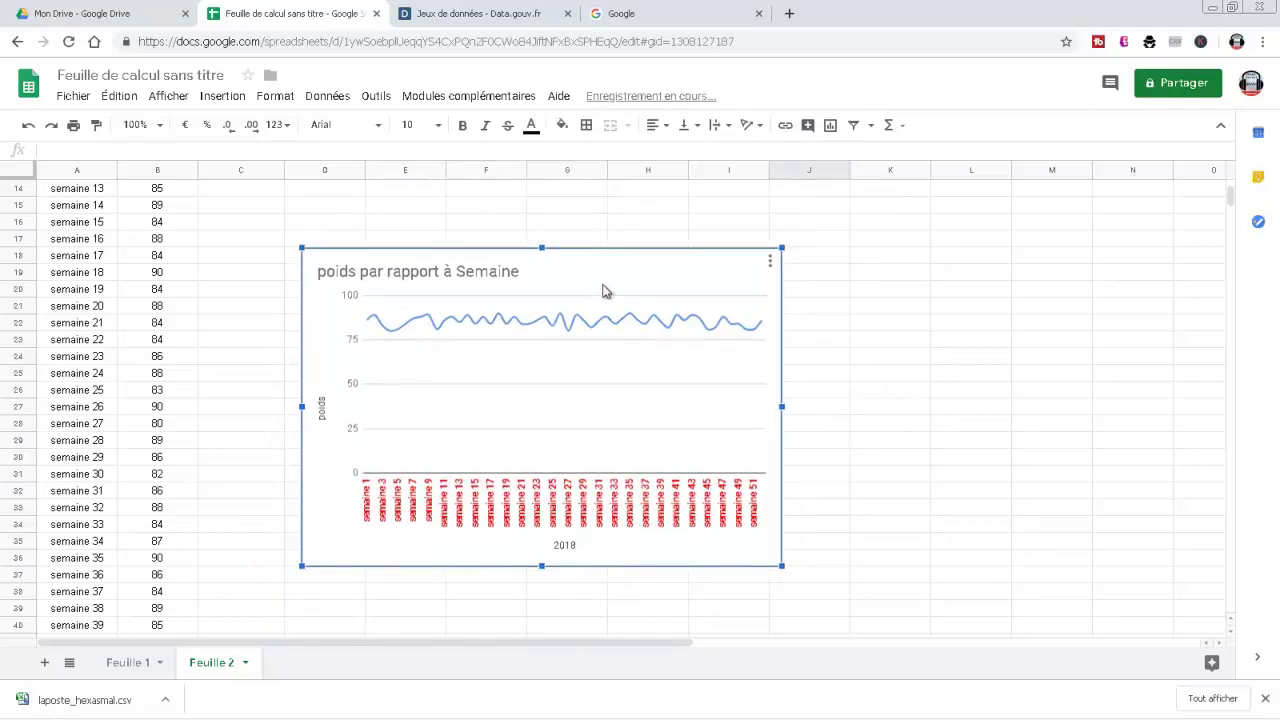
double_click(598, 271)
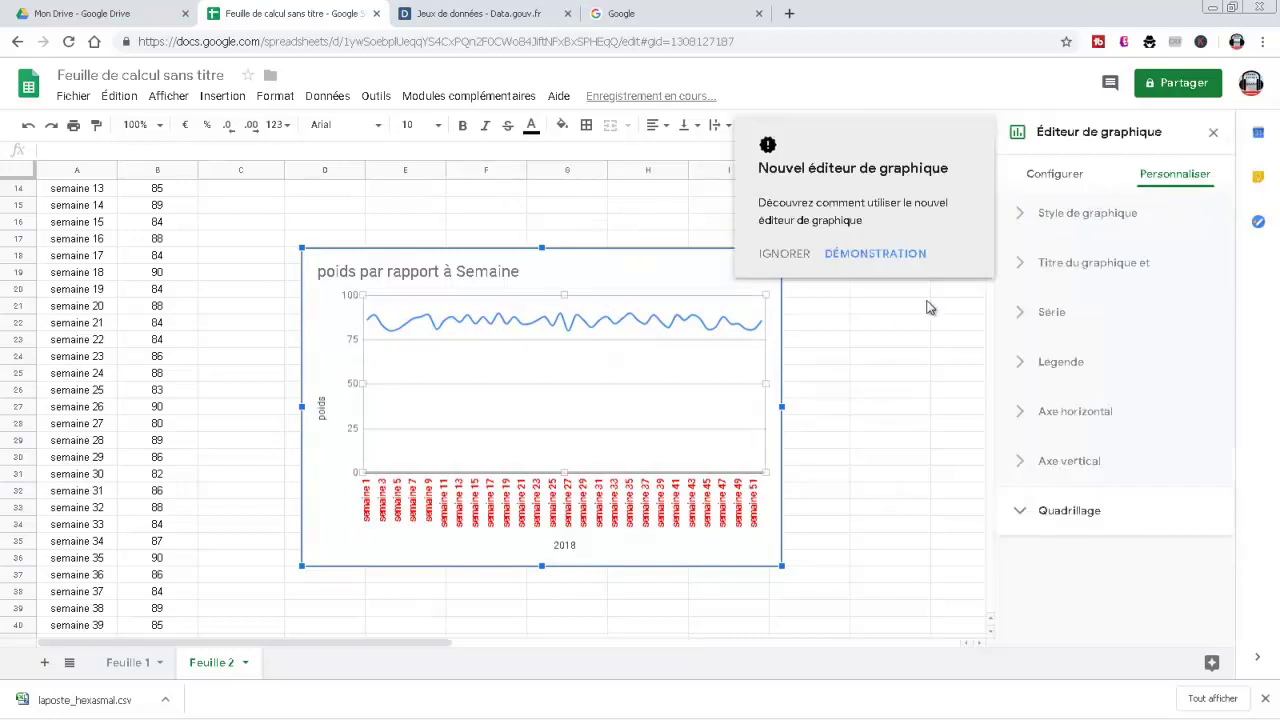
click(785, 256)
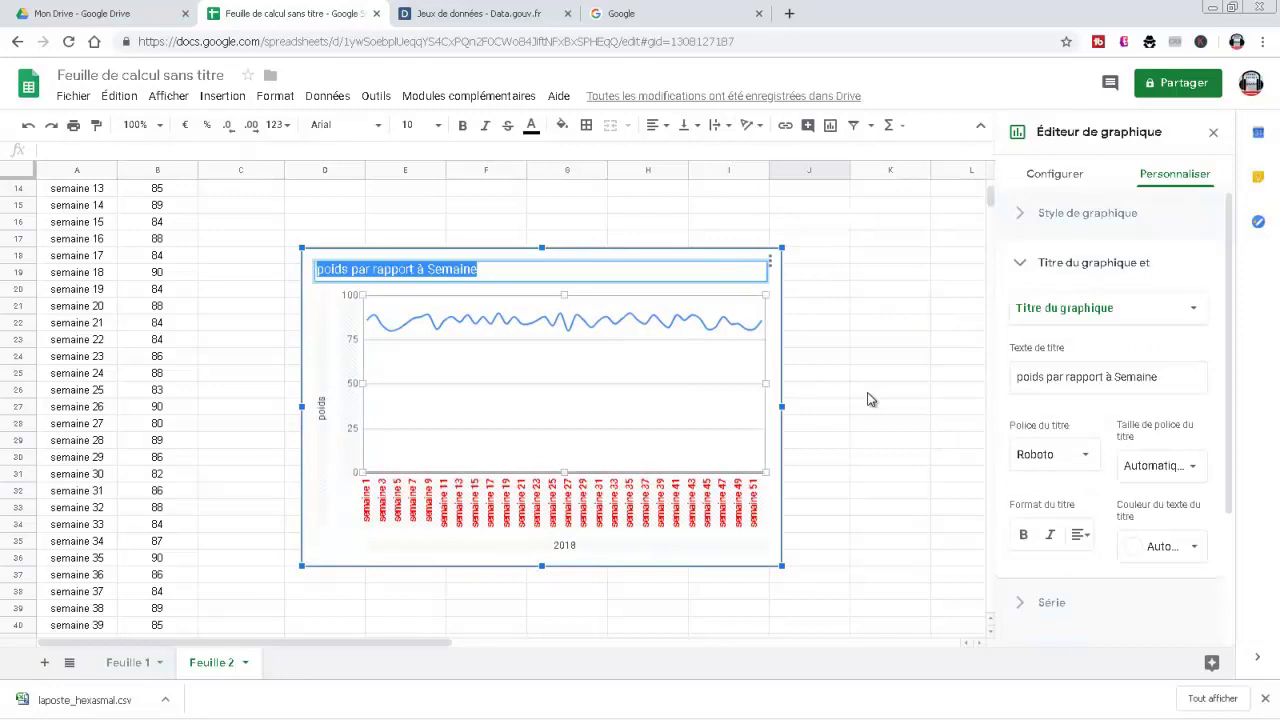
key(Escape)
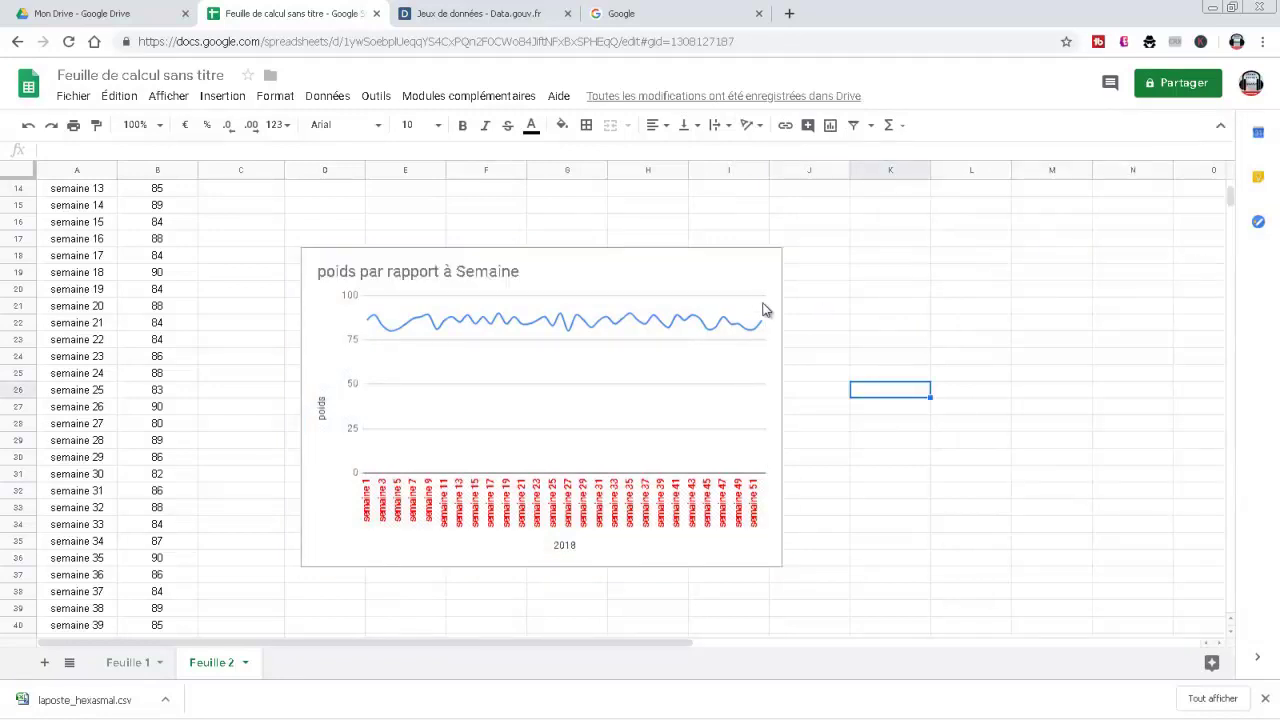
click(755, 301)
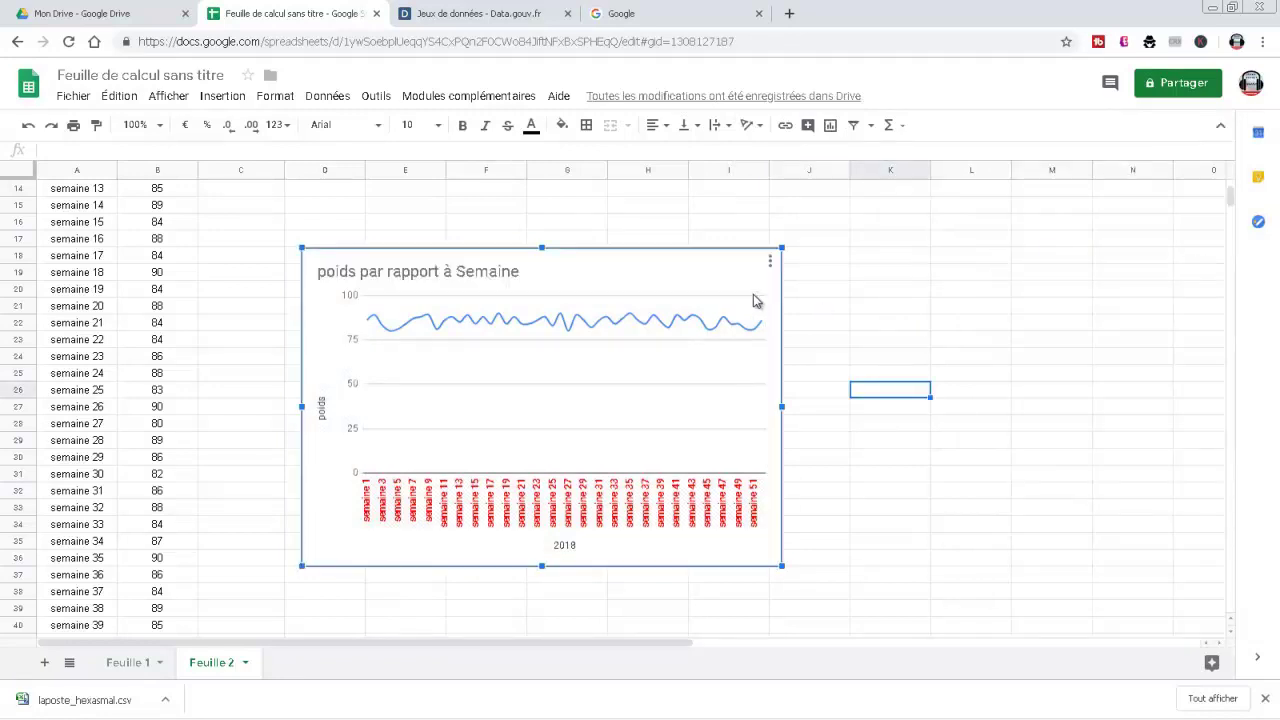
Set the colour of the vertical axis's major gridlines to bright green in the chart's gridline settings (Quadrillage)
double_click(495, 275)
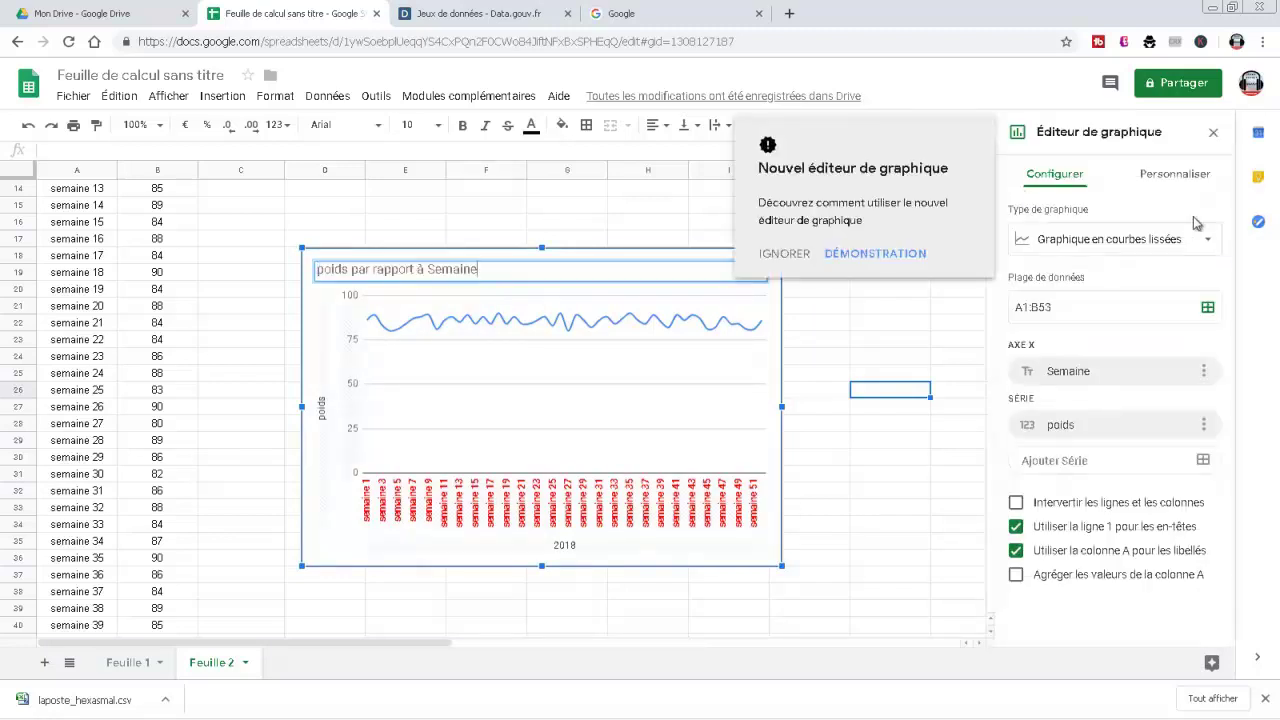
click(1200, 250)
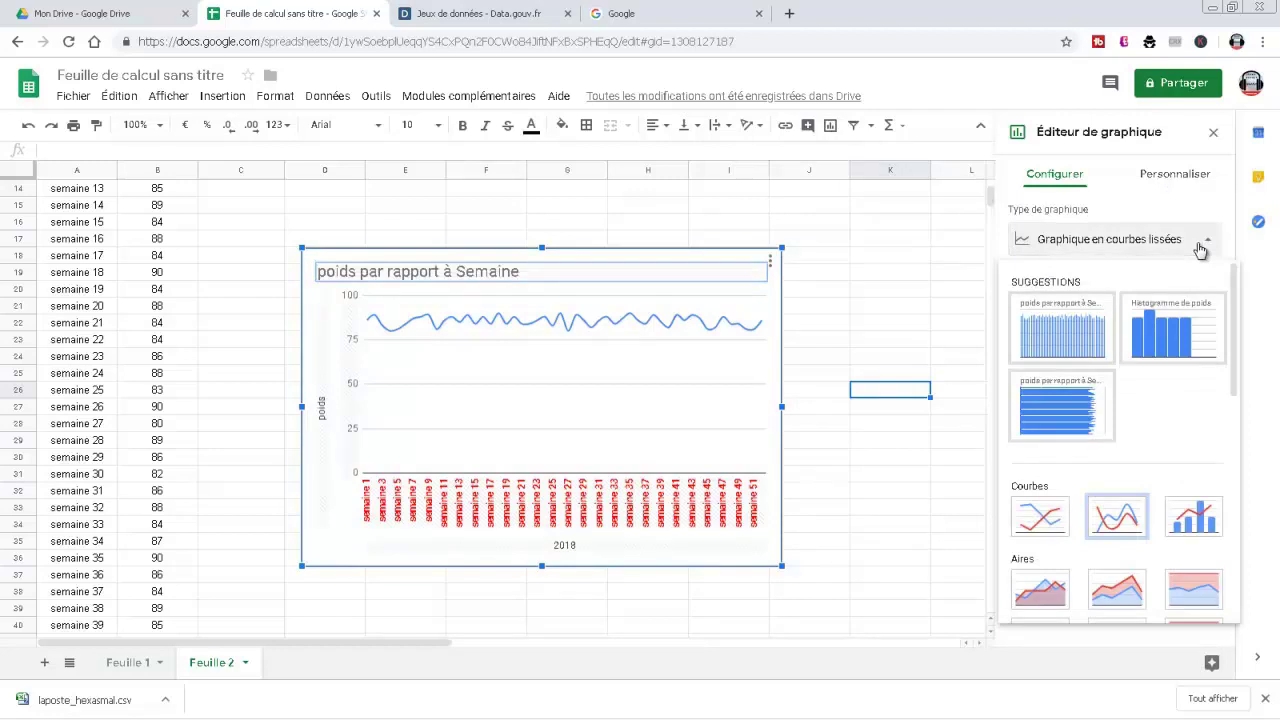
click(1160, 178)
click(1160, 178)
drag(1231, 247, 1227, 410)
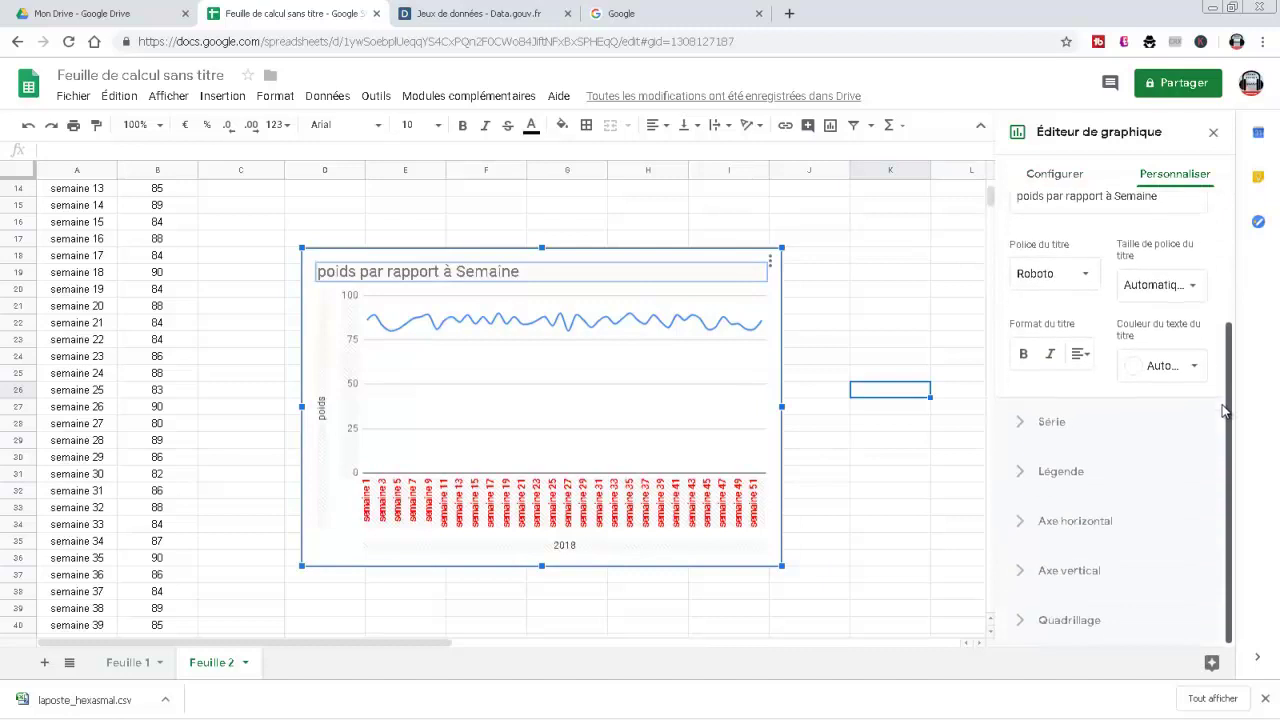
click(1069, 621)
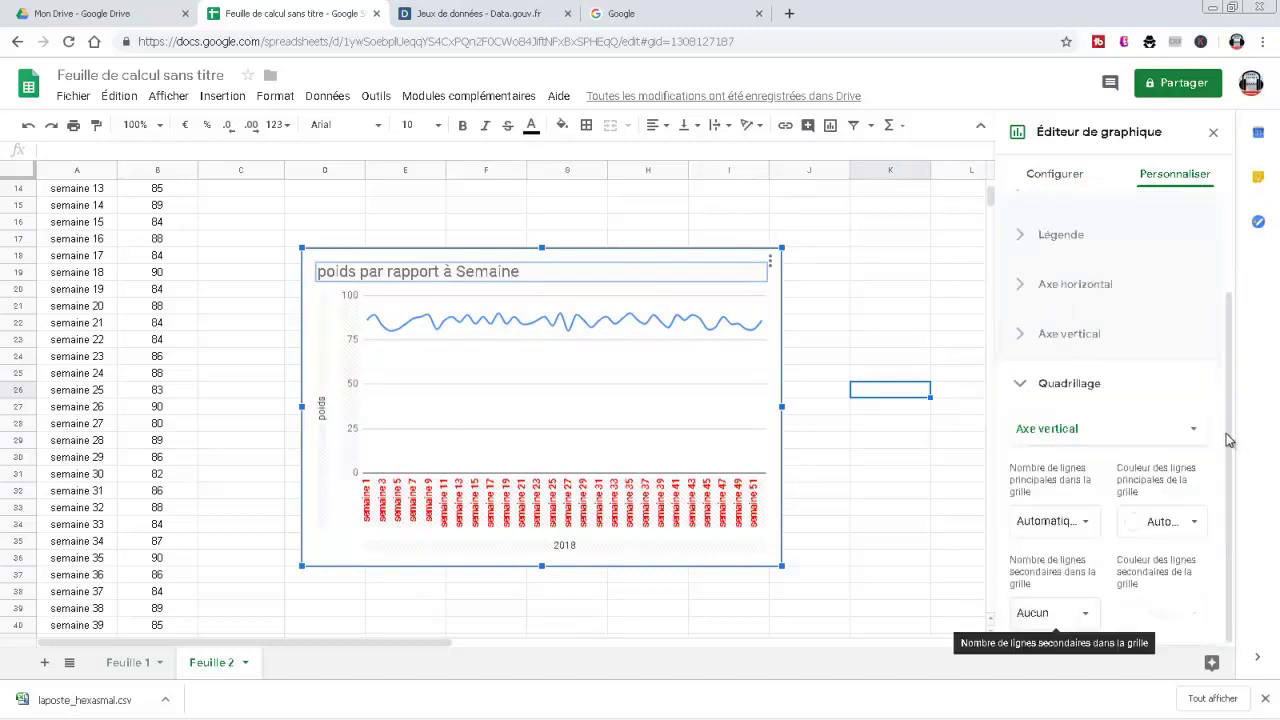
click(1163, 522)
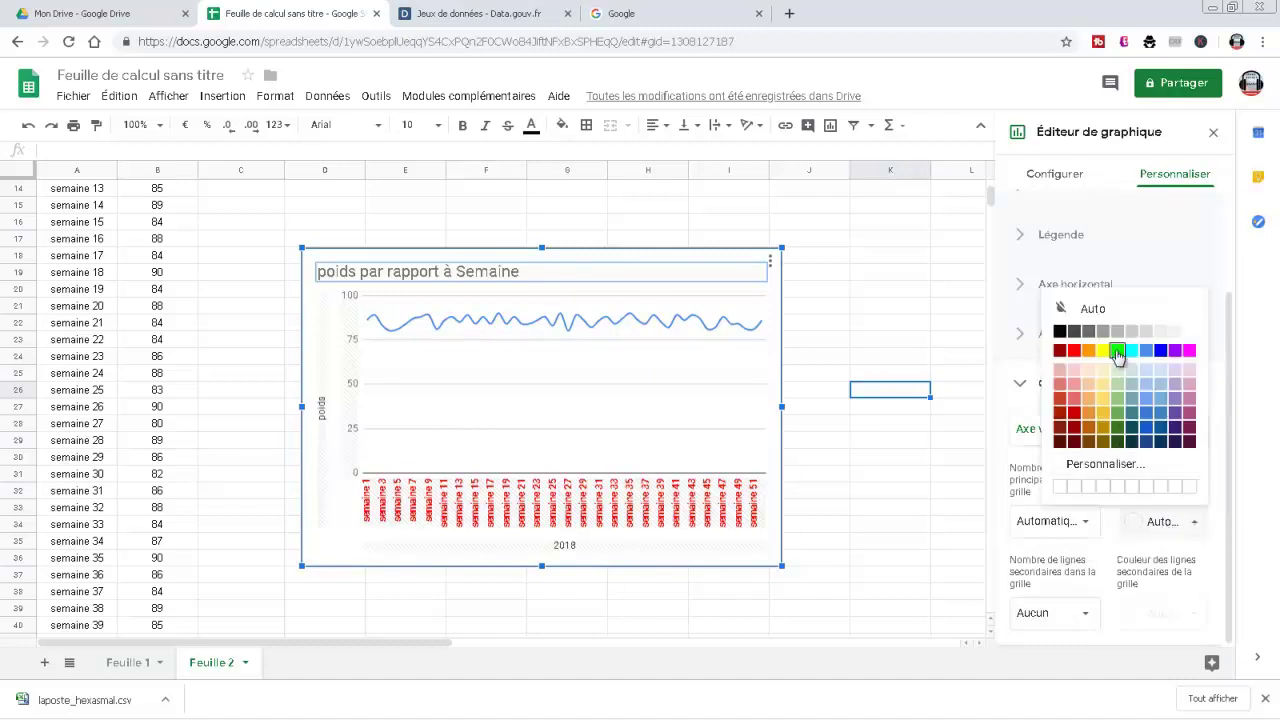
click(1117, 350)
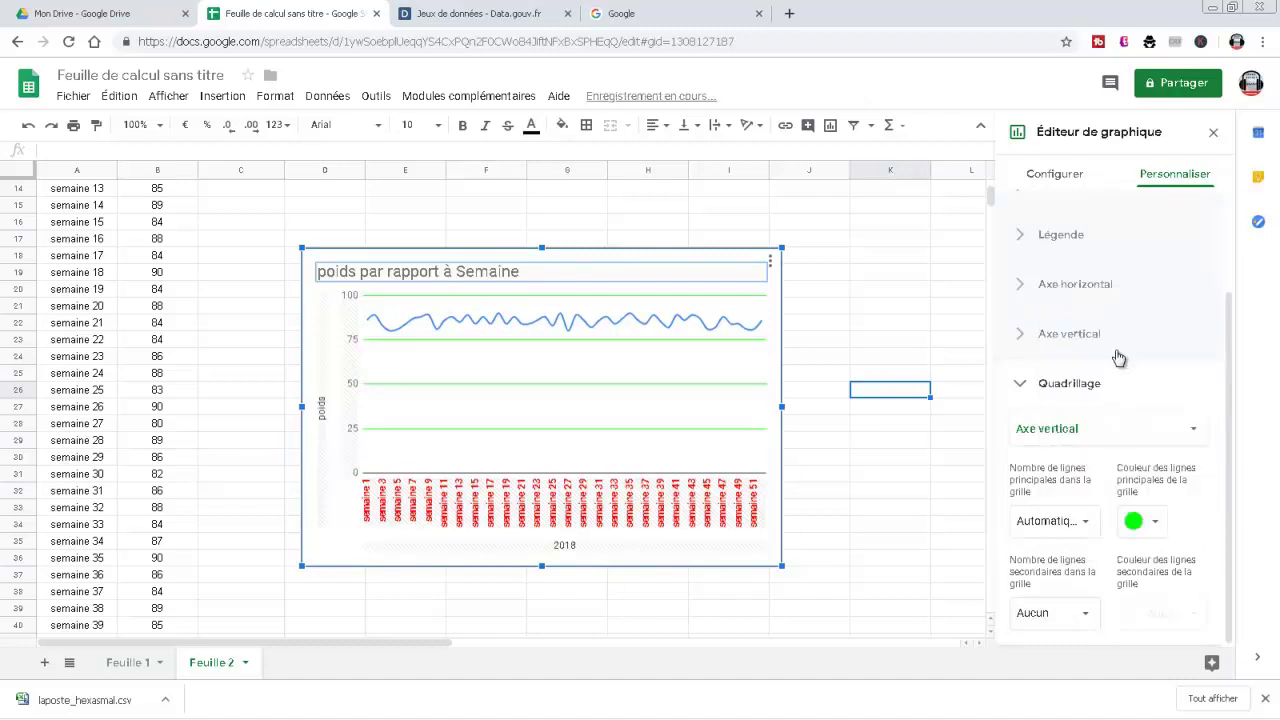
Try 10 major gridlines on the vertical axis and return the number of lines to Automatique
click(1080, 522)
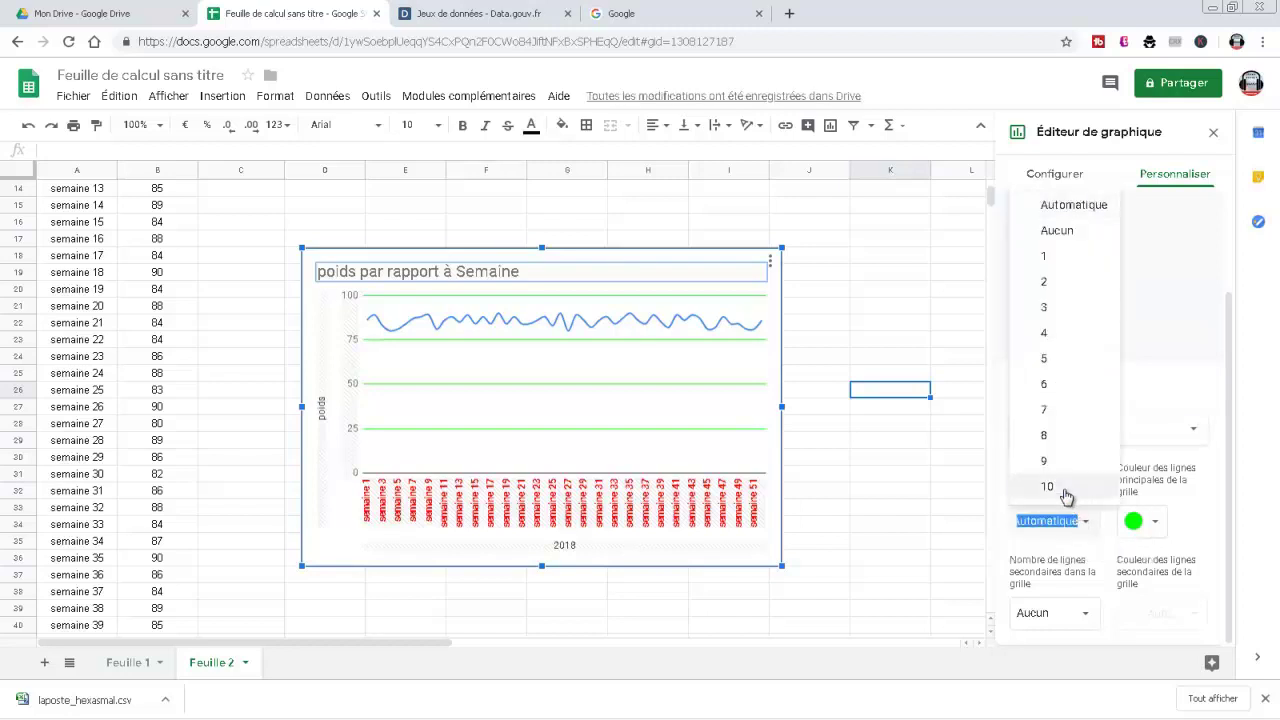
click(1047, 487)
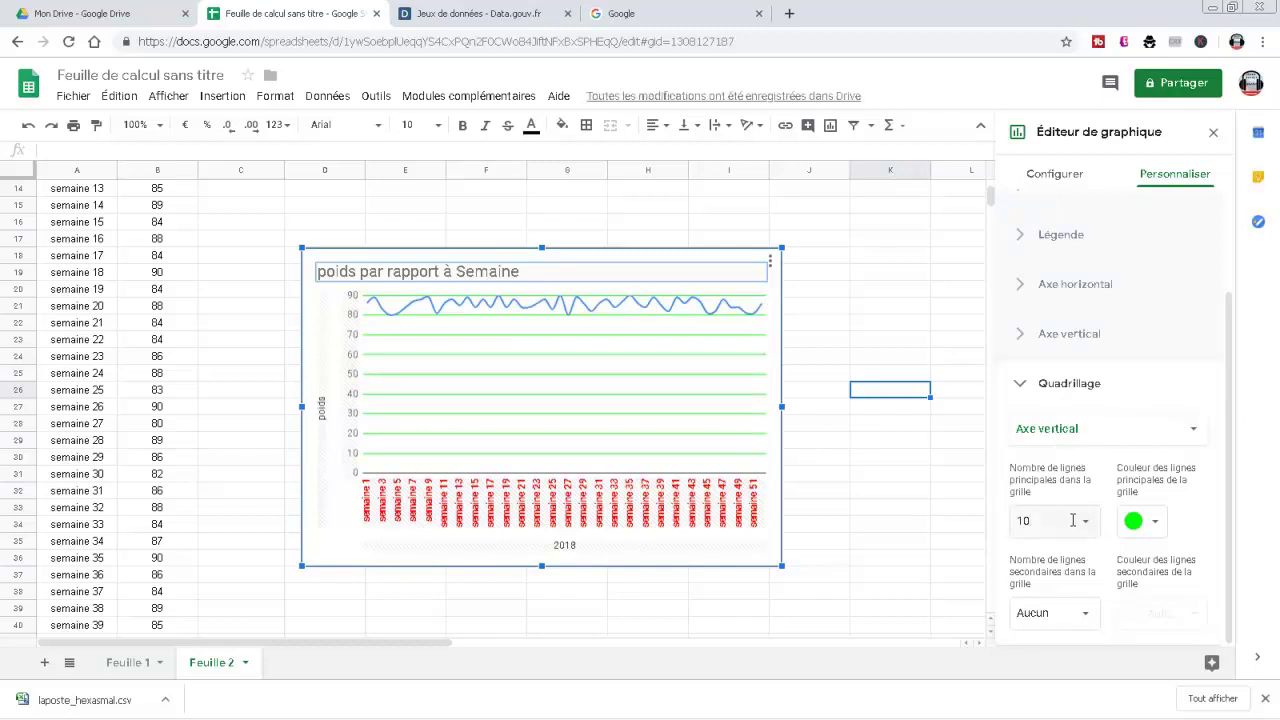
click(1082, 525)
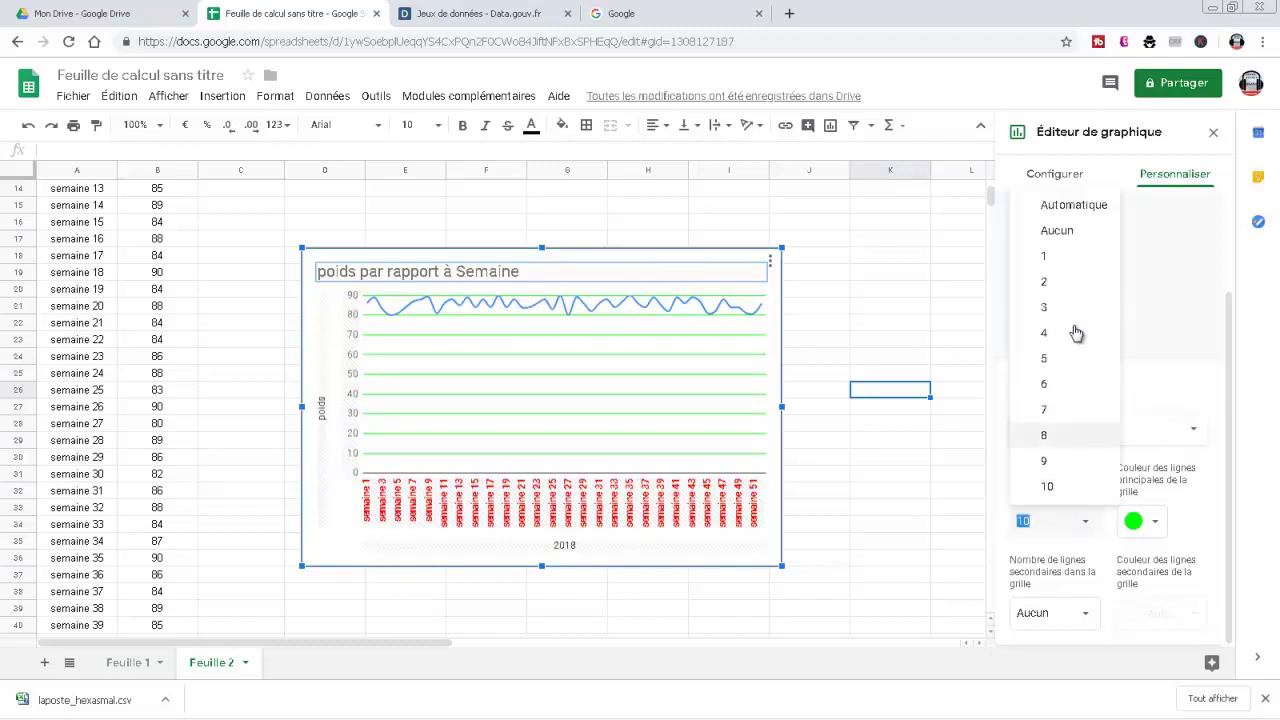
click(1075, 207)
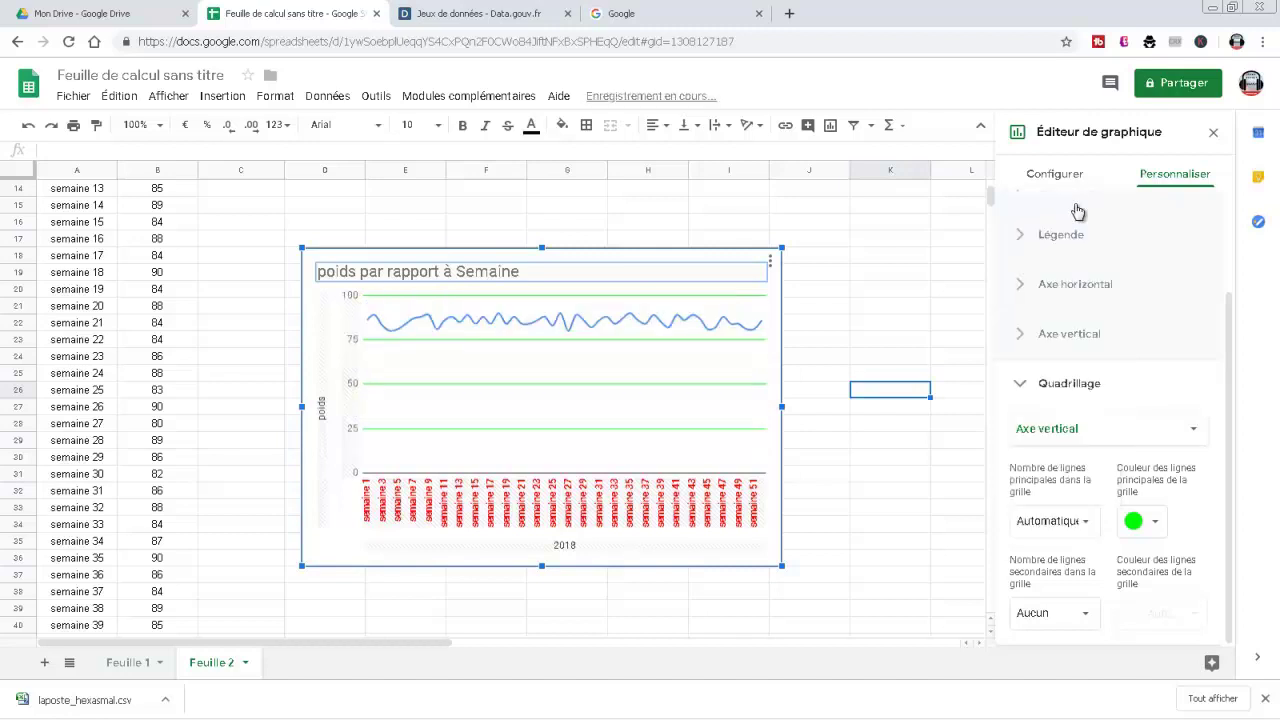
click(848, 294)
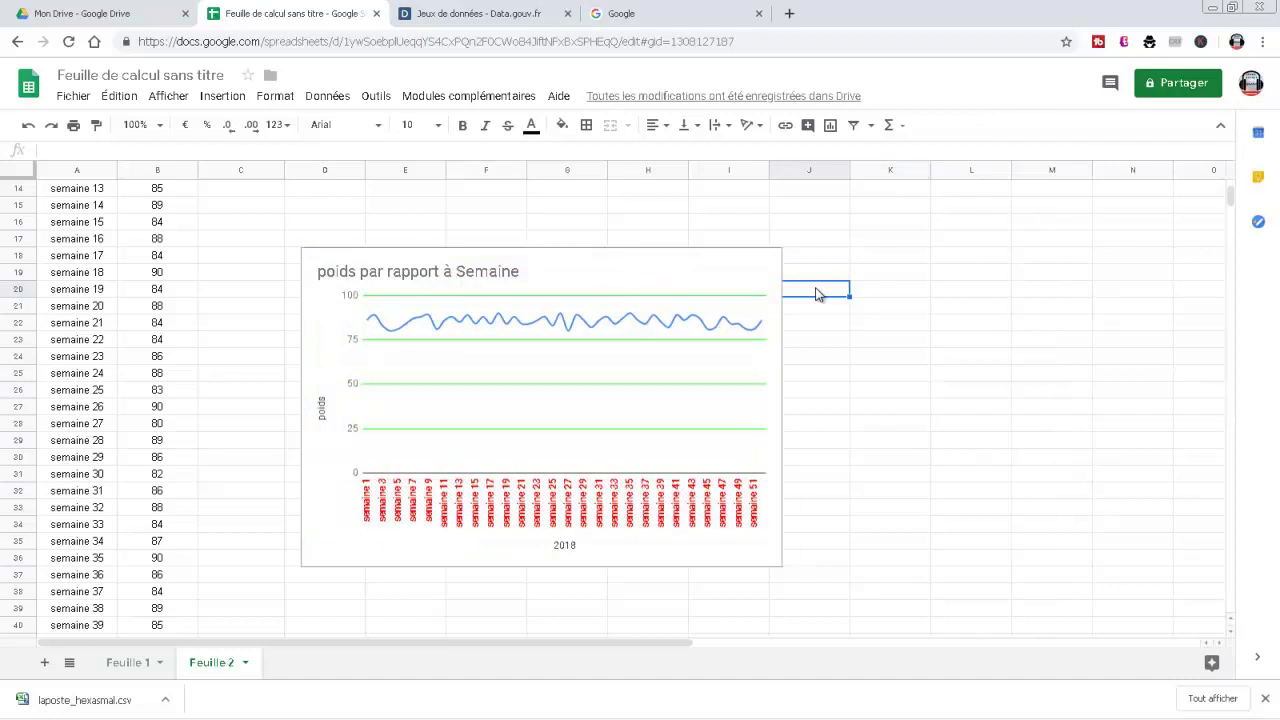
Centre the chart title above the plot area
click(486, 281)
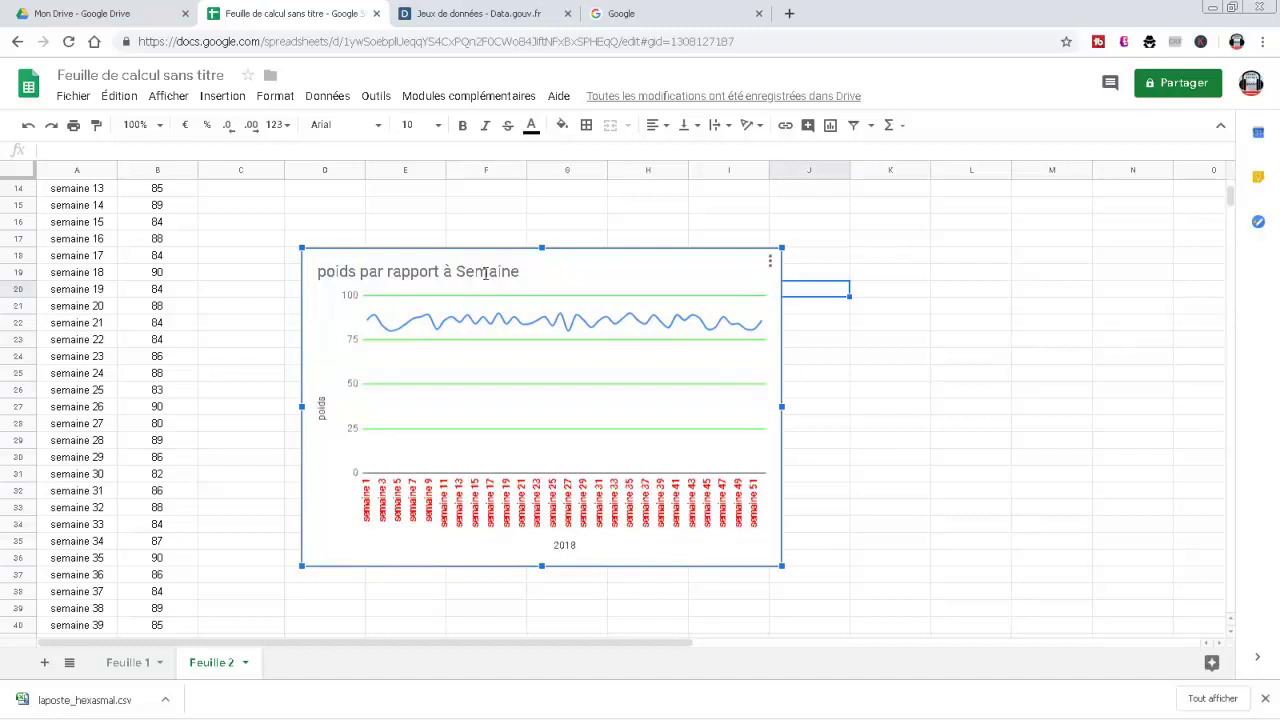
double_click(486, 273)
drag(486, 273, 308, 268)
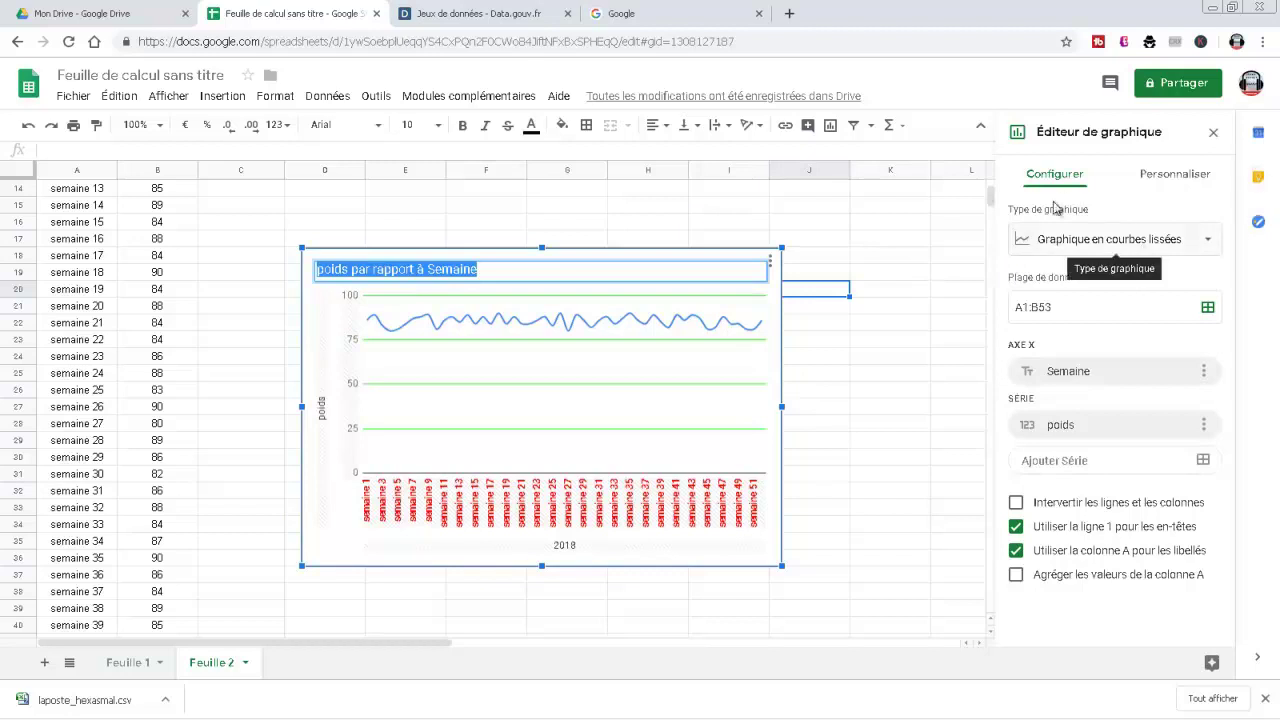
click(592, 262)
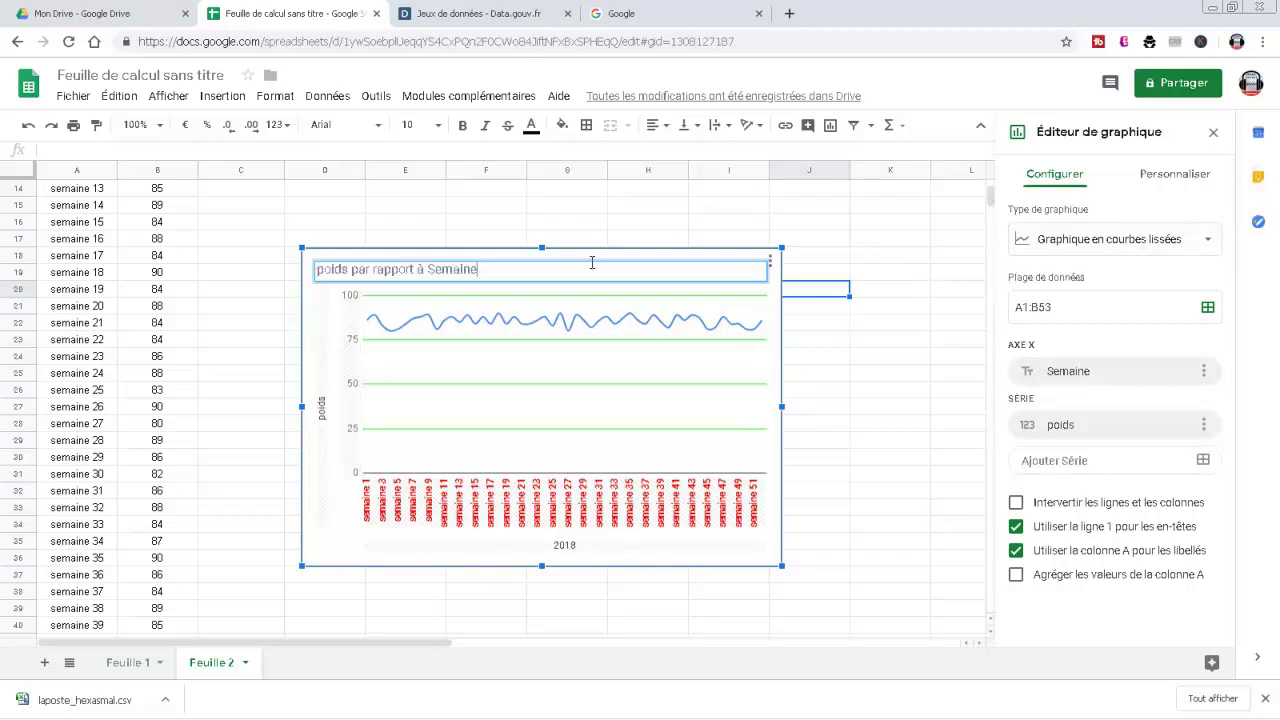
click(511, 338)
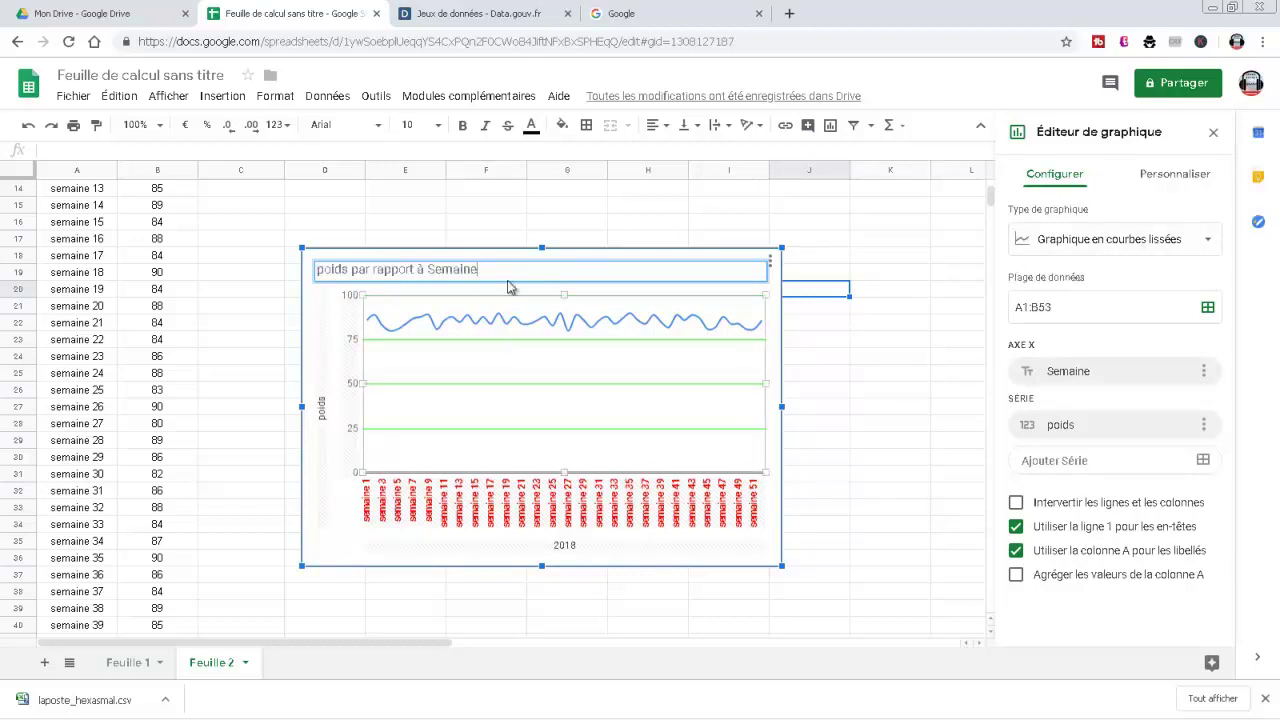
click(1038, 286)
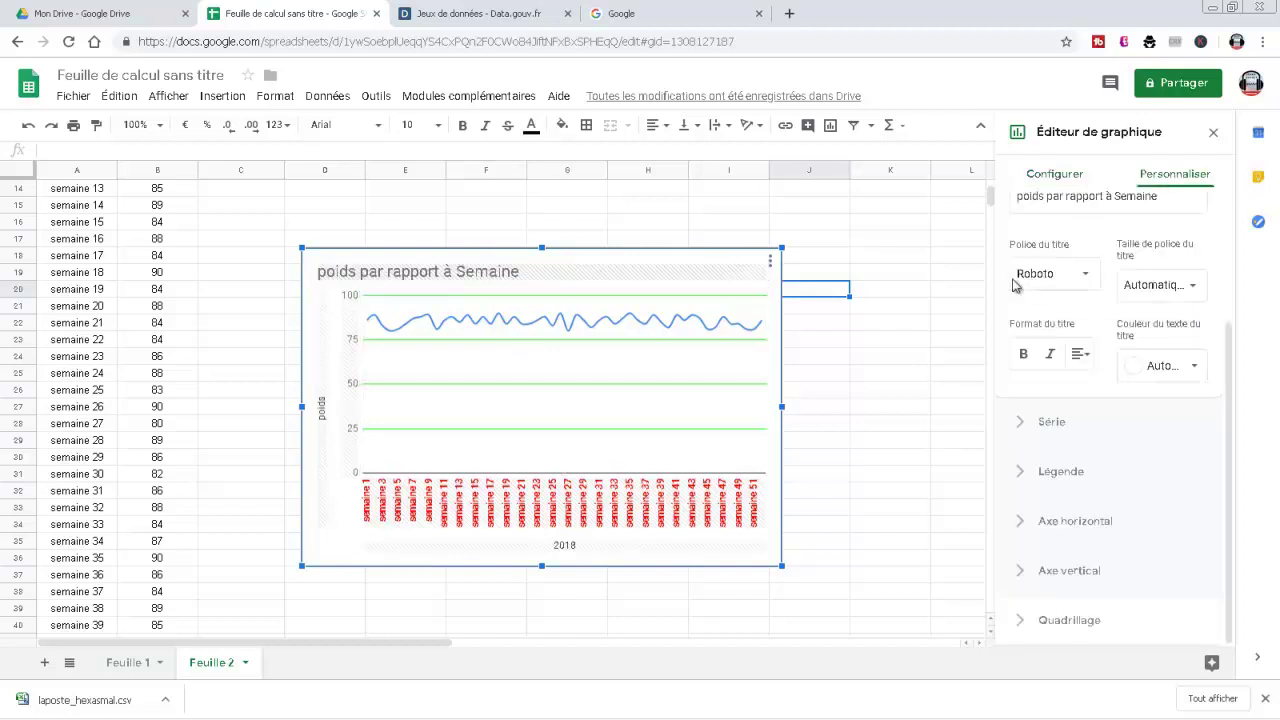
double_click(738, 272)
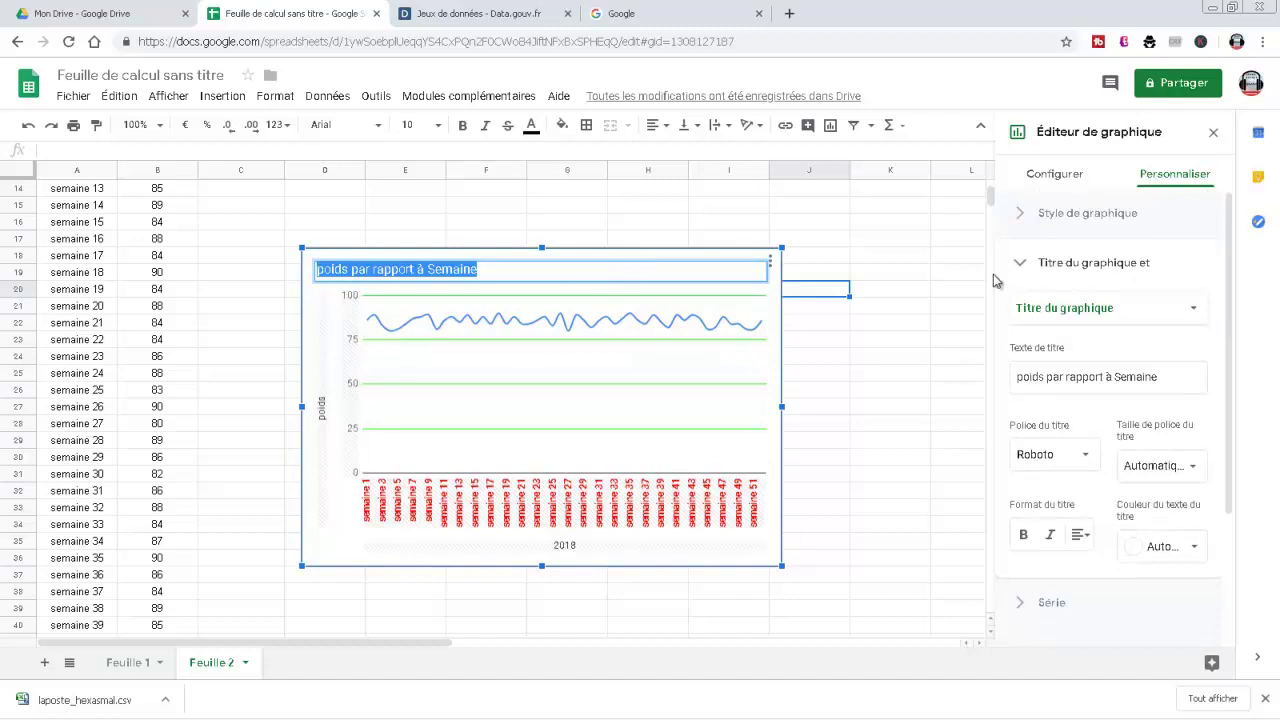
drag(1230, 288, 1230, 297)
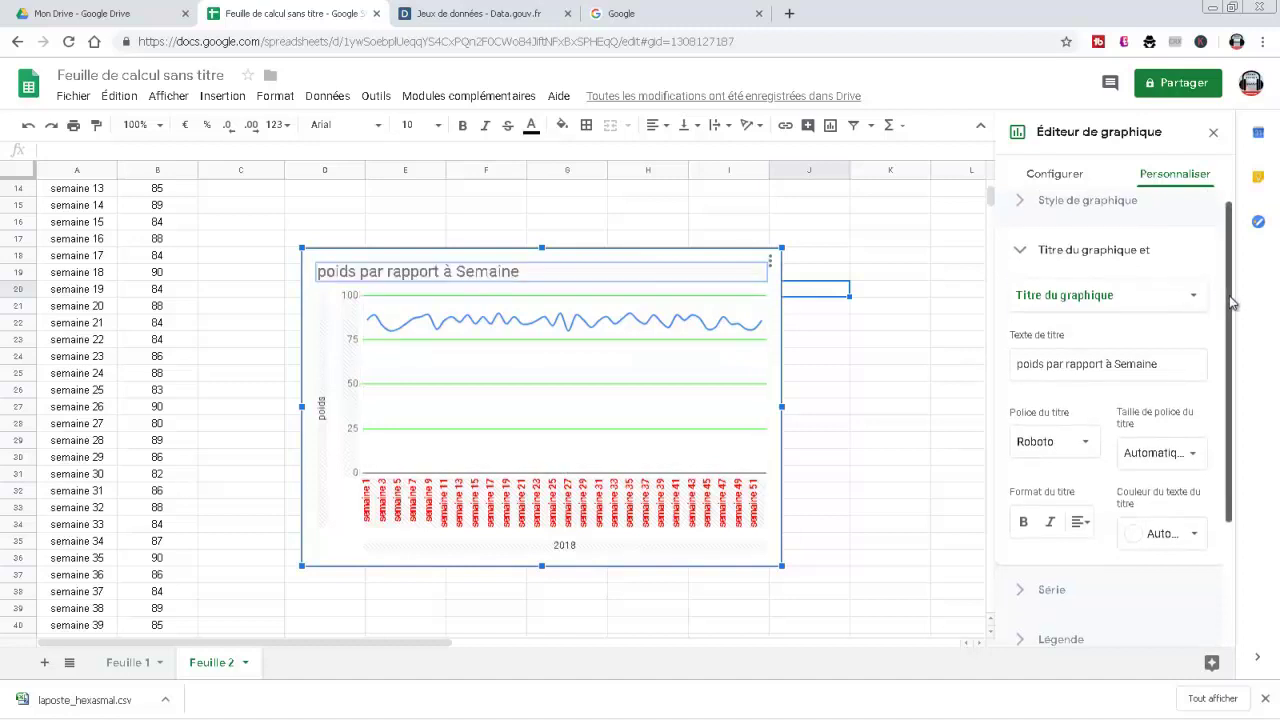
click(1080, 522)
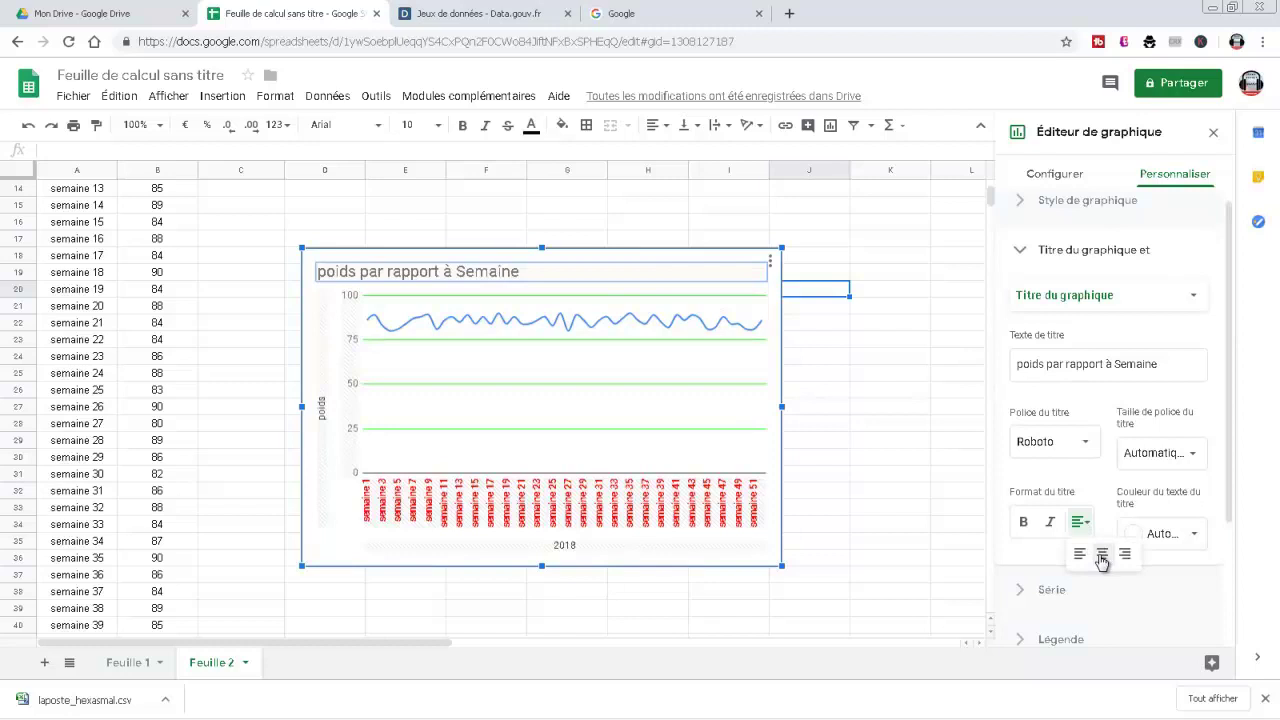
click(1101, 557)
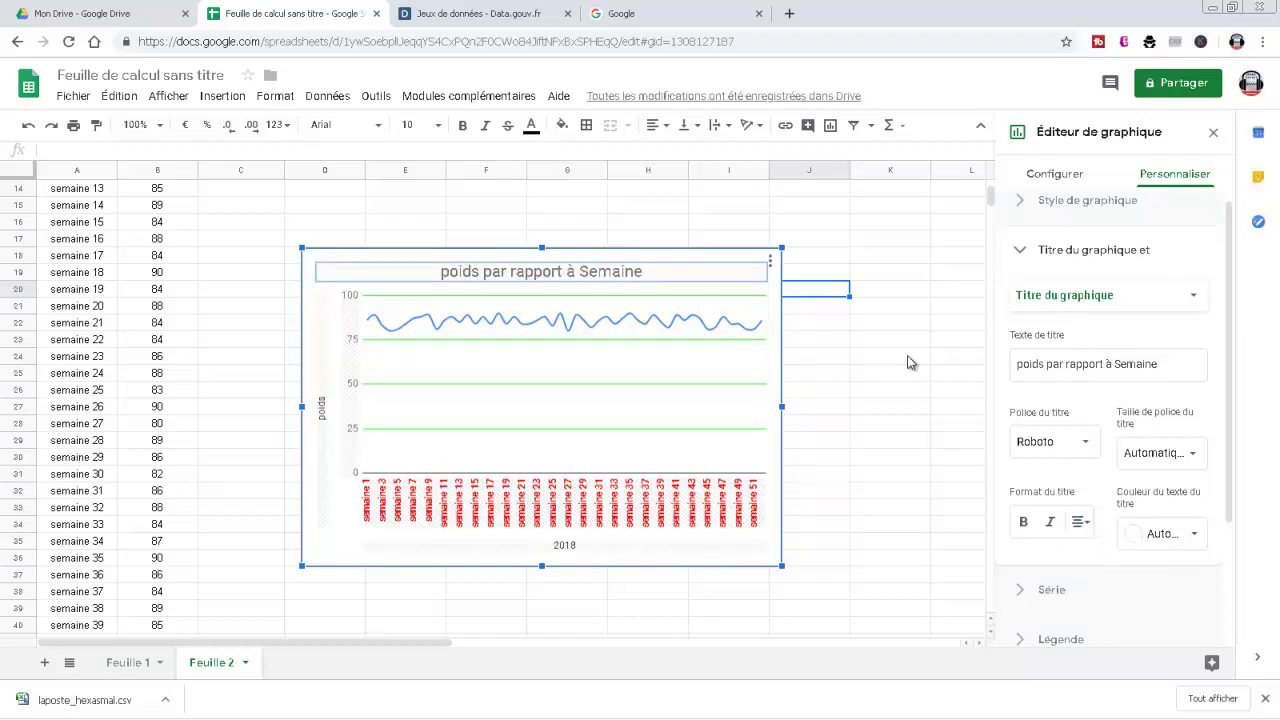
Capitalise the first letter of the chart title so it reads "Poids par rapport à Semaine"
double_click(450, 277)
click(470, 267)
key(BackSpace)
text(P)
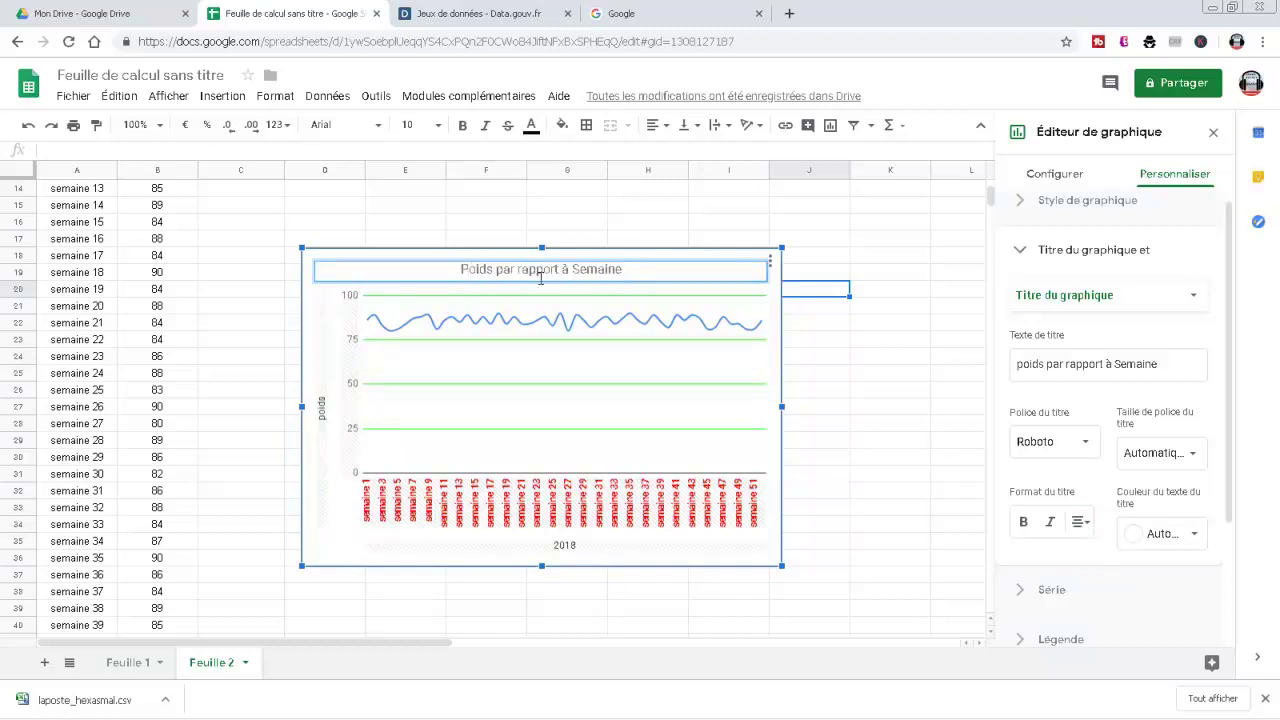
click(820, 397)
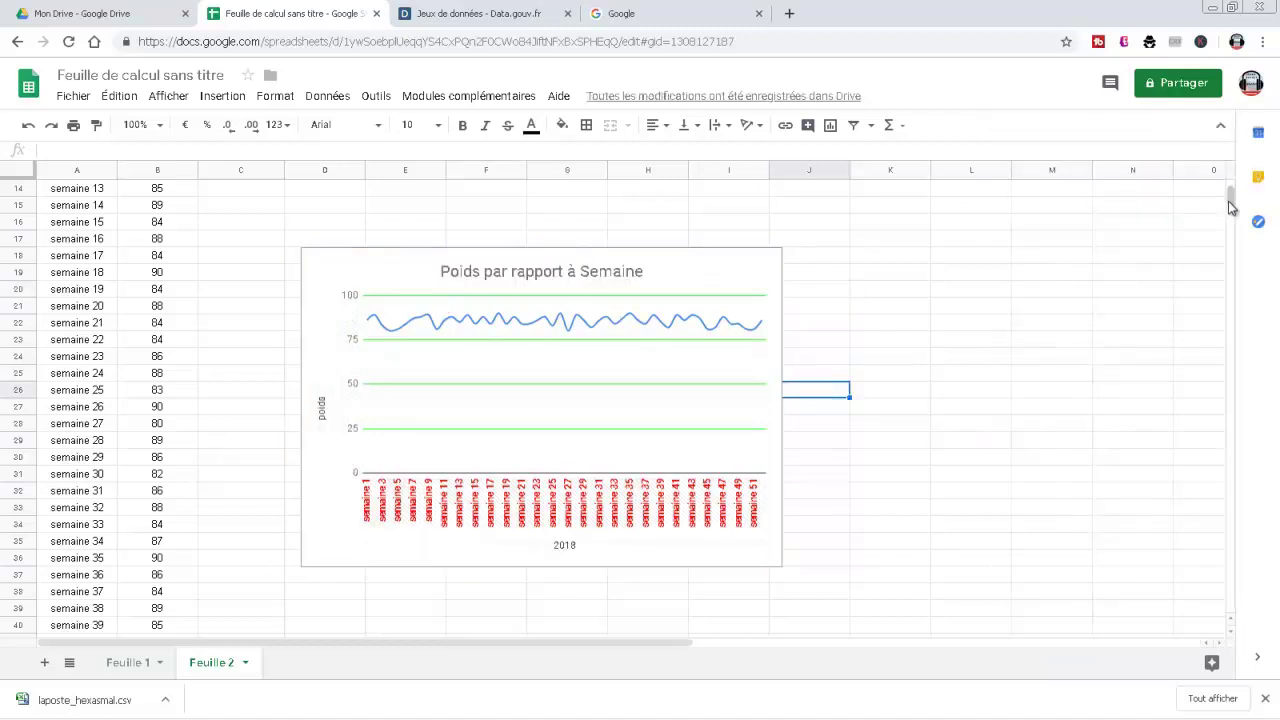
Enter the heading "Nbre Séances Sport" in cell C1 and fit the width of column C to it
scroll(1231, 200, up, 5)
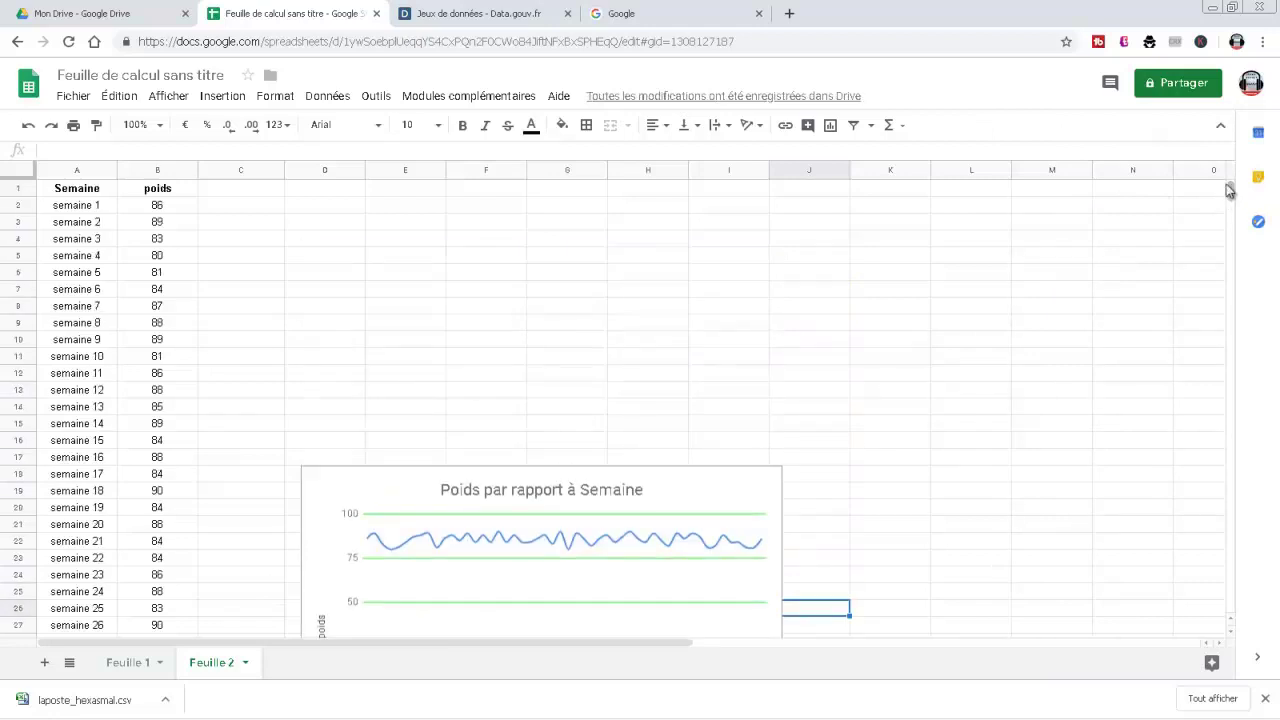
click(210, 195)
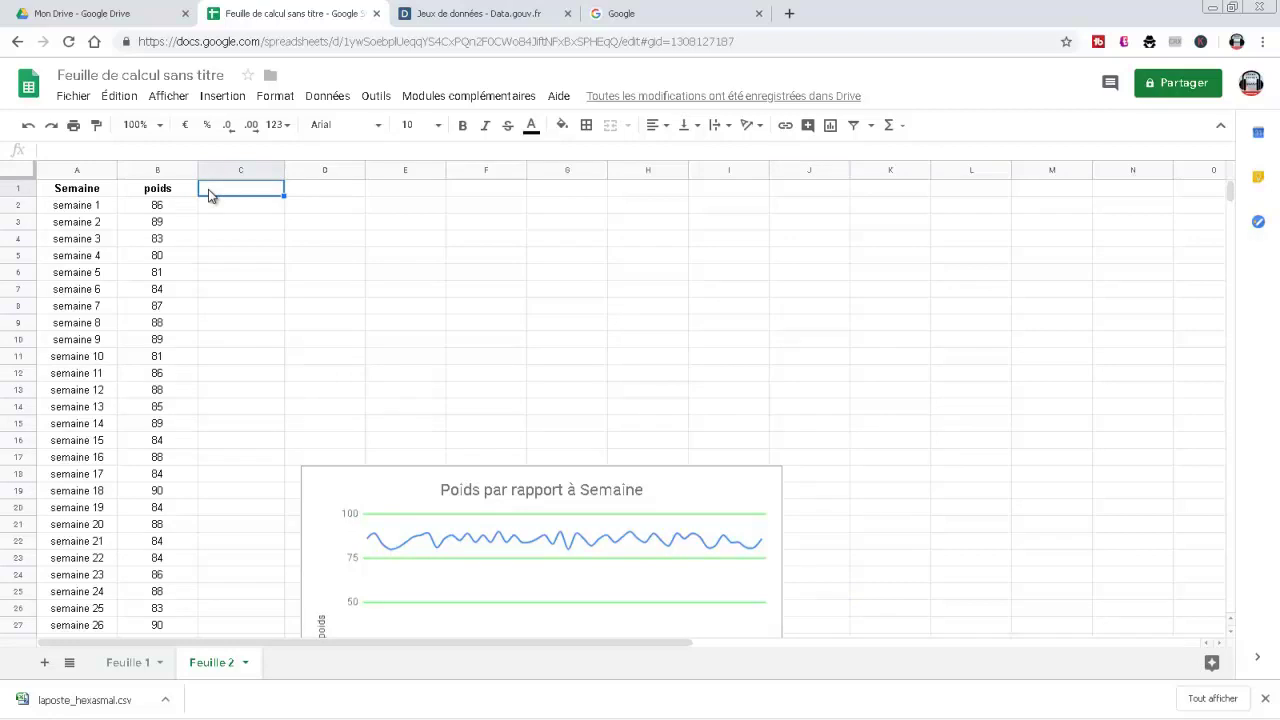
text(seances post)
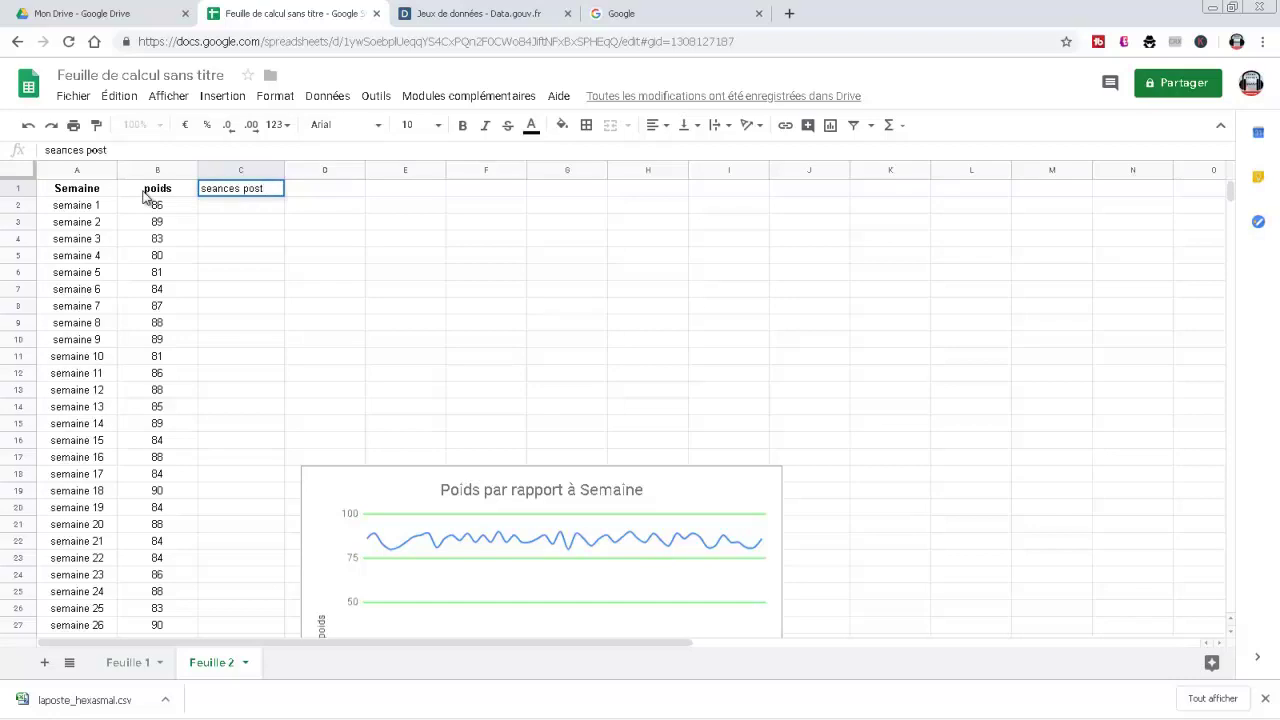
key(BackSpace)
key(BackSpace)
key(BackSpace)
text(Nbre Séan)
text(P)
key(BackSpace)
text(oi)
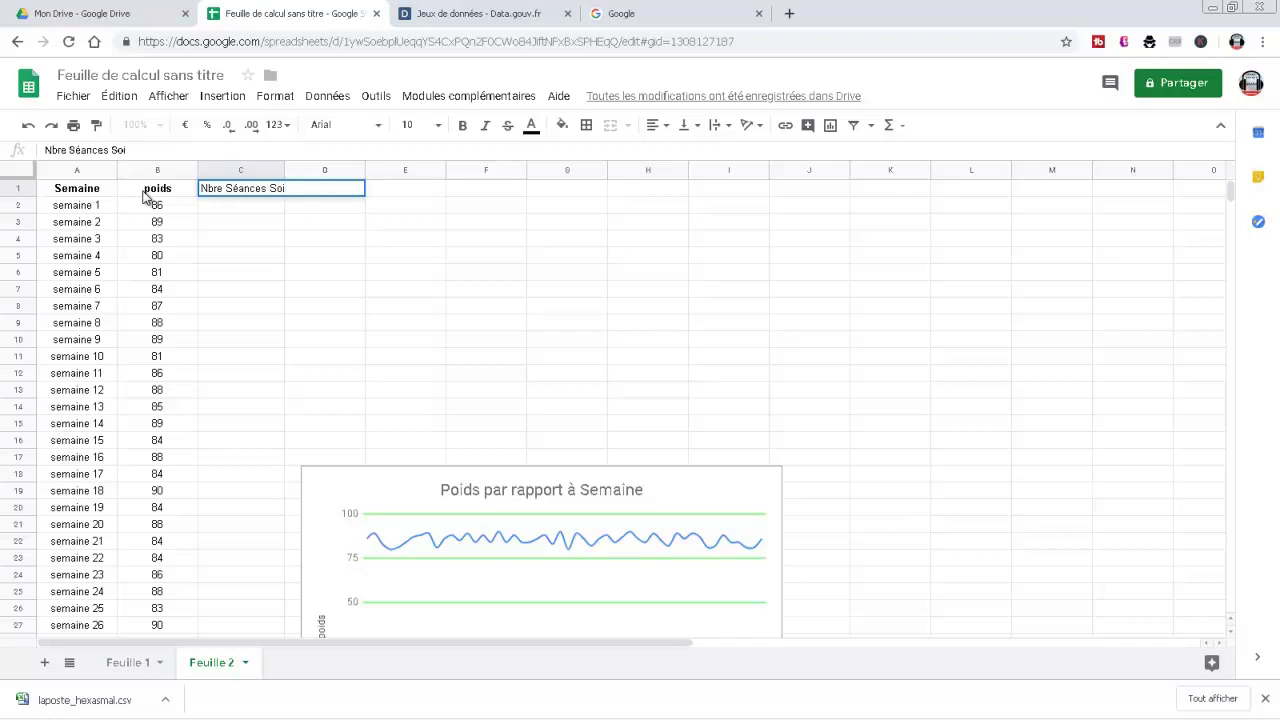
key(BackSpace)
key(BackSpace)
text(port)
key(Return)
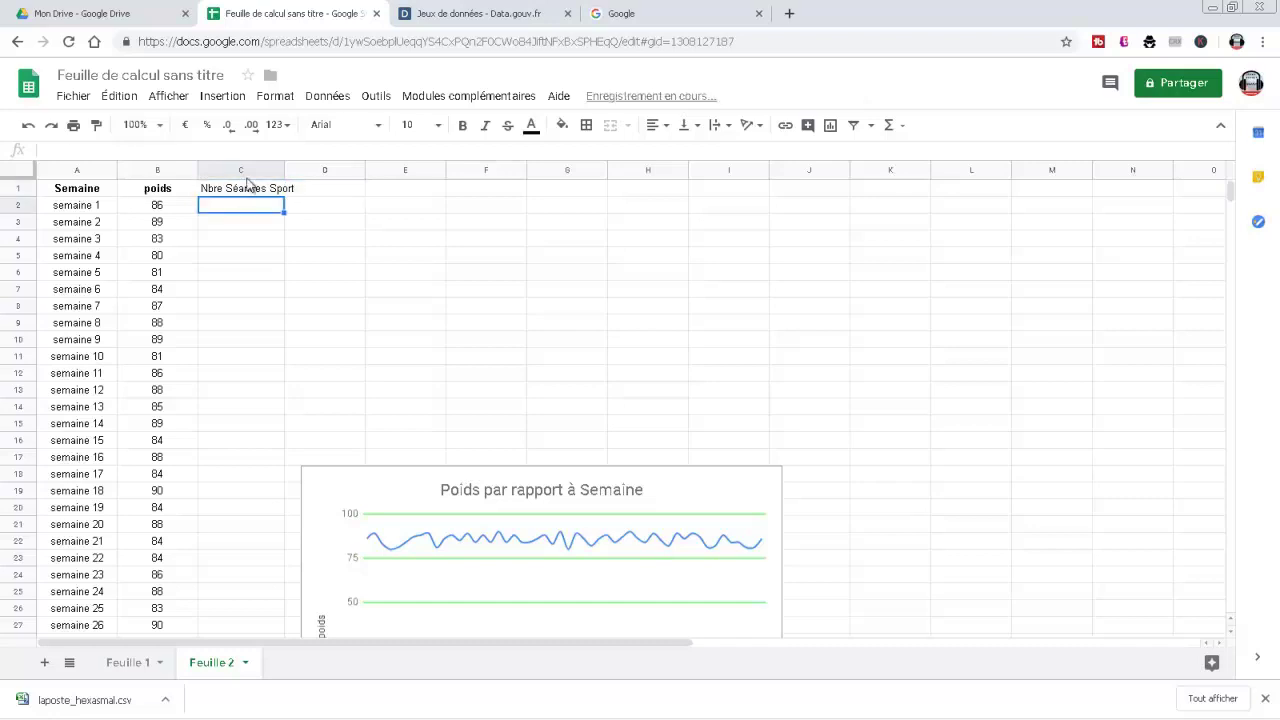
double_click(284, 169)
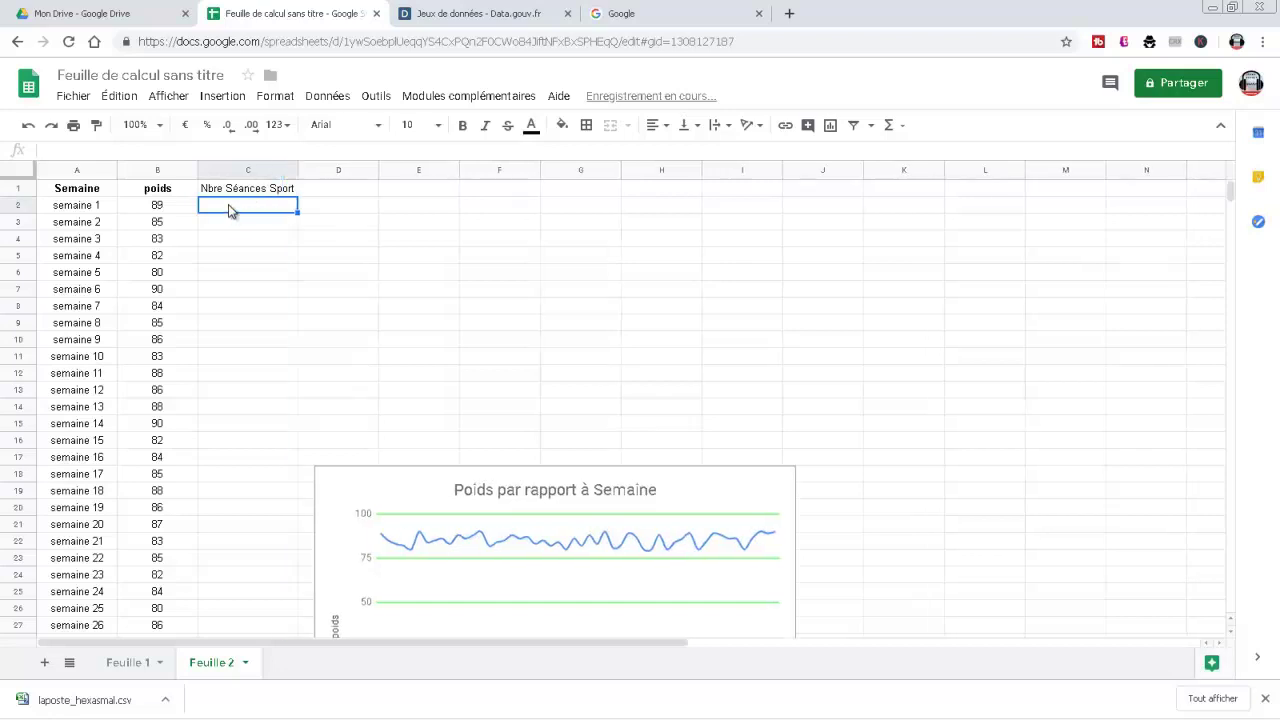
Enter =ALEA.ENTRE.BORNES(0;5) in cell C2 and fill the formula down column C to the last week, row 53
text(=a1)
click(224, 260)
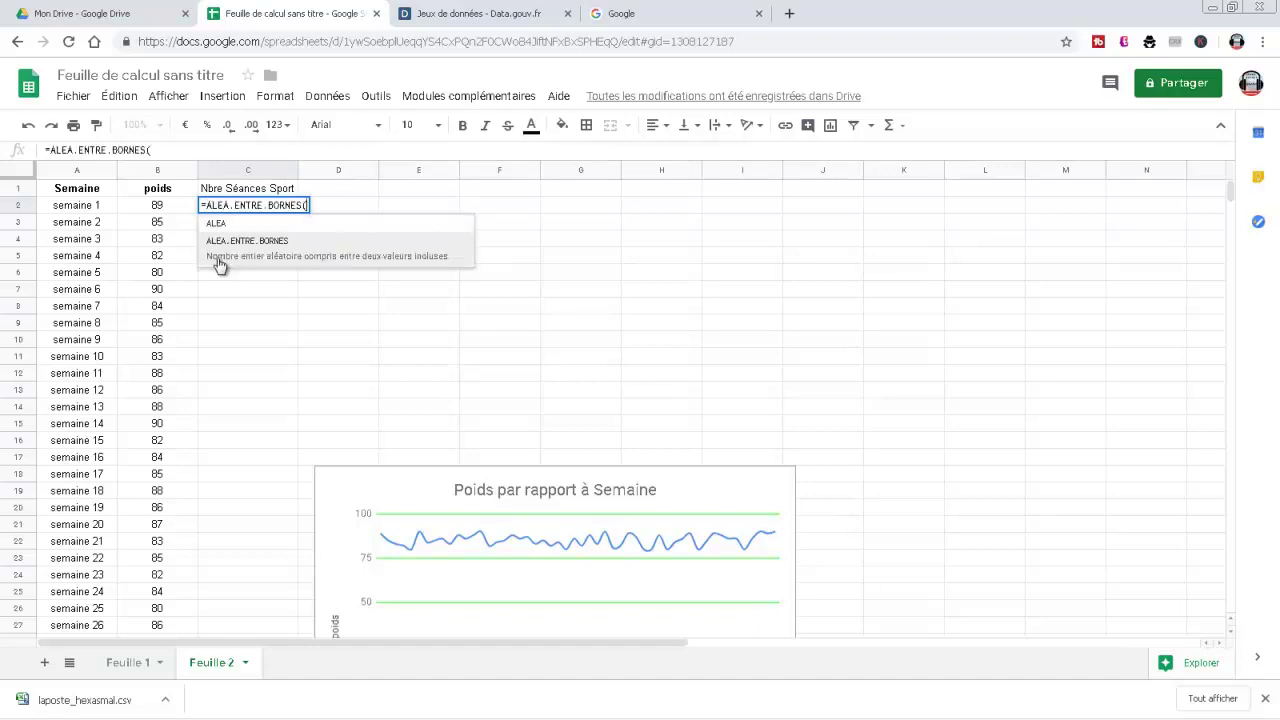
text(0)
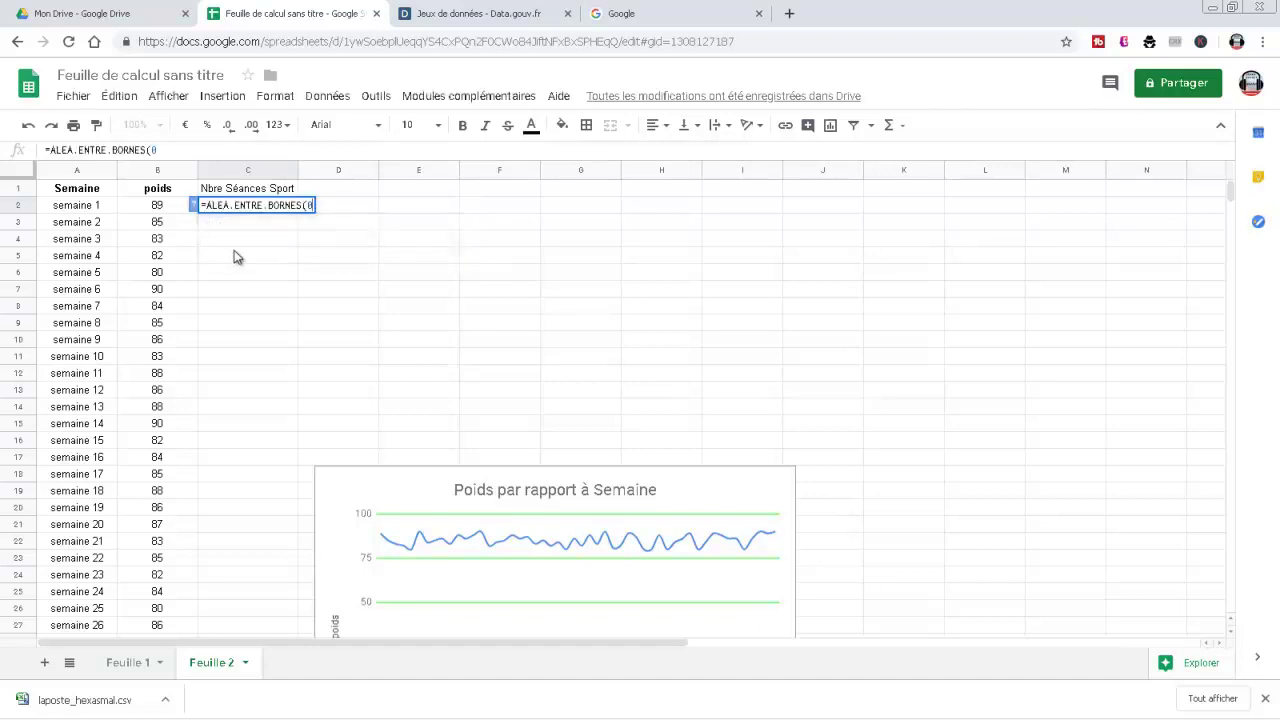
text(;5))
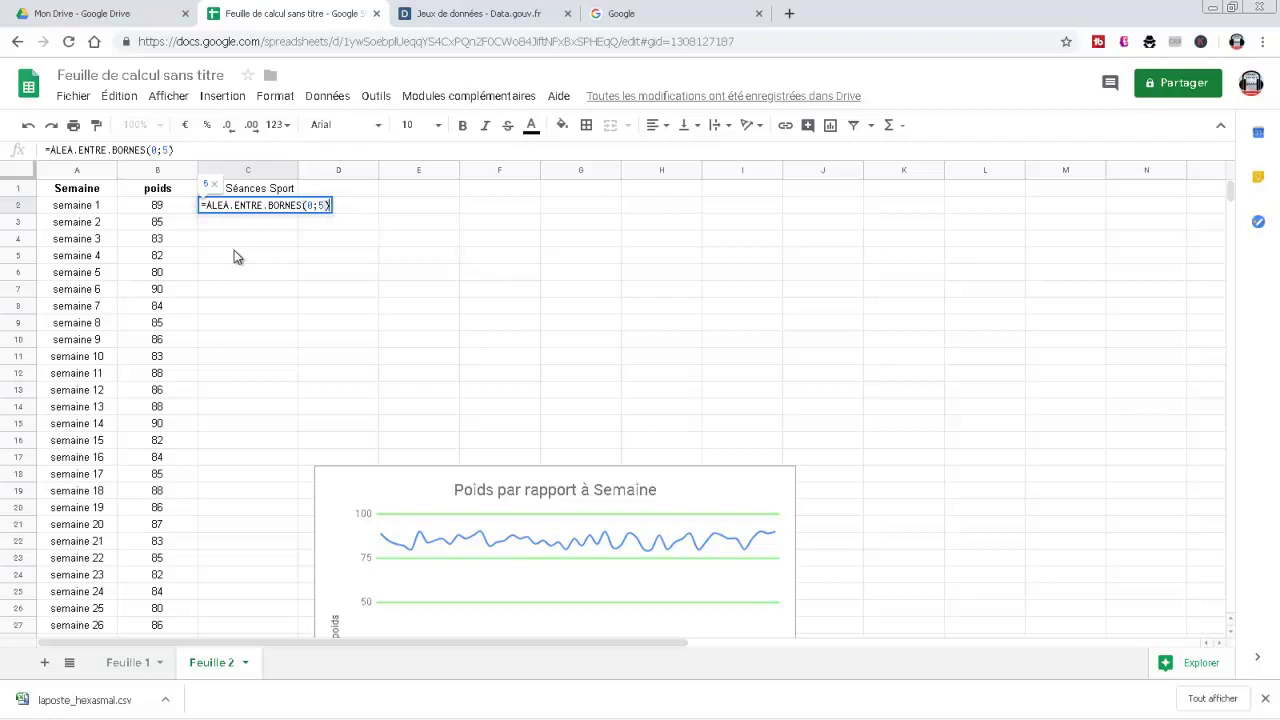
key(Return)
click(267, 210)
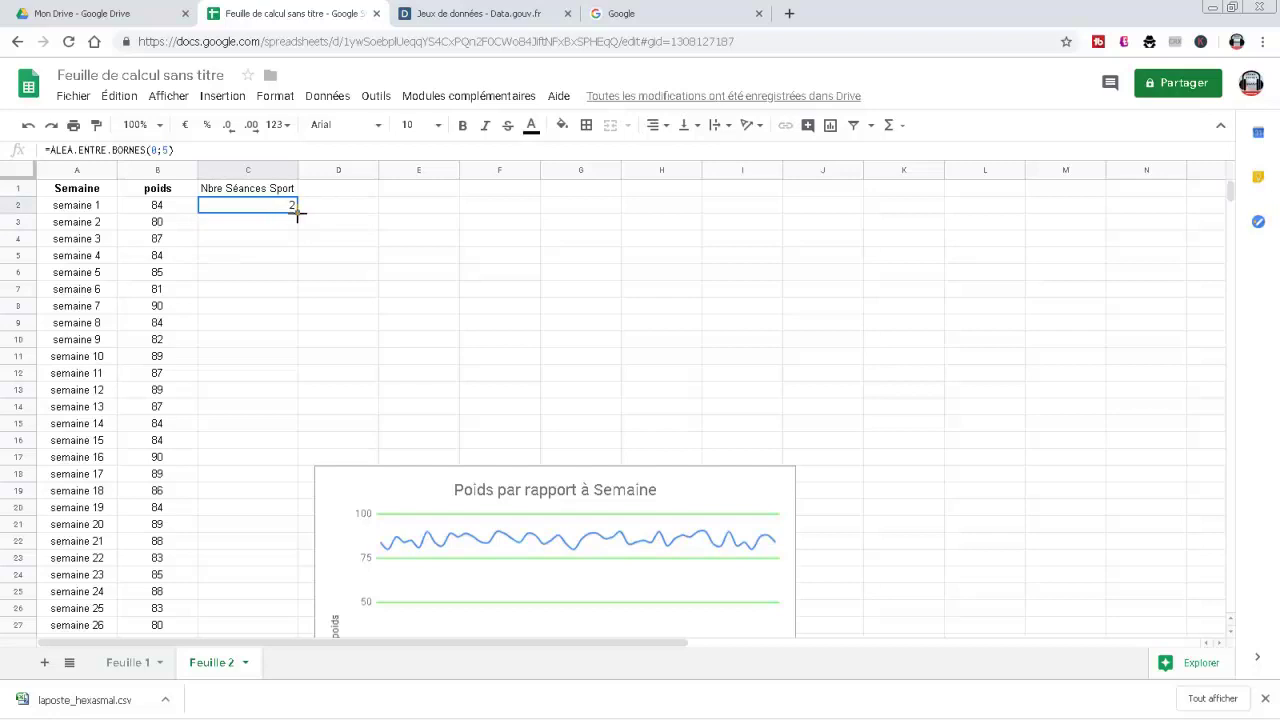
double_click(297, 212)
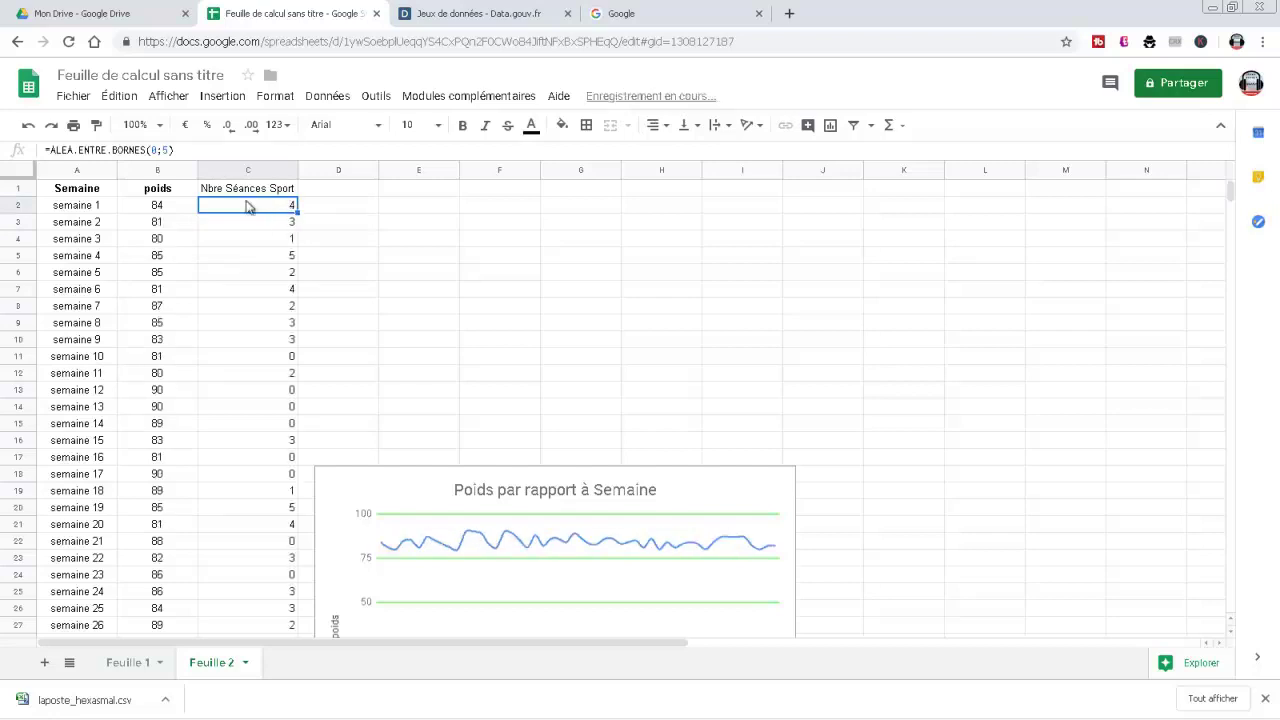
click(240, 190)
drag(261, 287, 236, 690)
drag(243, 701, 243, 700)
drag(222, 503, 217, 514)
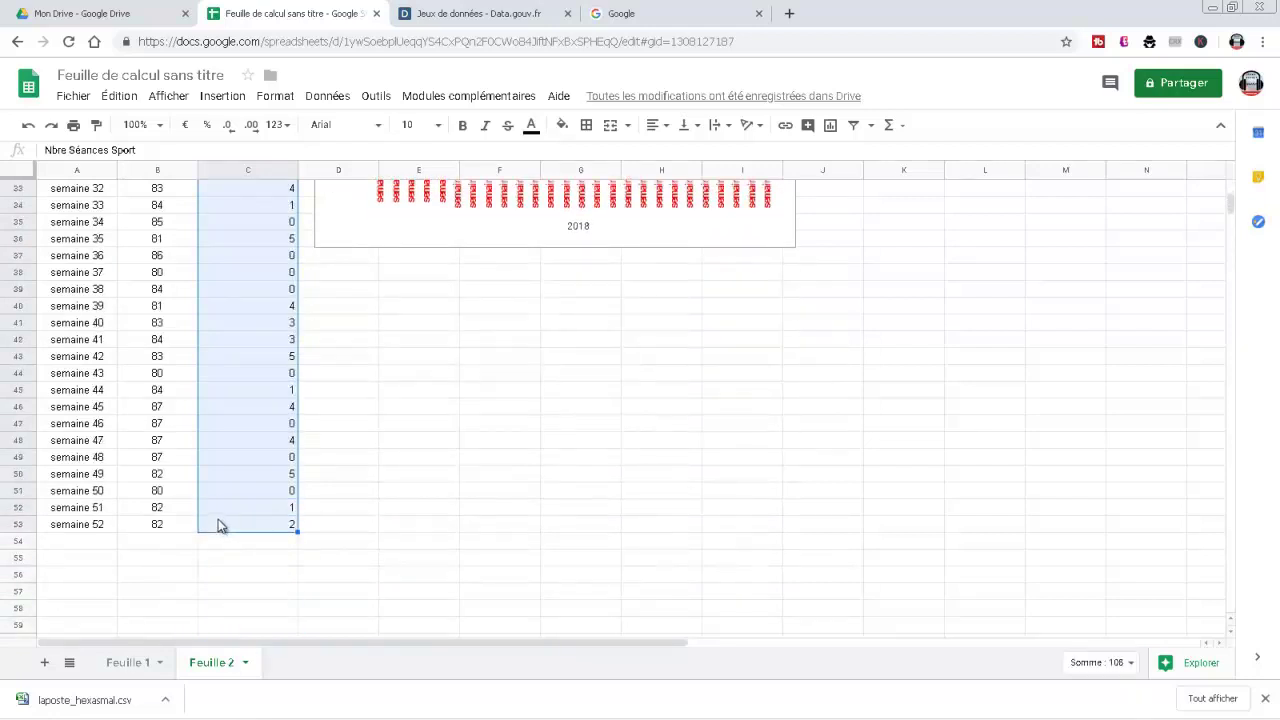
Apply borders to all cells of the table A1:C53 and centre their contents horizontally
key(ctrl+Home)
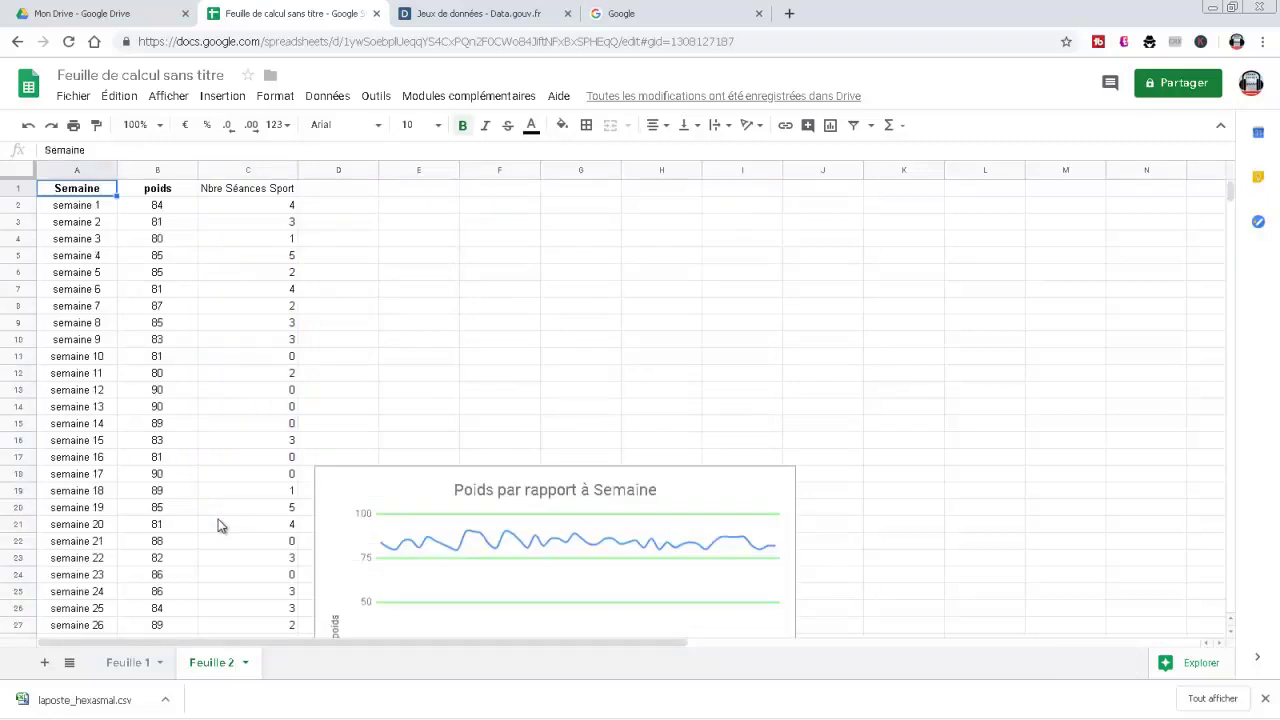
key(ctrl+shift+End)
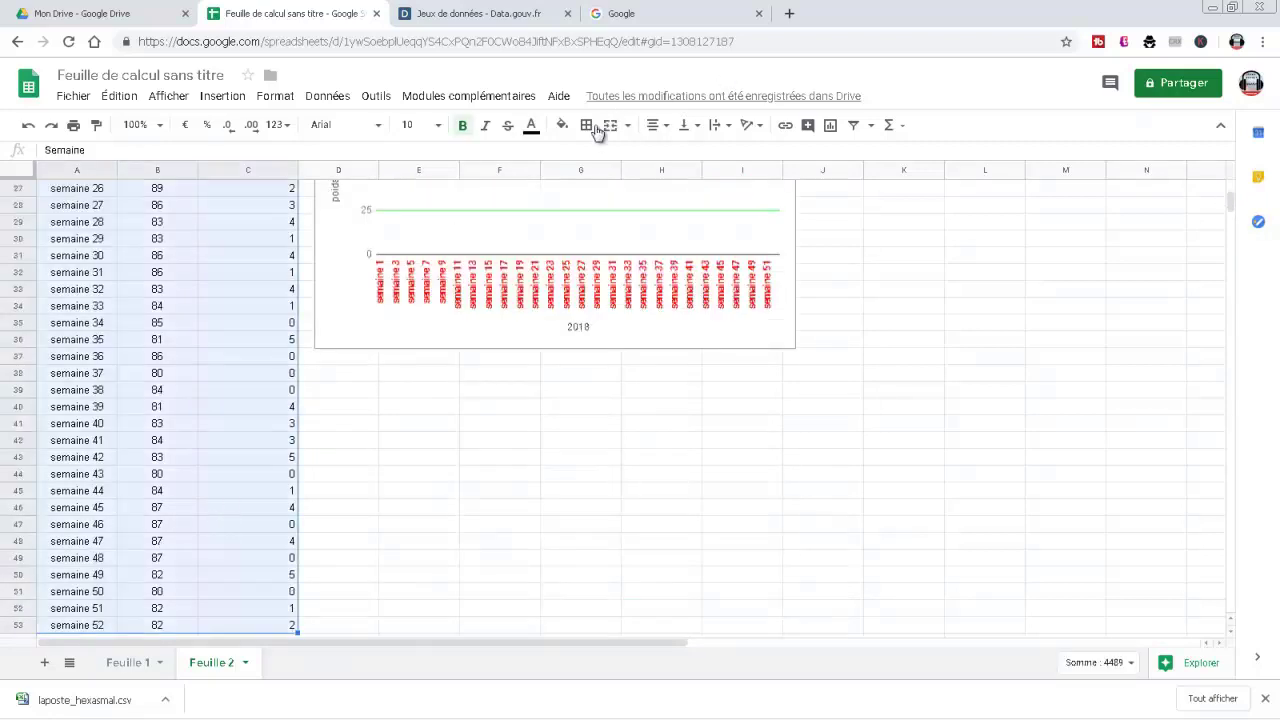
click(588, 127)
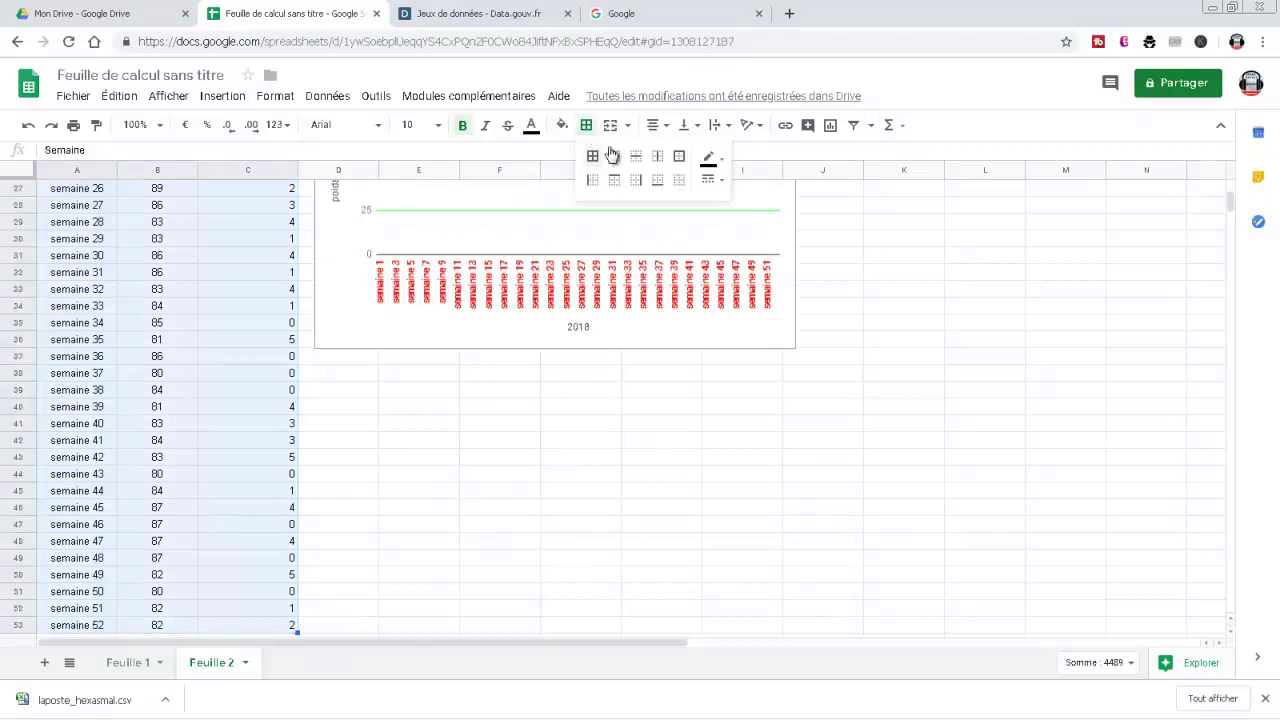
click(592, 157)
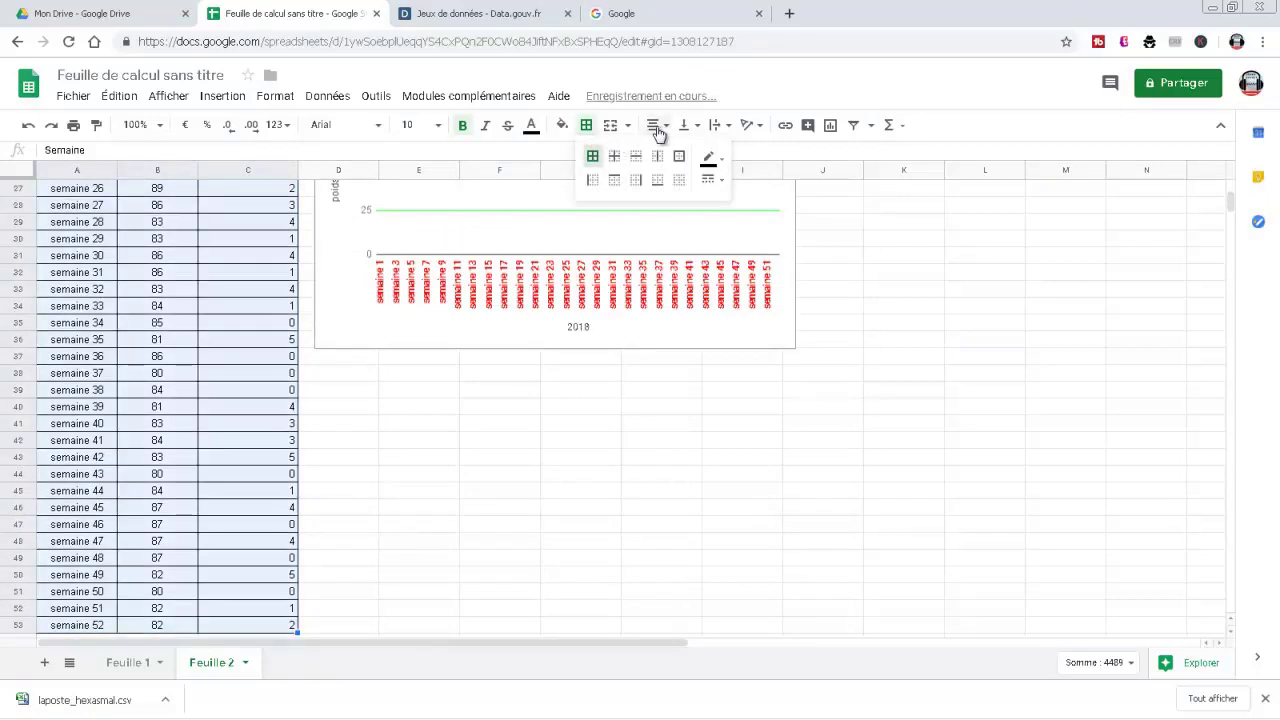
click(655, 127)
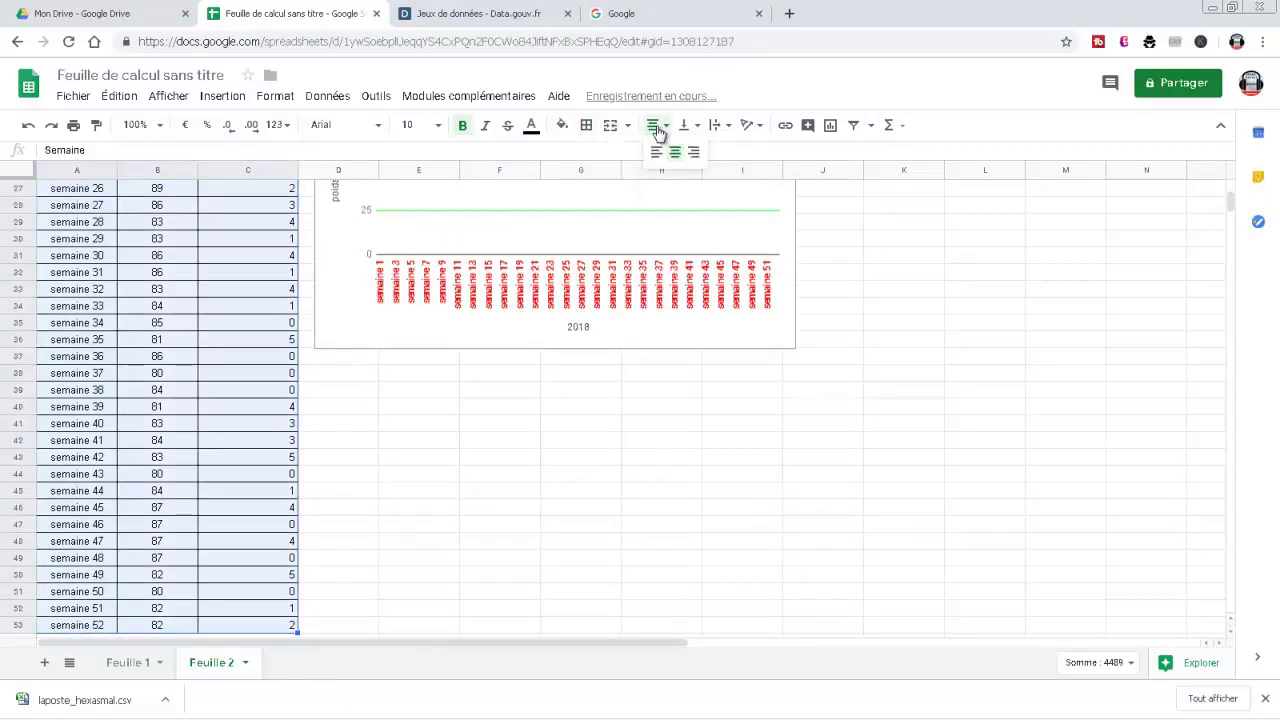
click(676, 156)
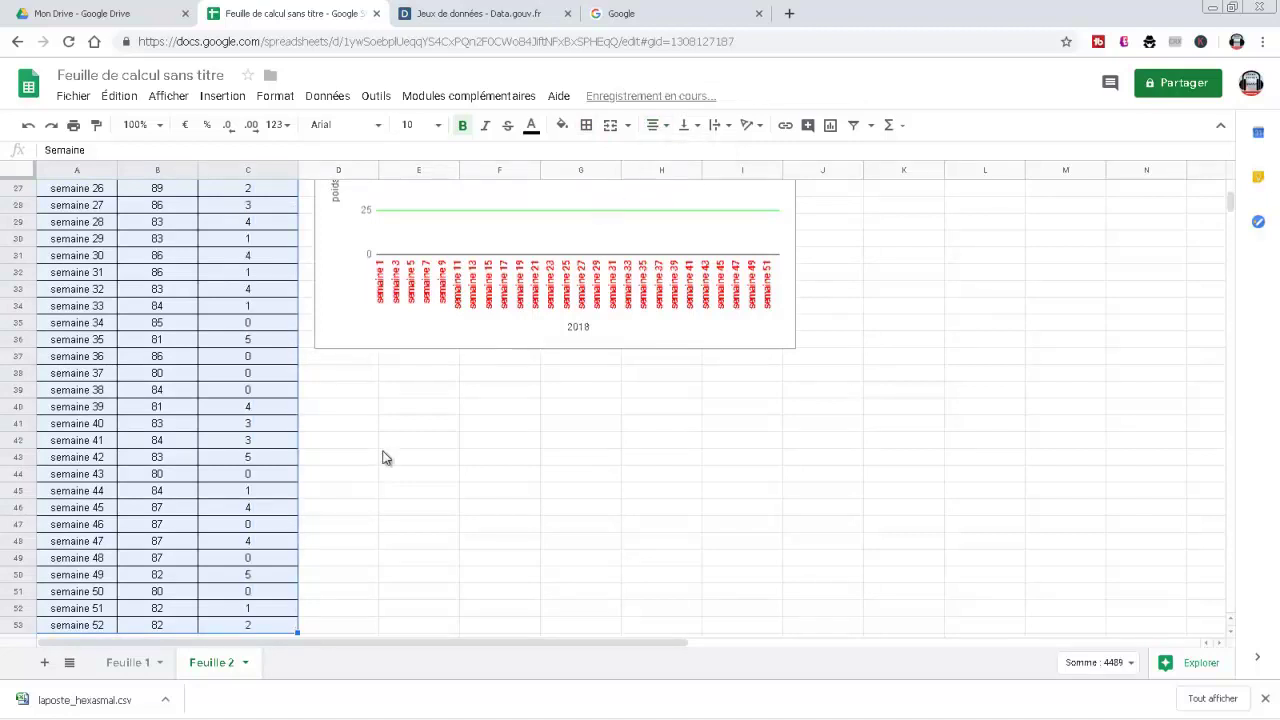
Make the heading in cell C1 bold and widen column C slightly so the whole text fits
drag(1232, 213, 1228, 178)
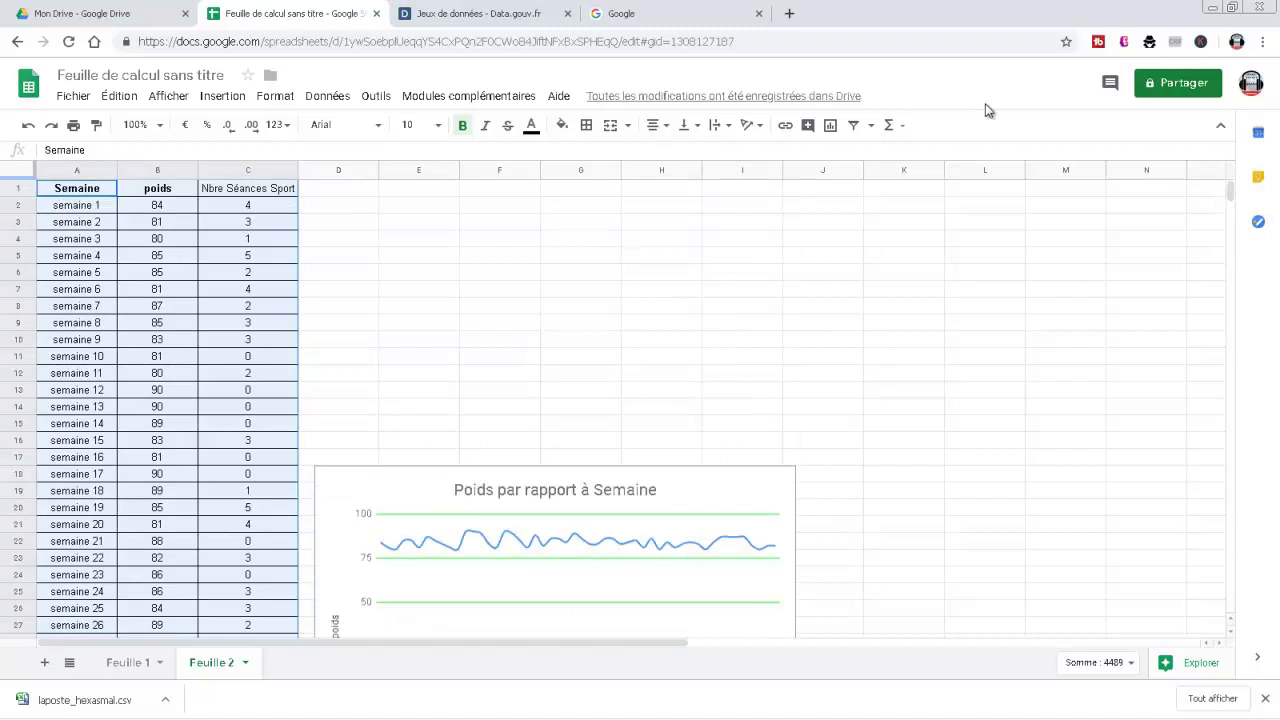
click(273, 192)
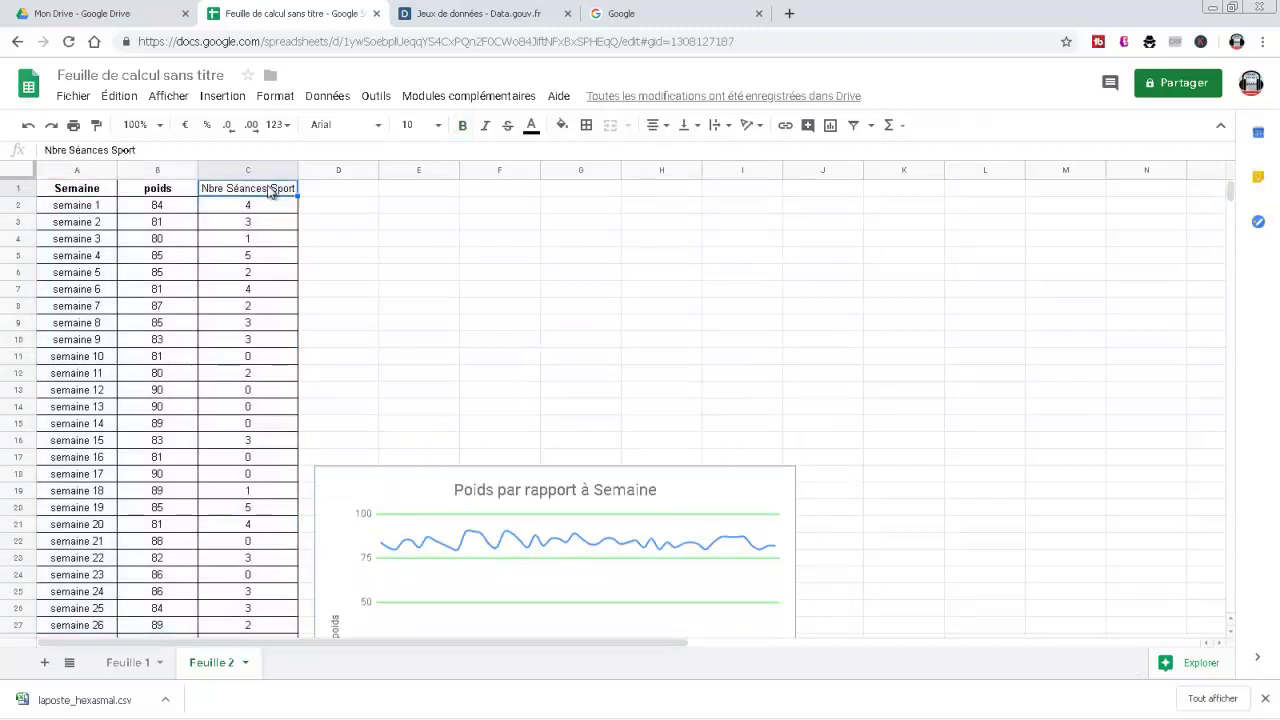
click(469, 131)
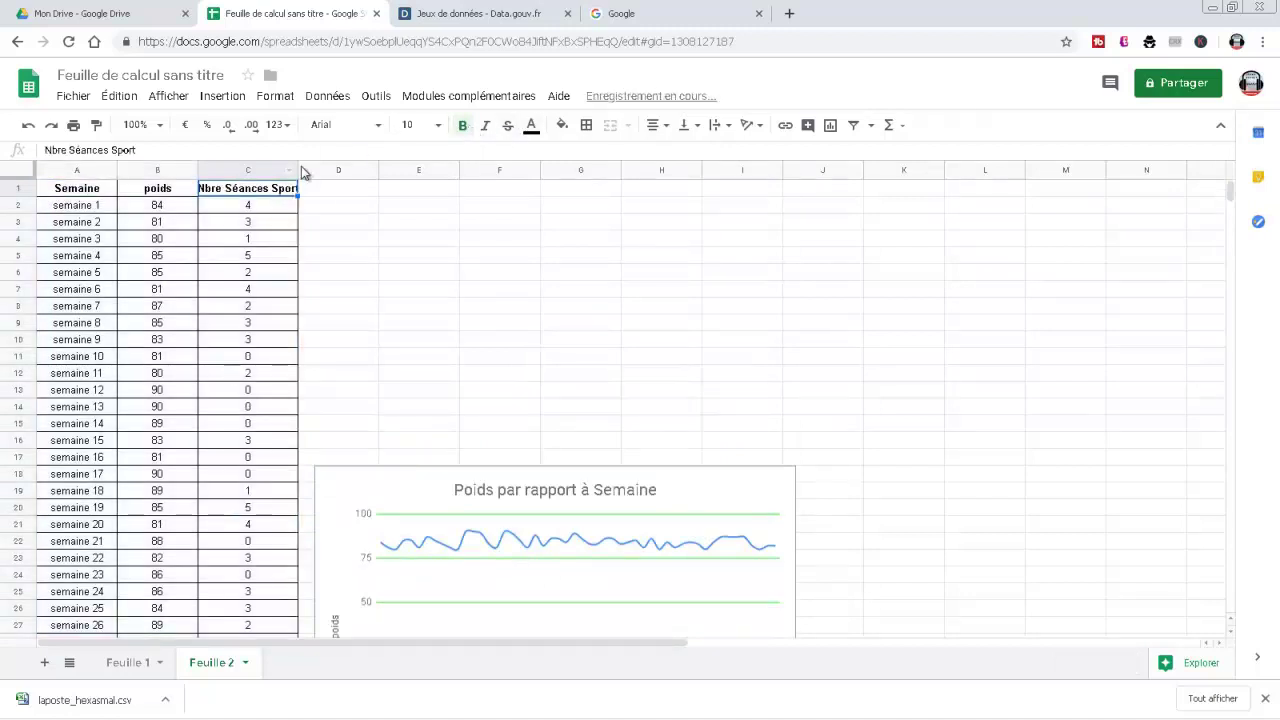
drag(296, 168, 305, 168)
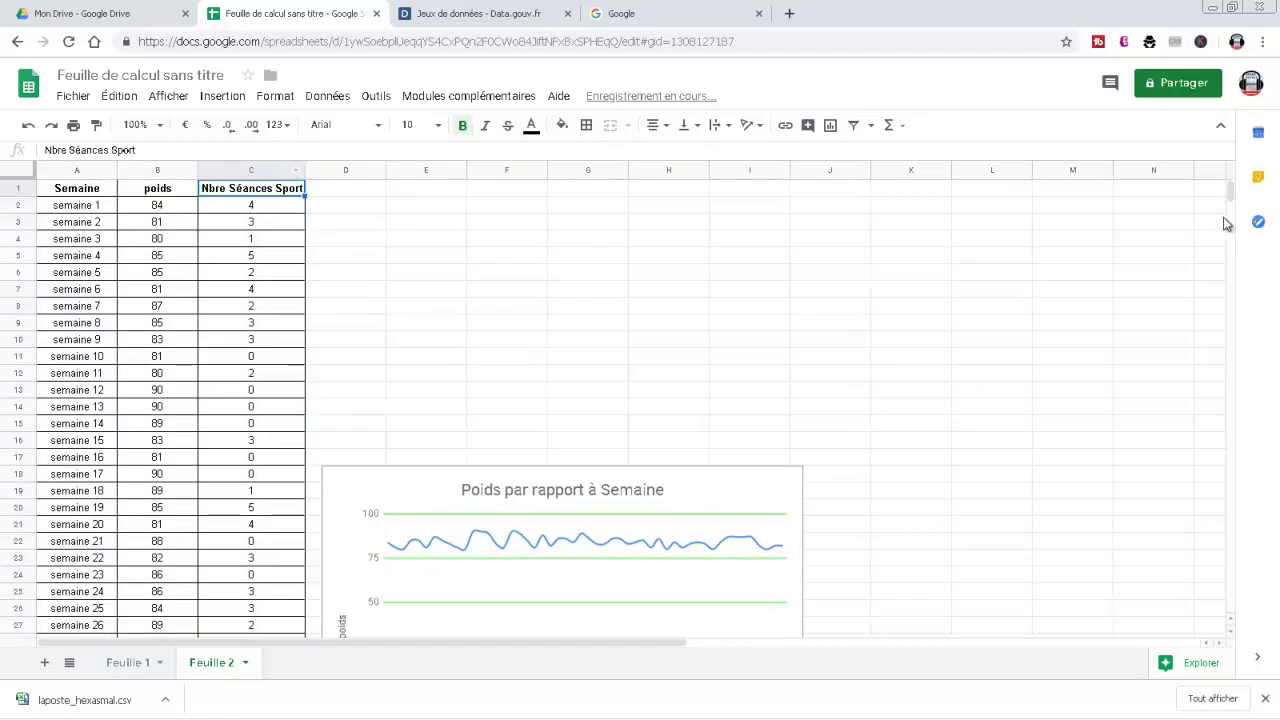
Open the weight chart for editing, check its series formatting and bring up its data setup options
scroll(1231, 196, down, 5)
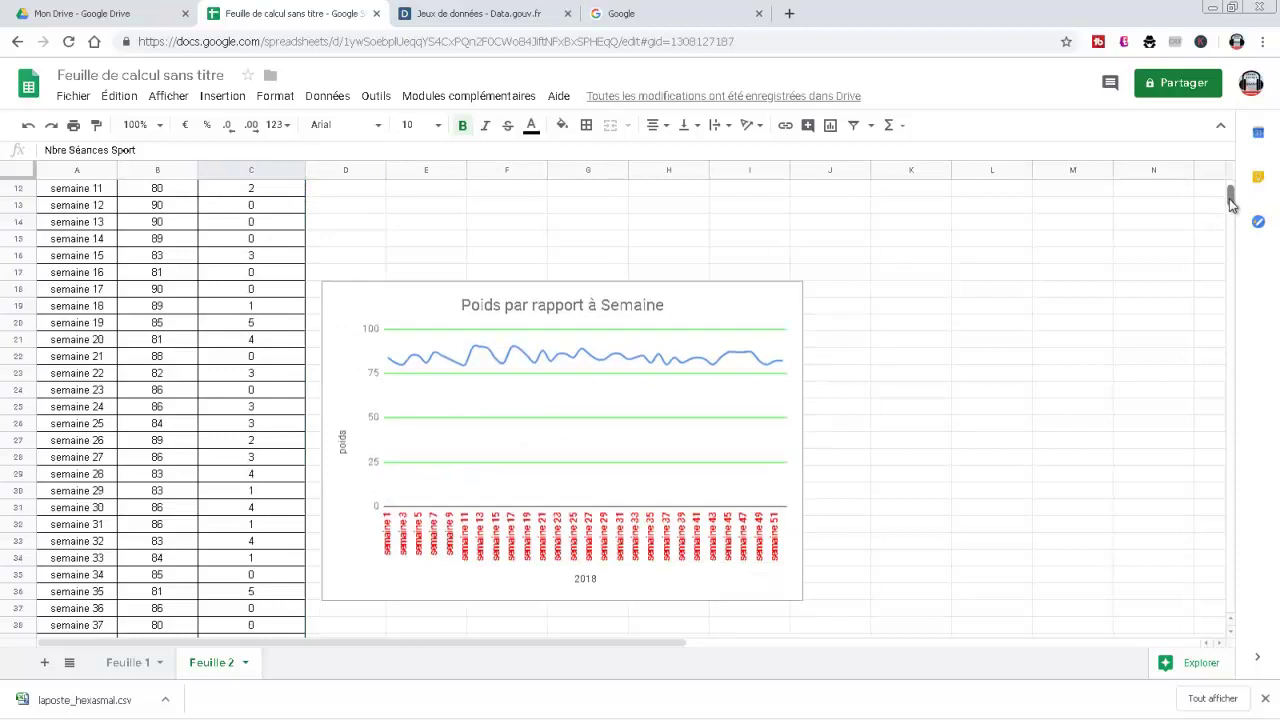
click(686, 292)
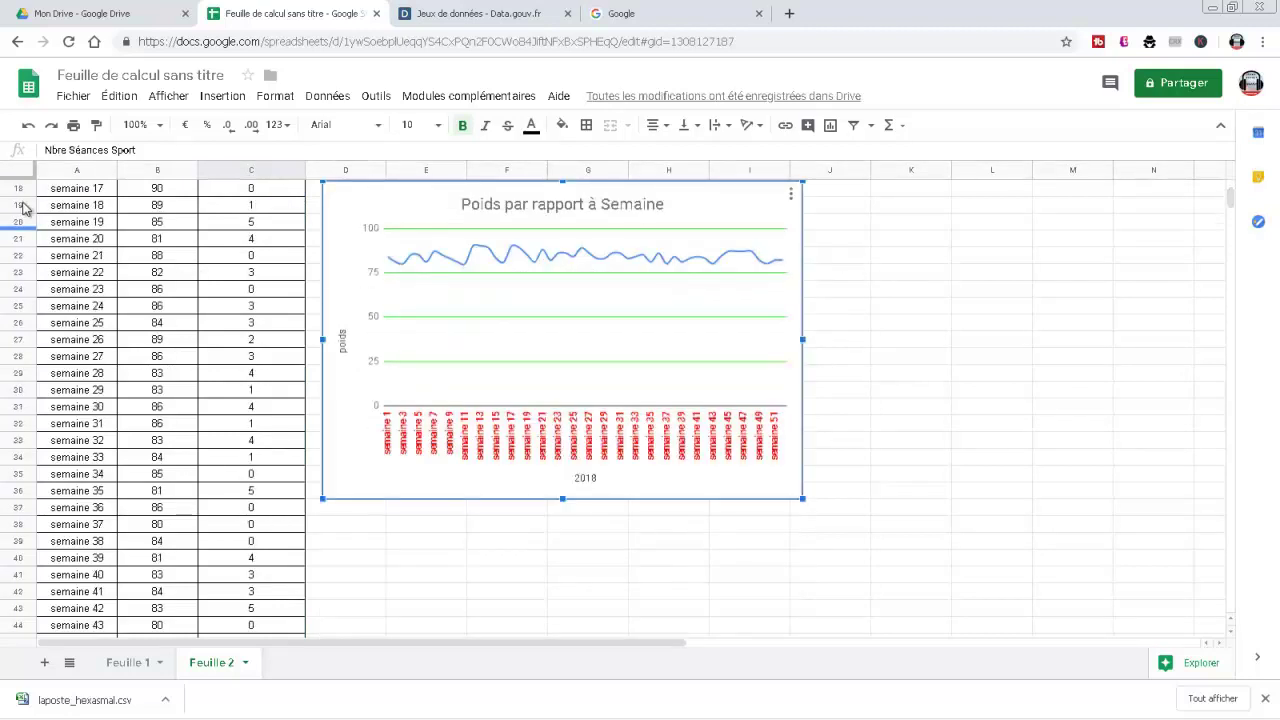
double_click(610, 230)
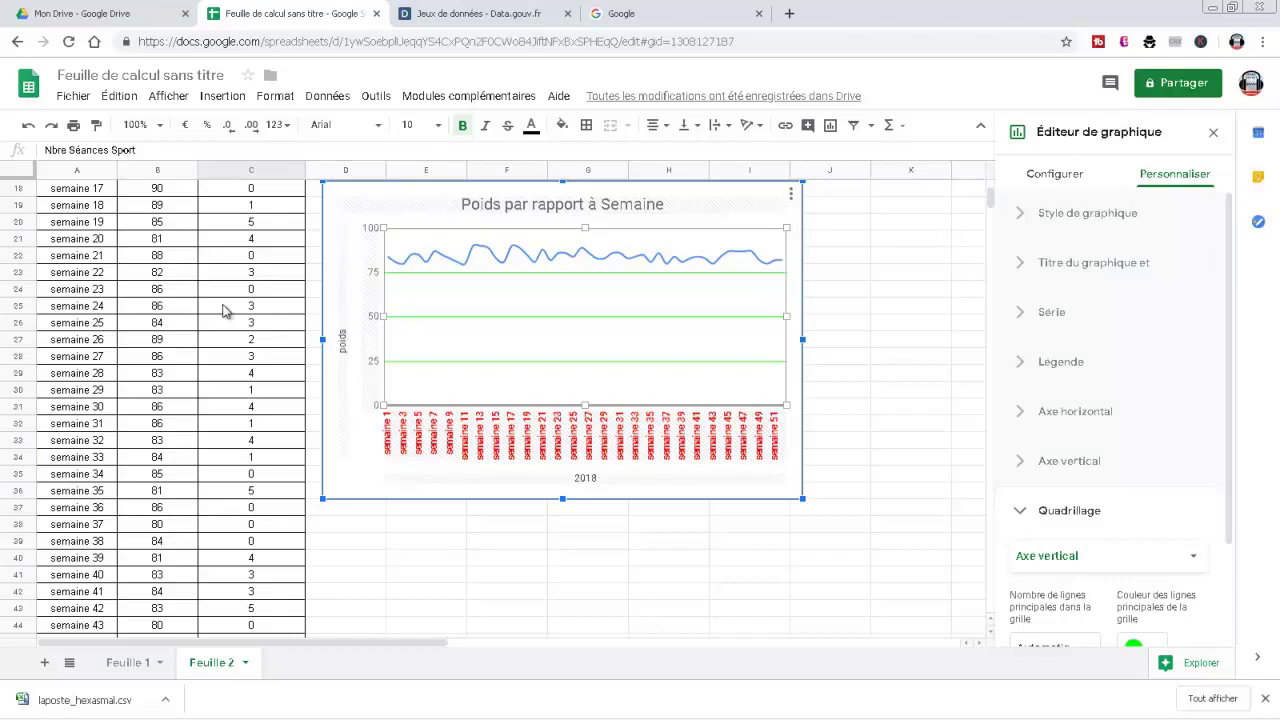
click(1040, 318)
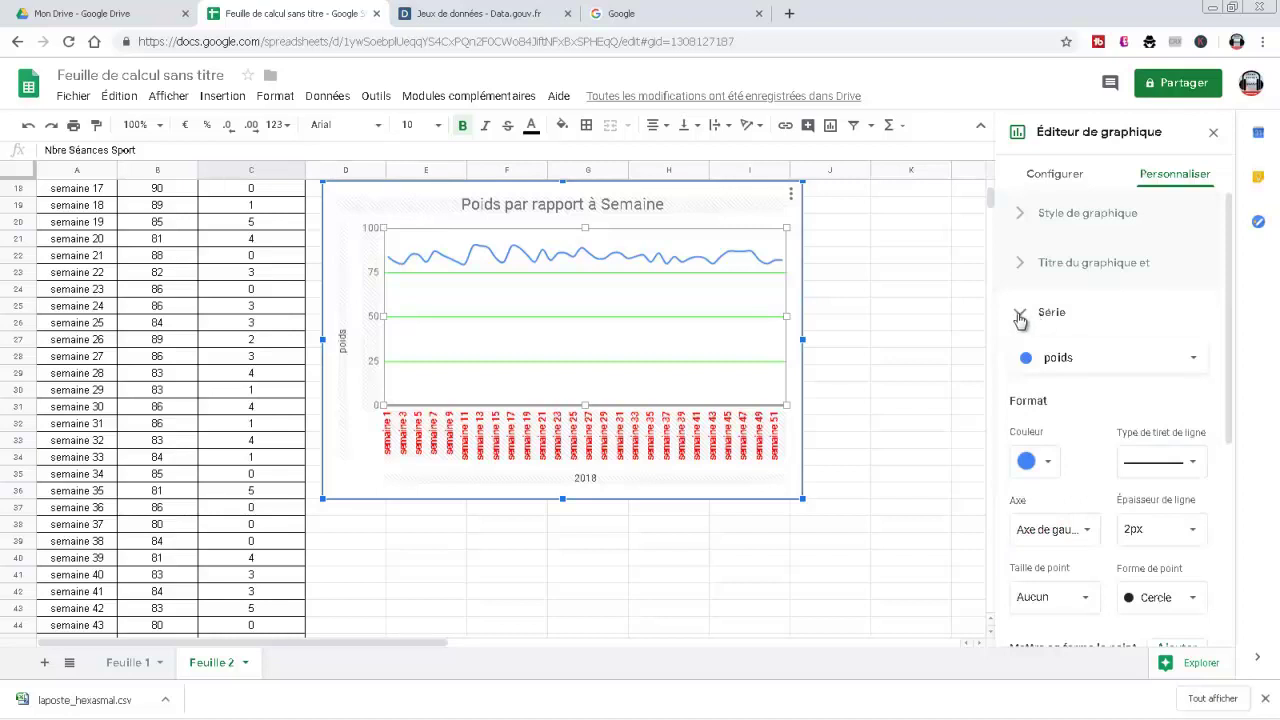
click(1020, 318)
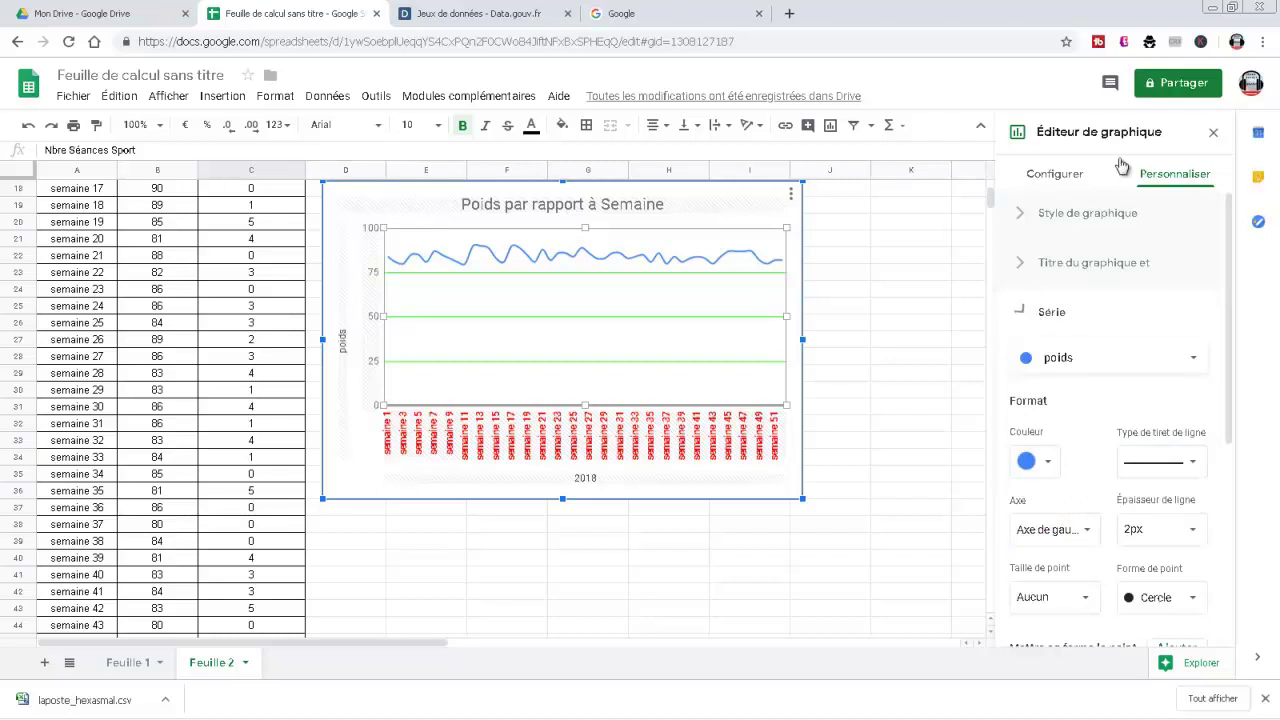
click(1056, 178)
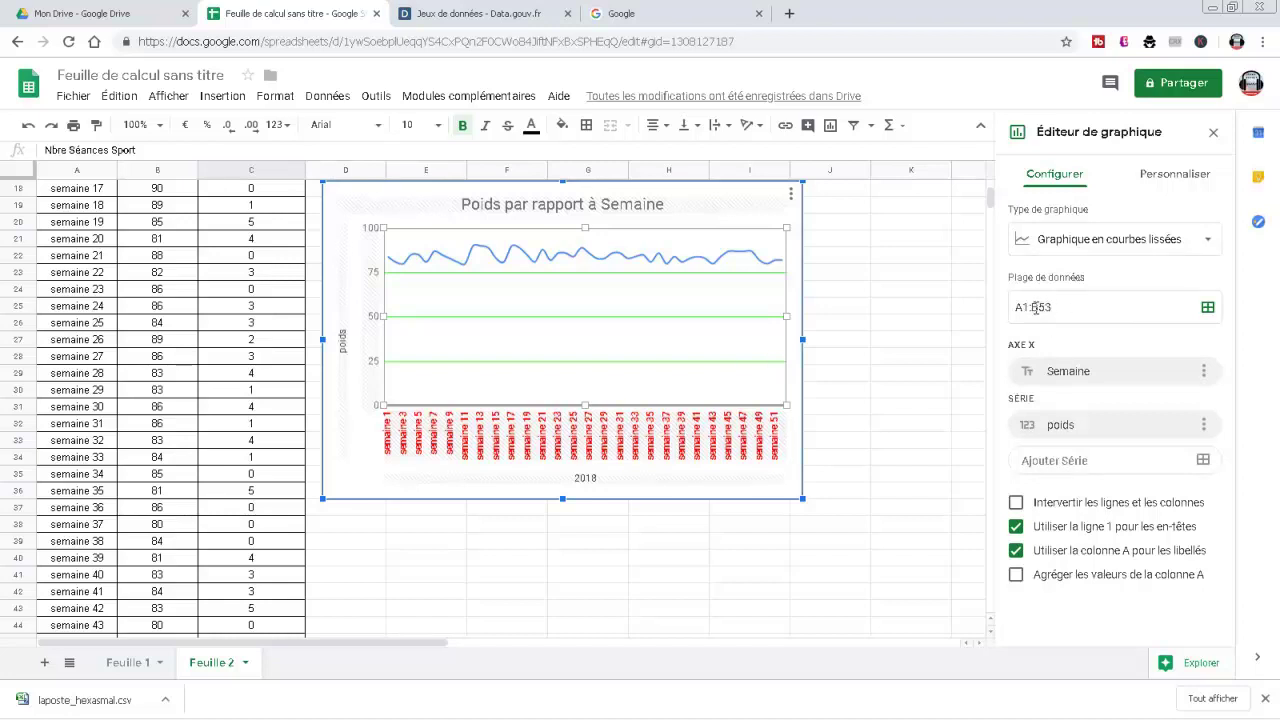
Change the chart's data range to A1:C53 so that it includes the Nbre Séances Sport column
click(1208, 308)
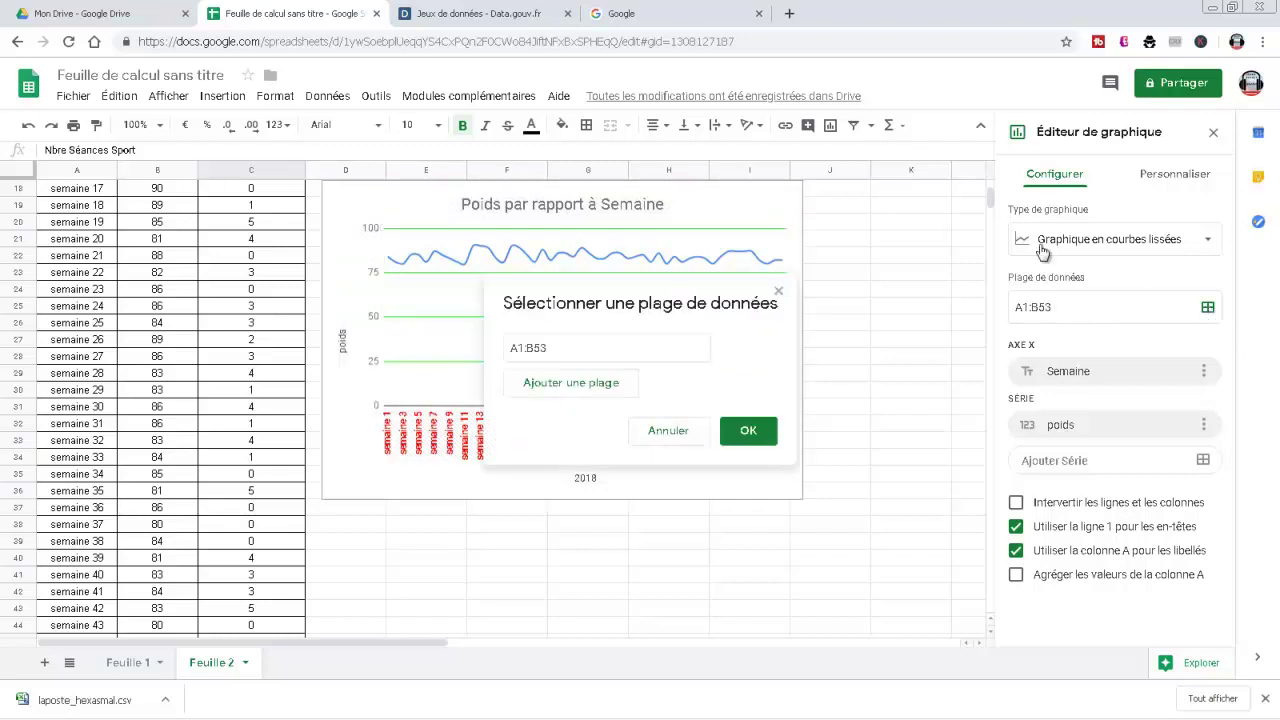
click(558, 388)
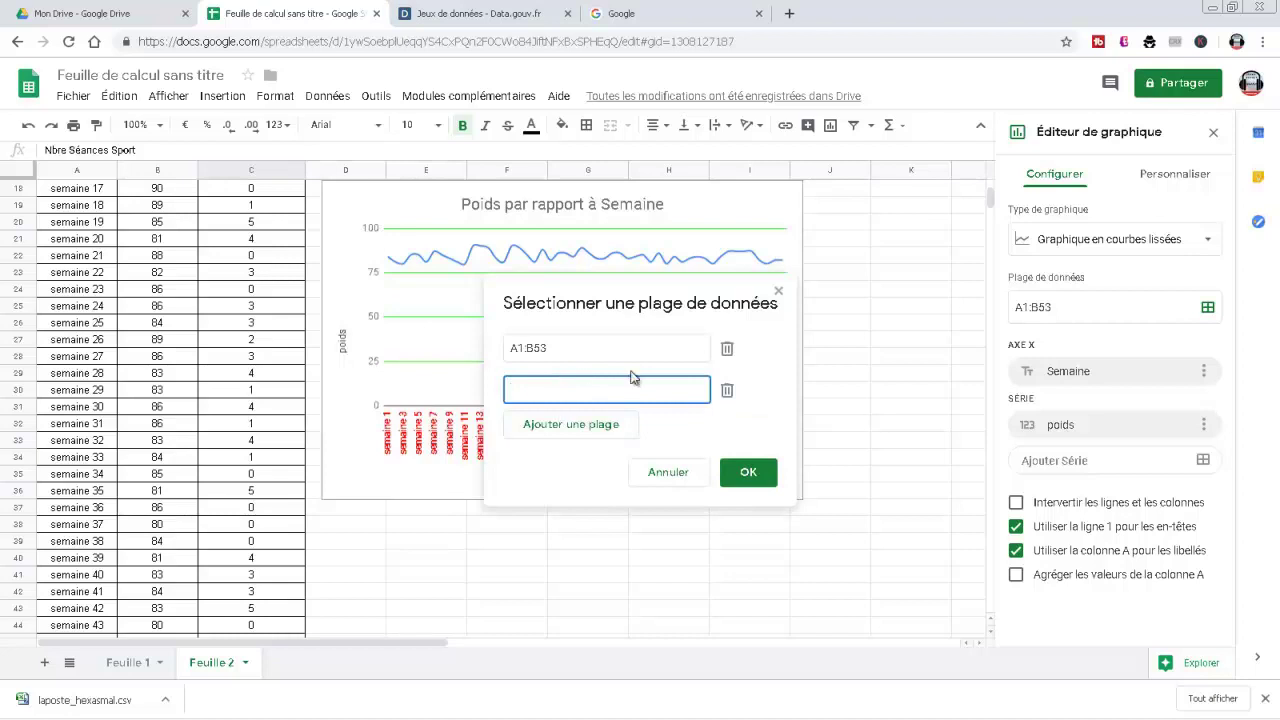
click(728, 396)
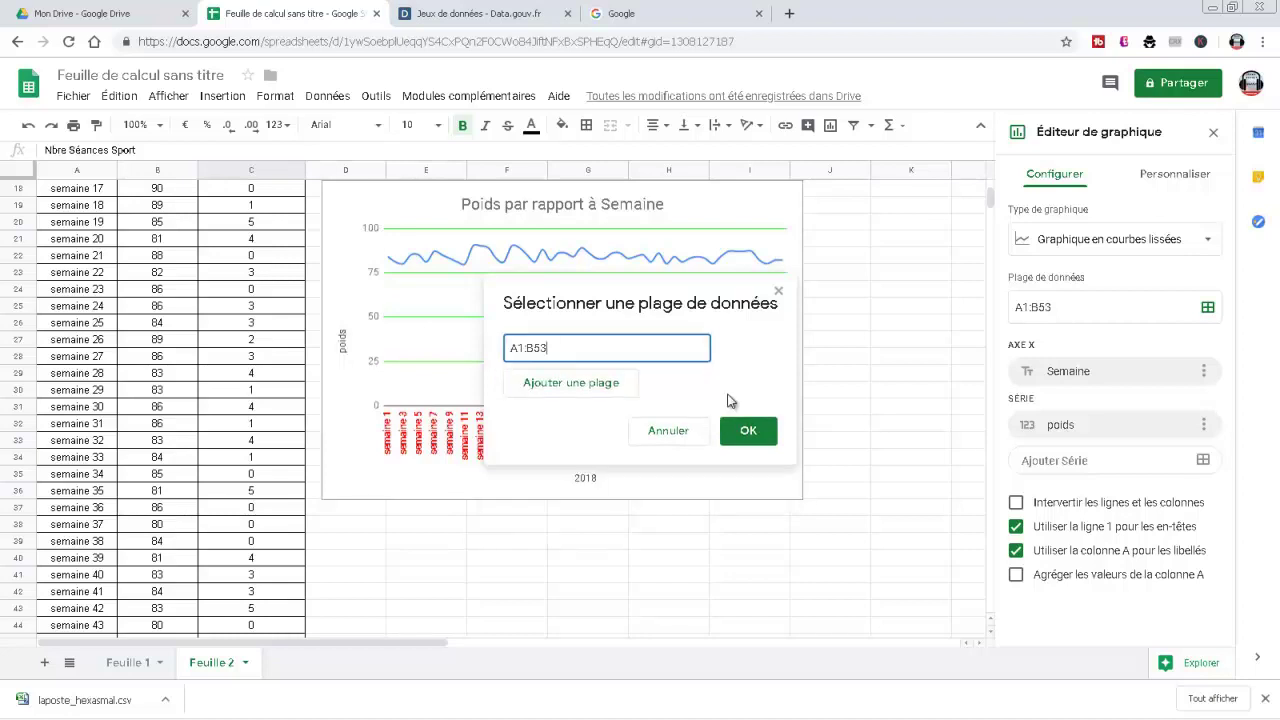
drag(586, 350, 445, 352)
drag(990, 201, 990, 186)
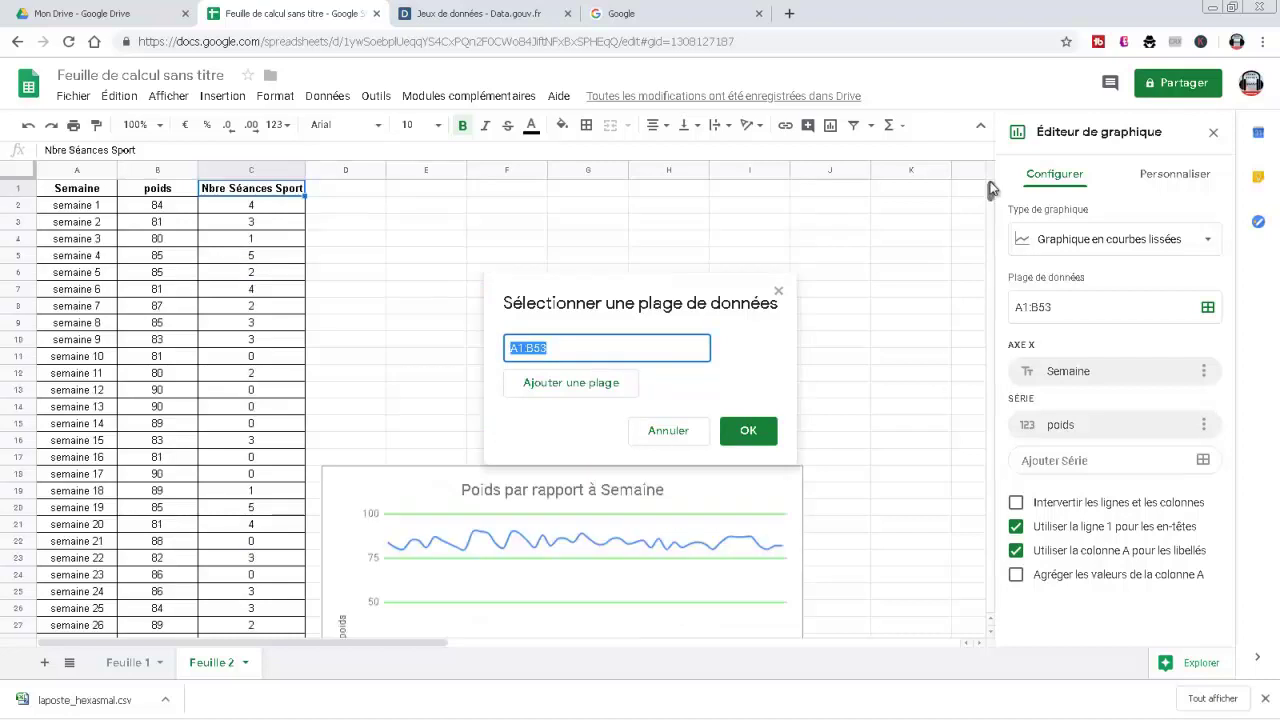
click(68, 207)
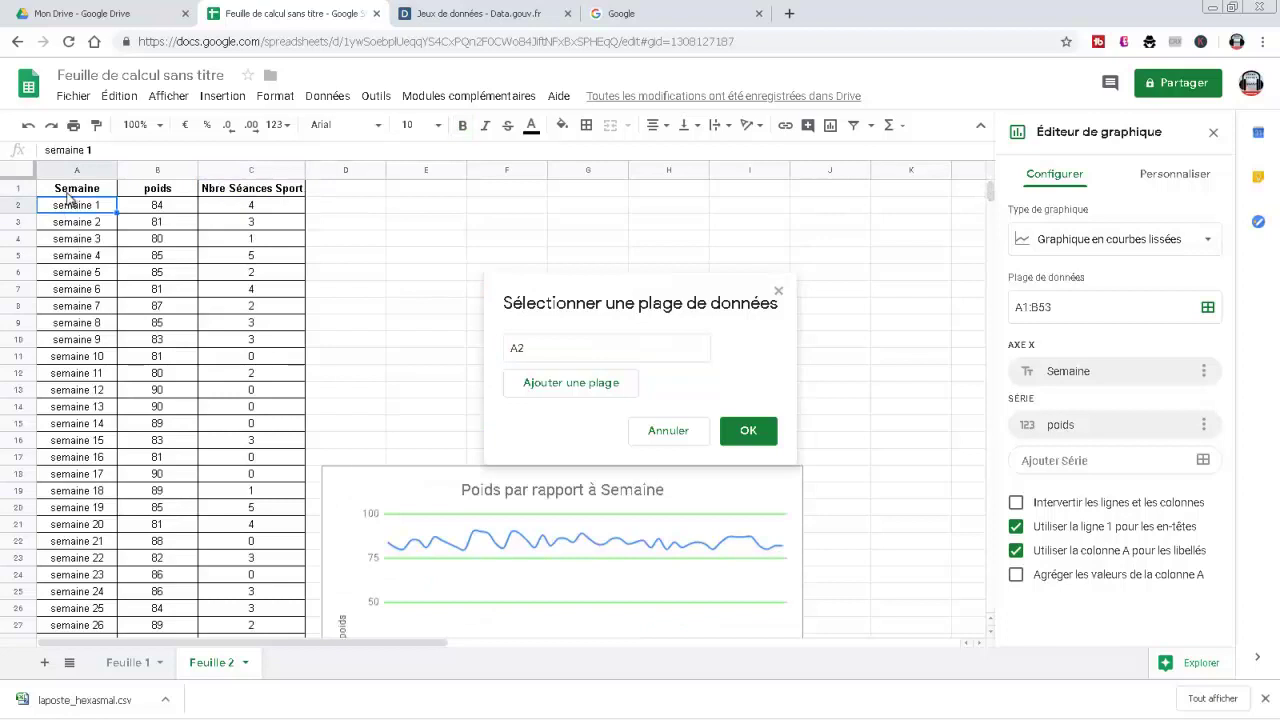
click(70, 190)
shift+click(166, 392)
drag(249, 655, 248, 562)
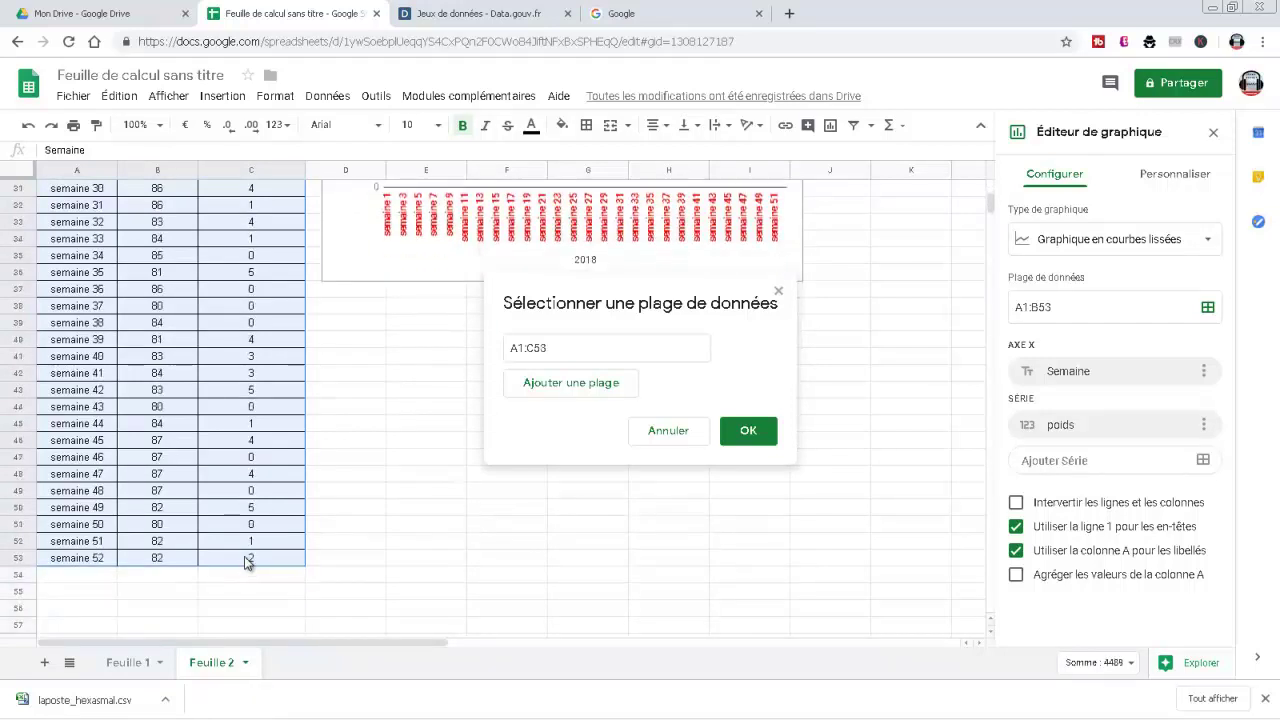
click(758, 430)
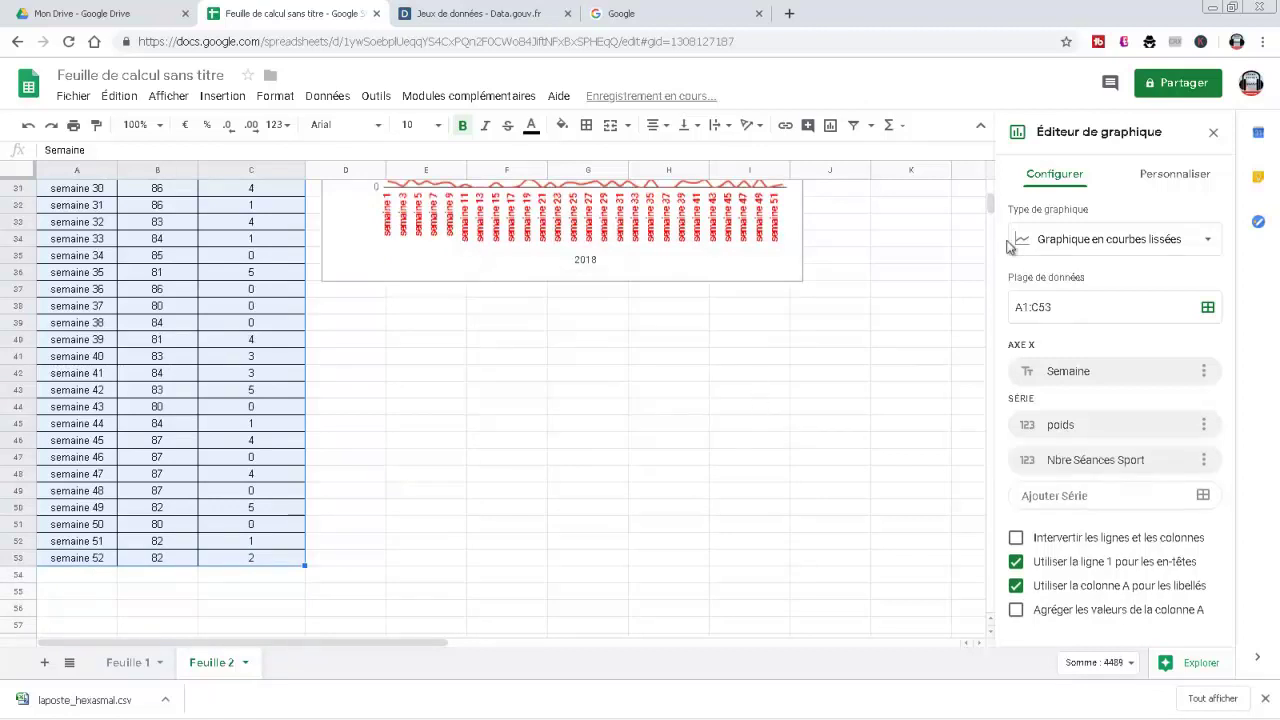
Try the chart type Graphique combiné for the two series and switch the chart to Graphique en aires
drag(991, 229, 993, 208)
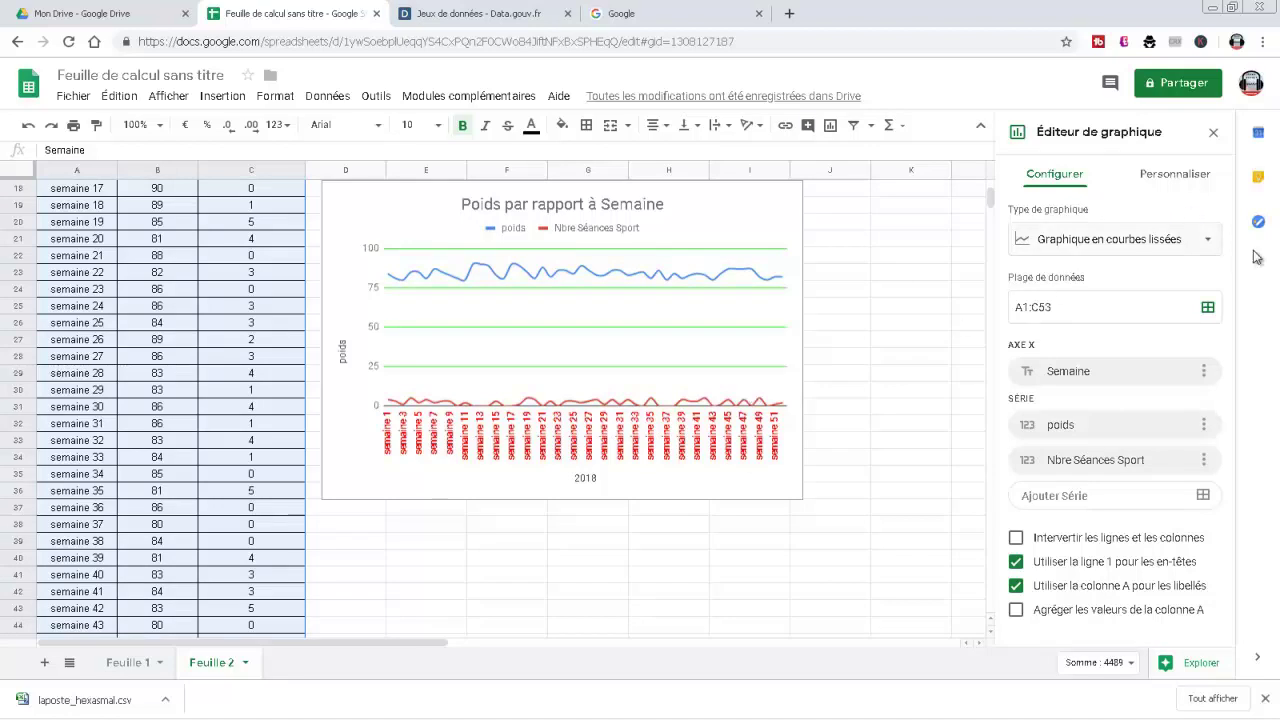
click(1180, 245)
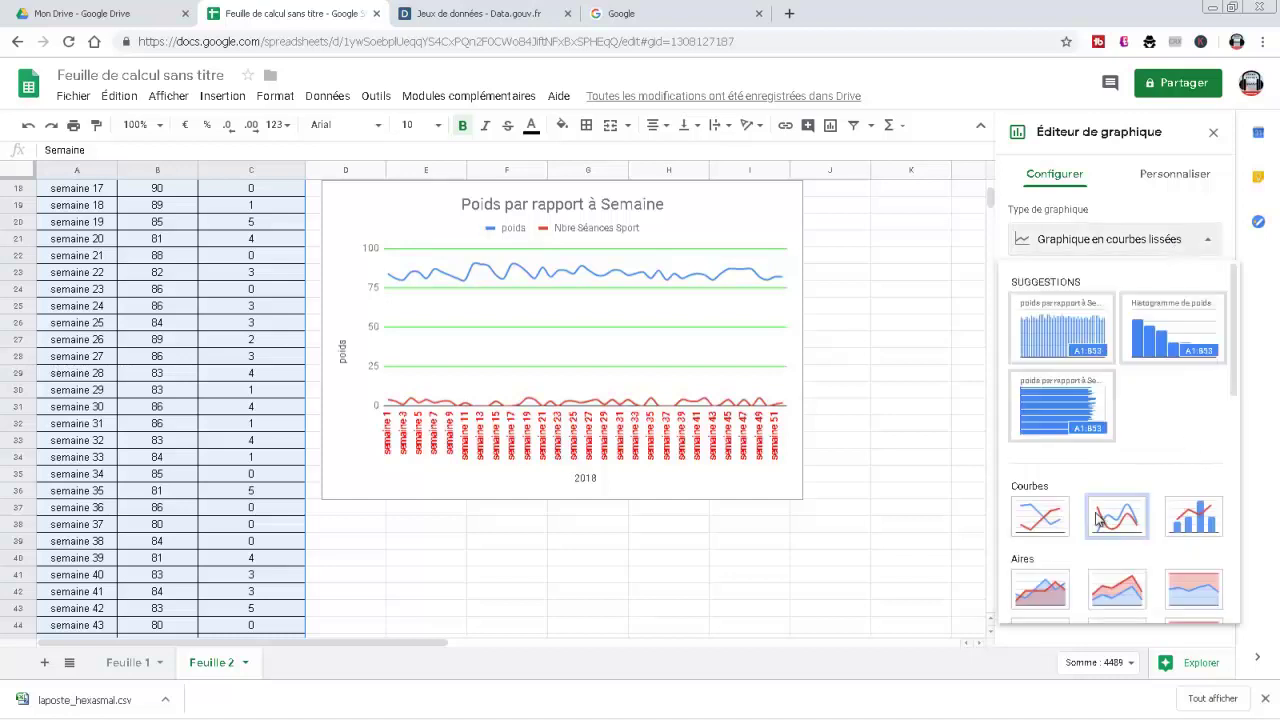
click(1178, 528)
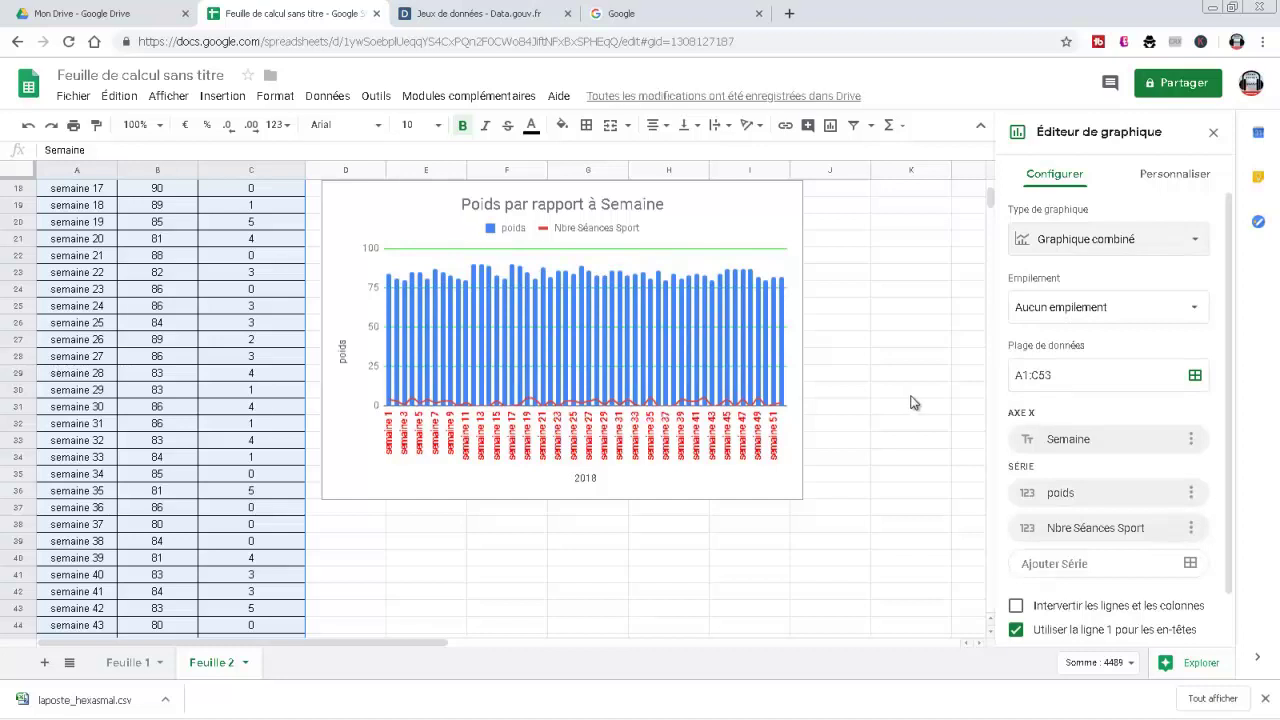
click(1148, 244)
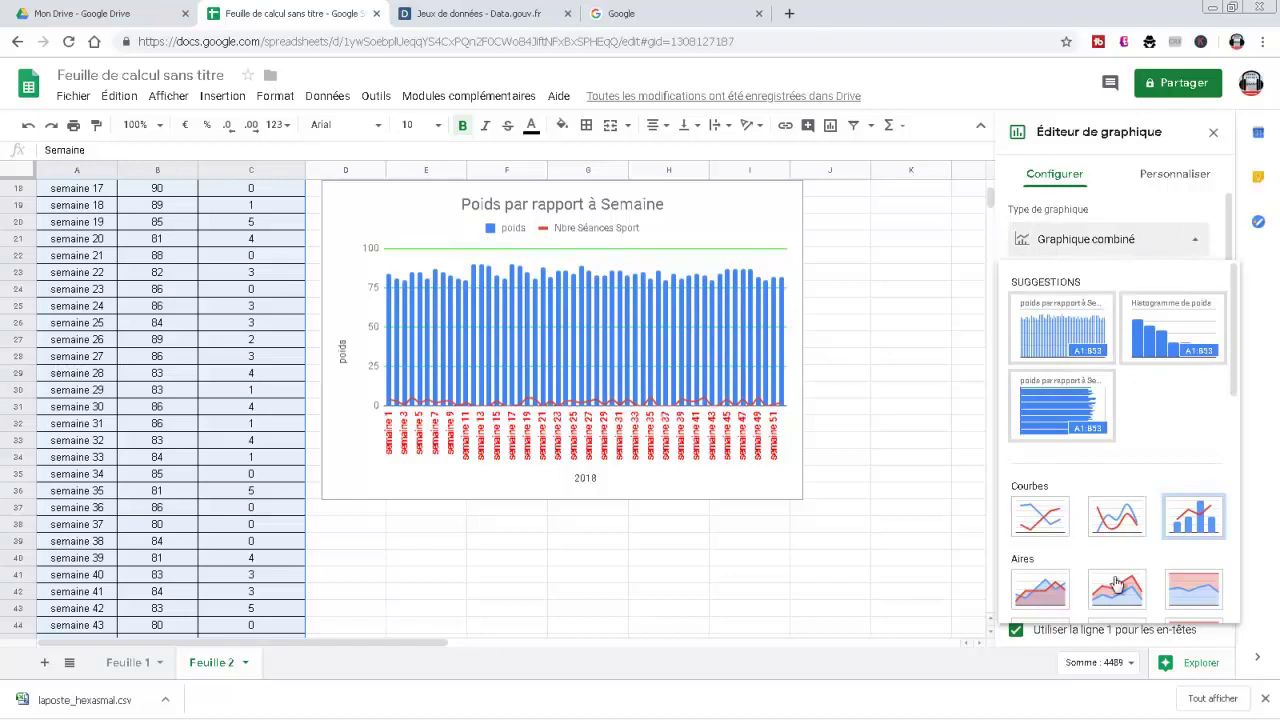
click(1037, 586)
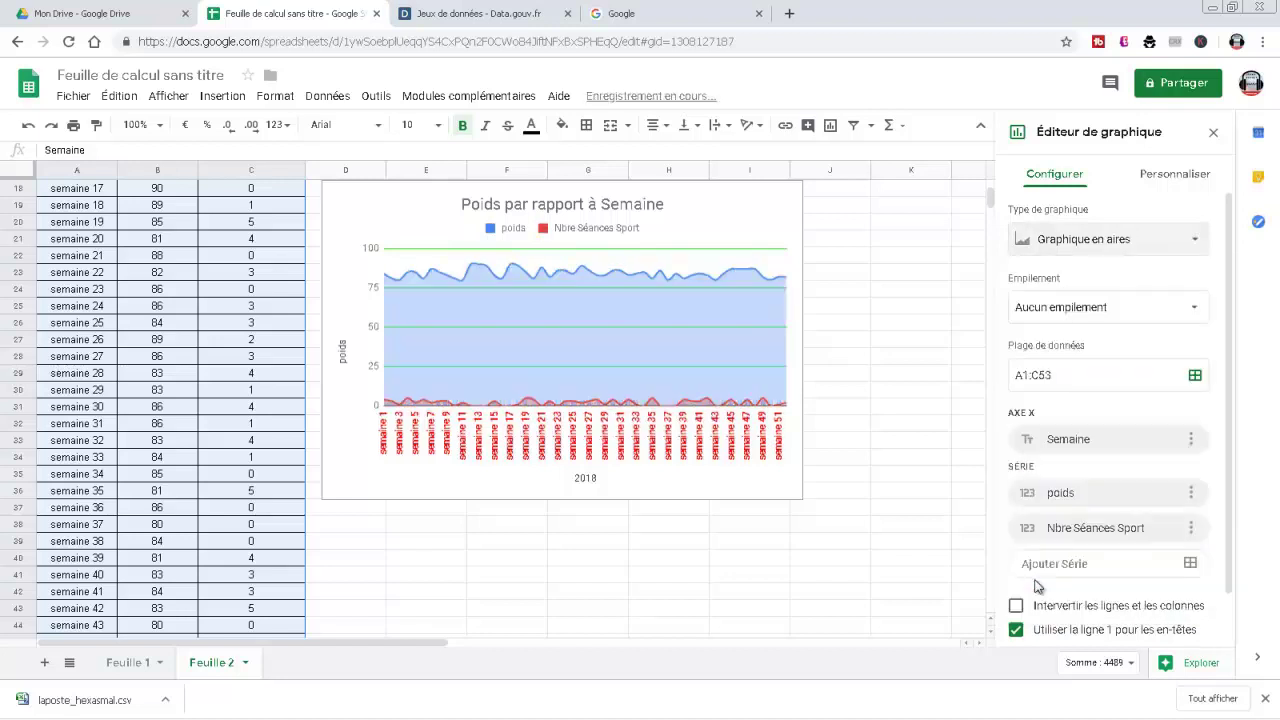